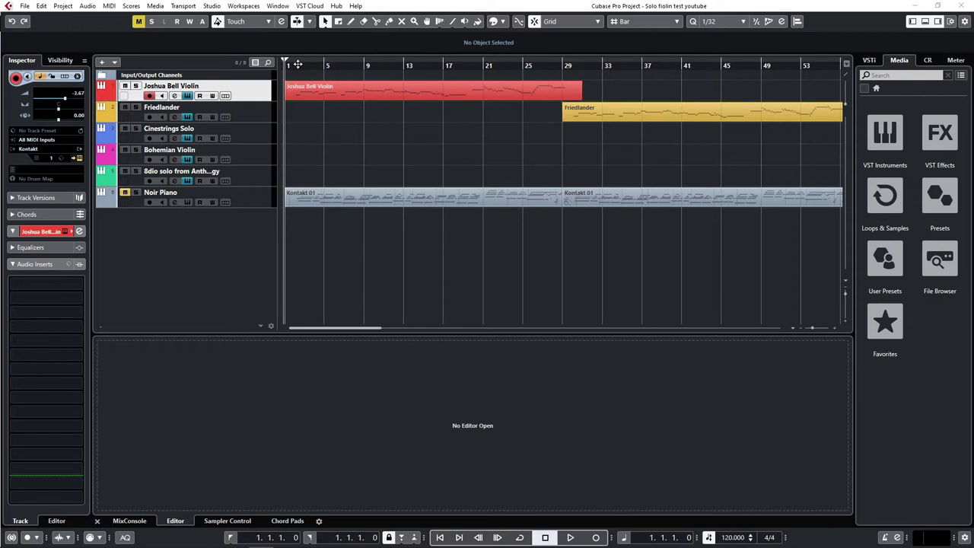
# Start playback from bar 1 with the floating transport shown, and open the Joshua Bell Violin track's Kontakt instrument.
pyautogui.press('F2')
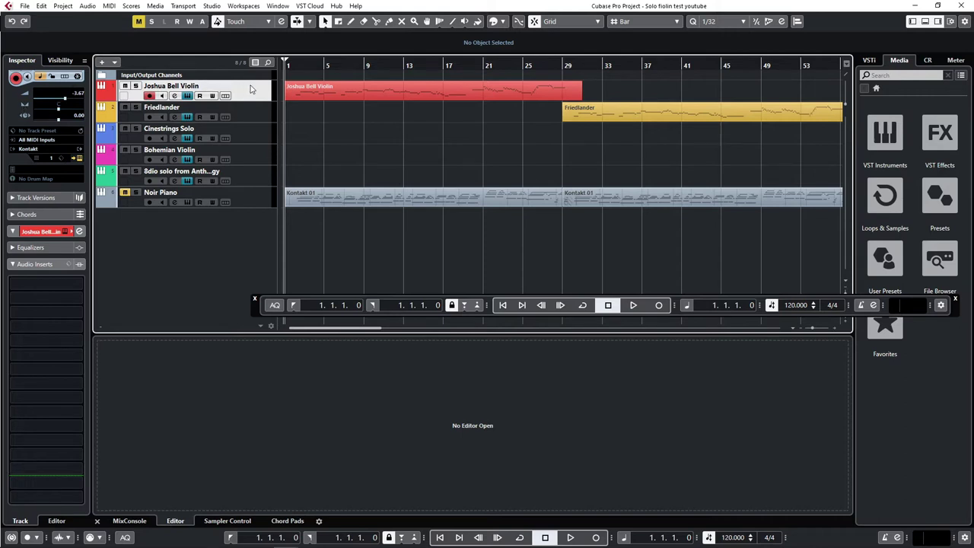
pyautogui.press('space')
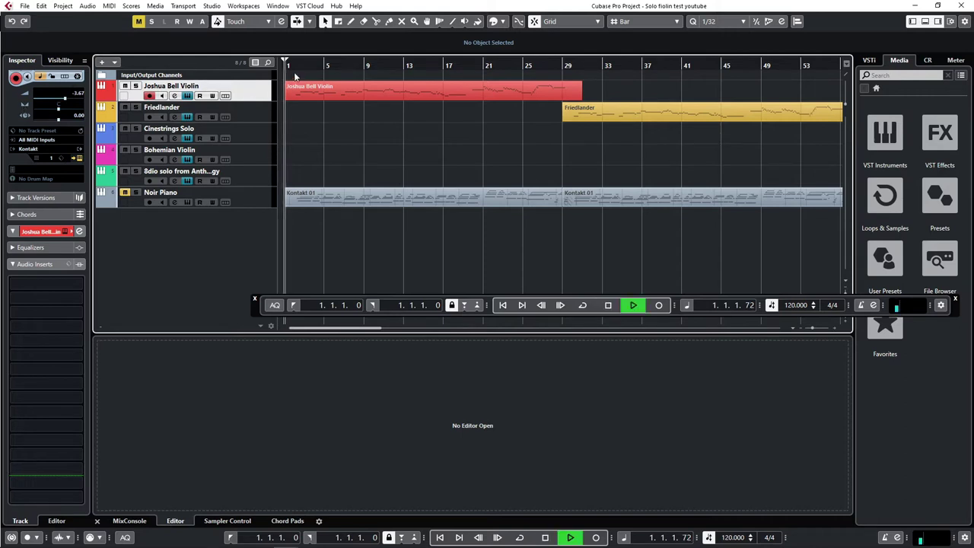
pyautogui.click(79, 231)
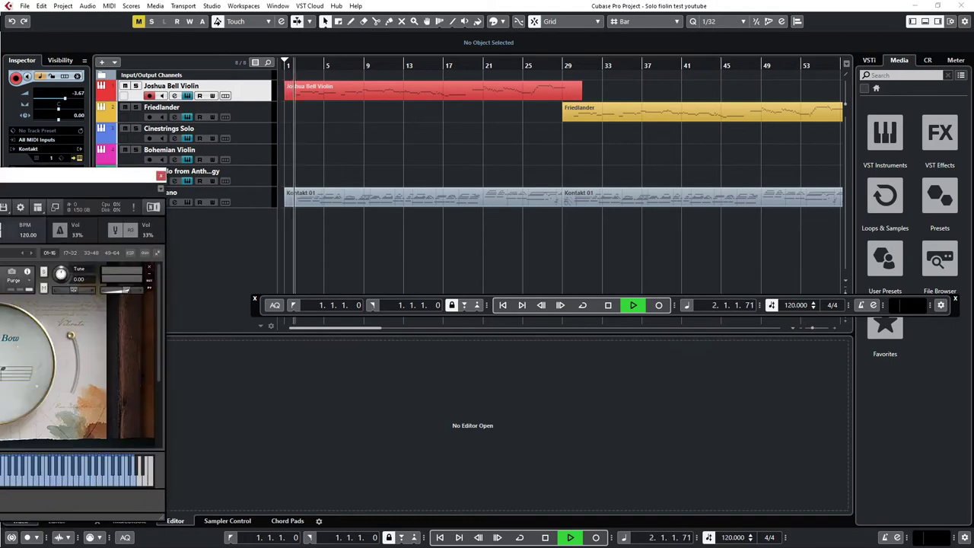
pyautogui.moveTo(267, 163); pyautogui.dragTo(349, 124)
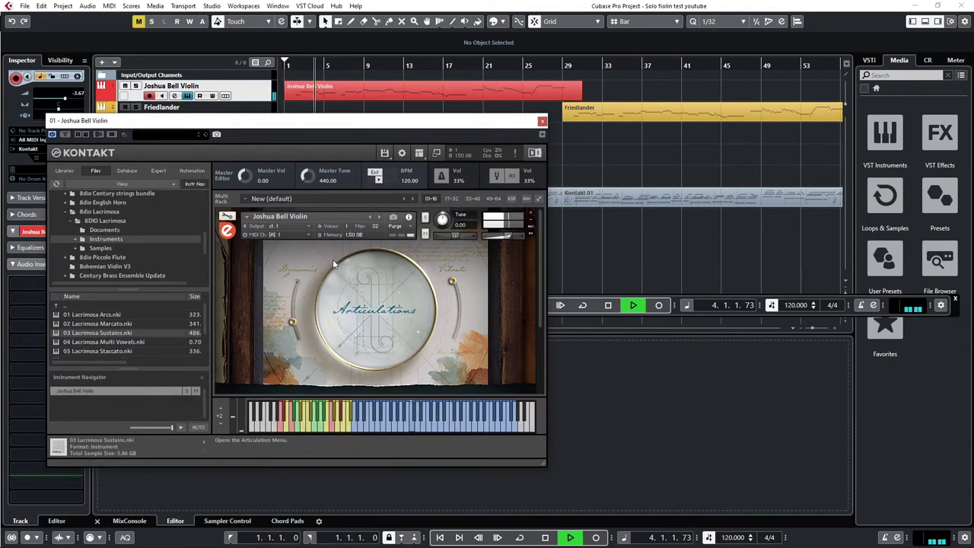
pyautogui.click(541, 121)
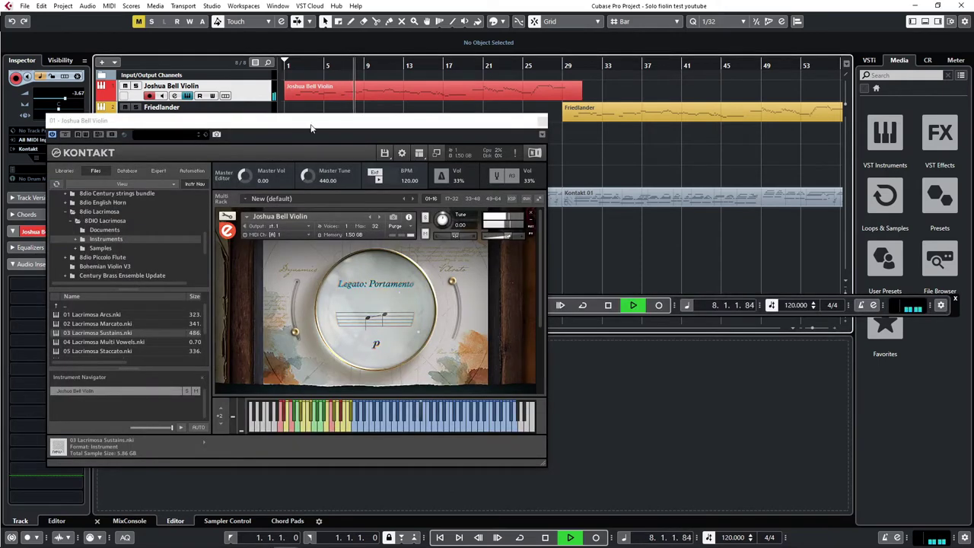
pyautogui.moveTo(312, 125); pyautogui.dragTo(316, 136)
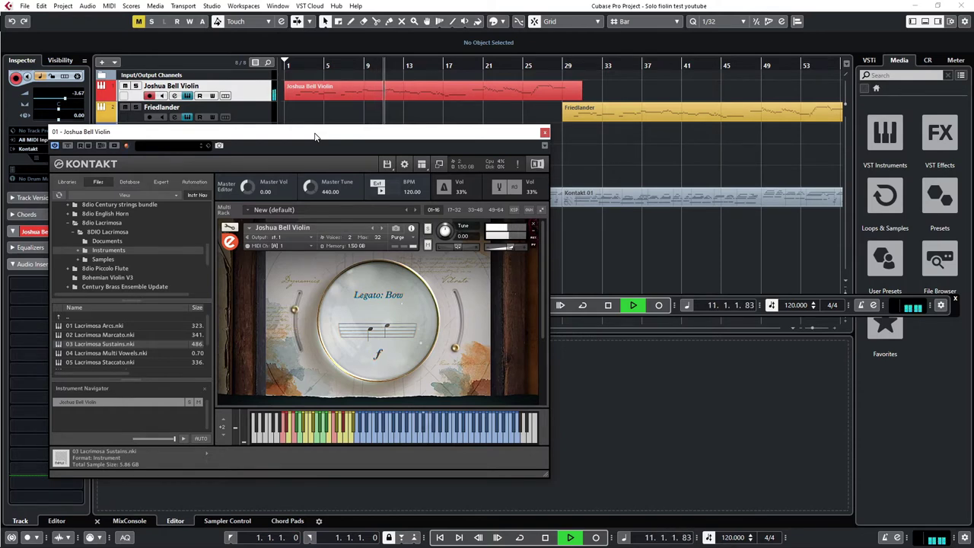
# Examine the Joshua Bell Violin's articulation display, dynamics and vibrato sliders, and lower control section during playback.
pyautogui.moveTo(456, 349); pyautogui.dragTo(478, 305)
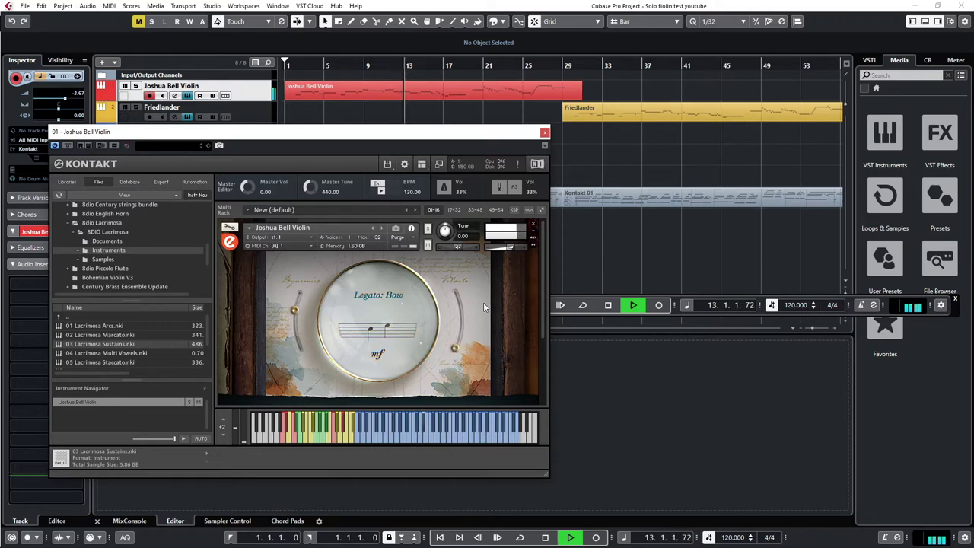
pyautogui.scroll(-1, 483, 306)
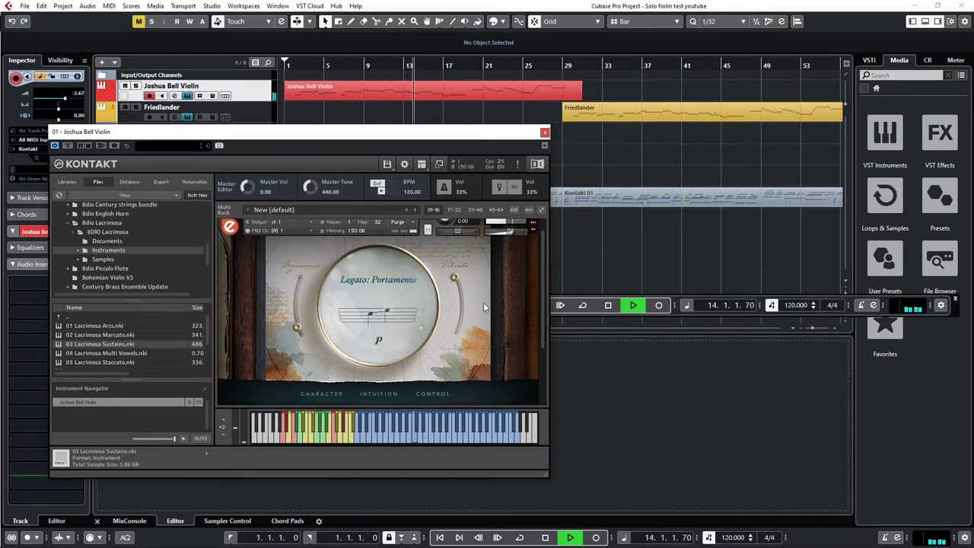
pyautogui.scroll(-2, 483, 304)
pyautogui.scroll(-1, 483, 304)
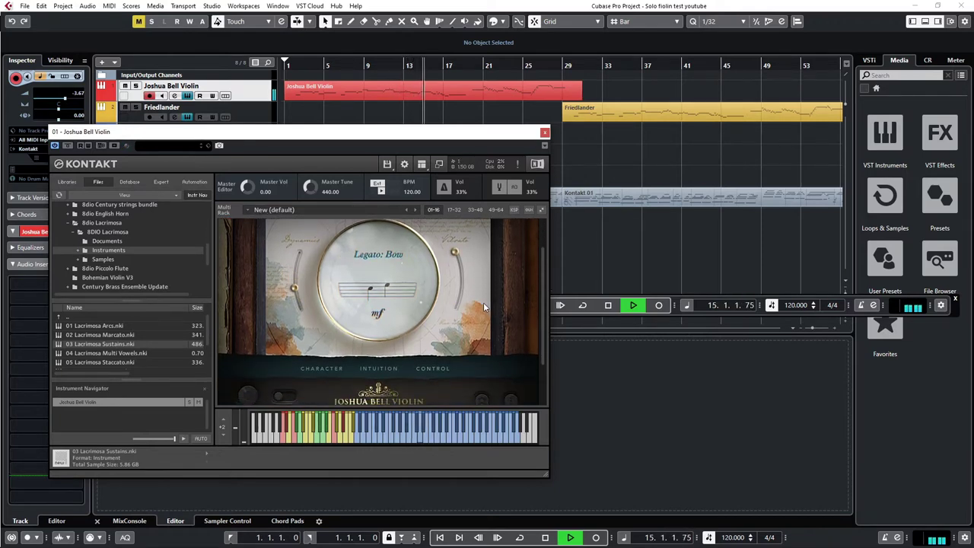
pyautogui.scroll(-1, 483, 307)
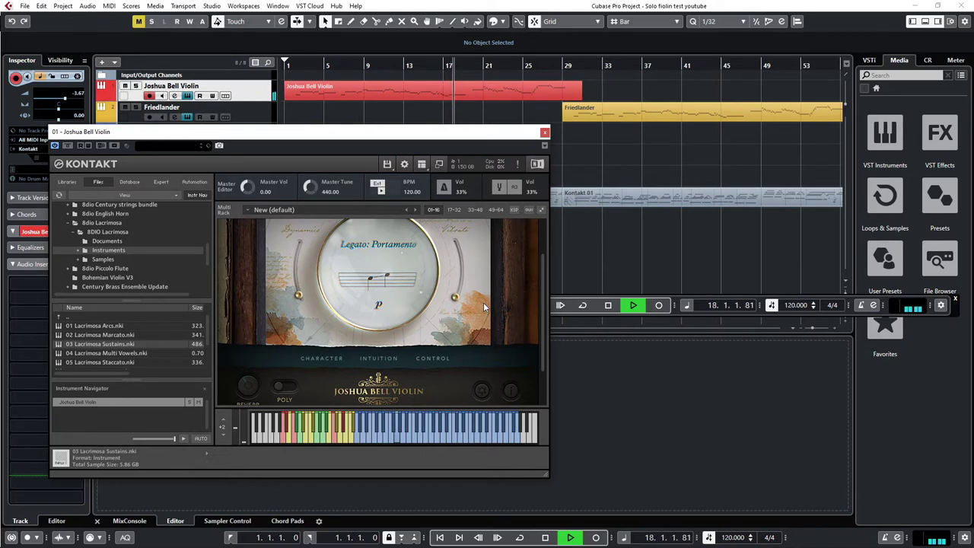
pyautogui.scroll(-1, 483, 306)
pyautogui.scroll(2, 483, 306)
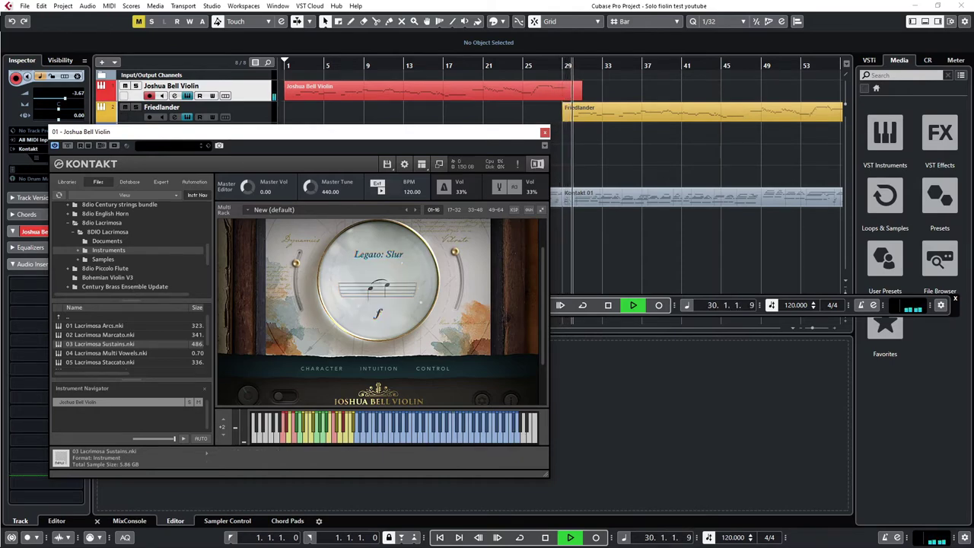
# Open the Friedlander track's Kontakt instrument and review its Ensemble, Configure and Control pages before returning to Main.
pyautogui.moveTo(23, 220); pyautogui.dragTo(356, 136)
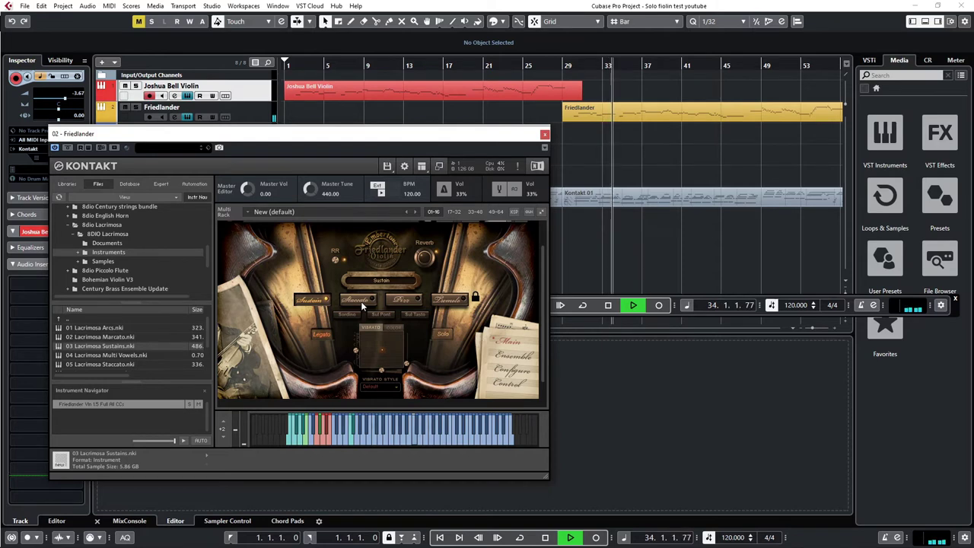
pyautogui.scroll(-1, 374, 286)
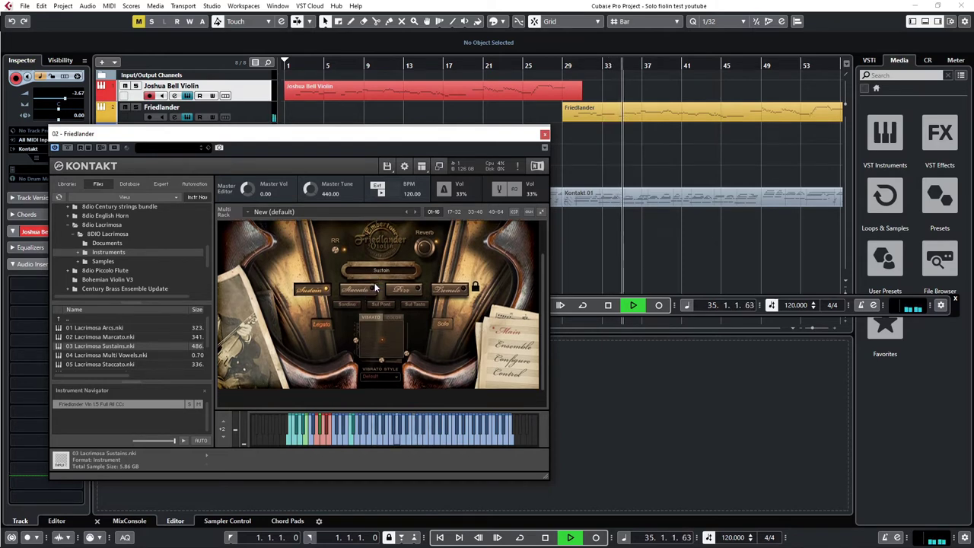
pyautogui.scroll(1, 375, 283)
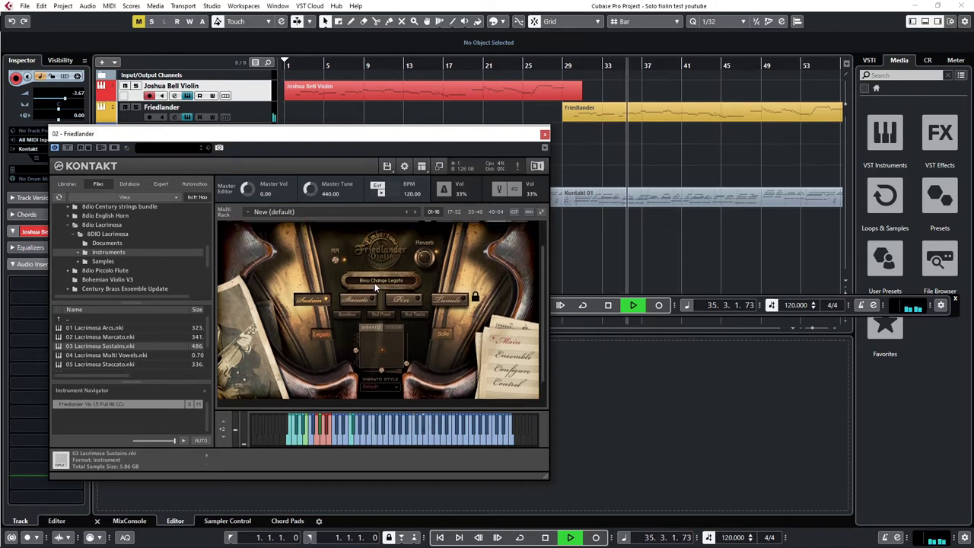
pyautogui.click(519, 357)
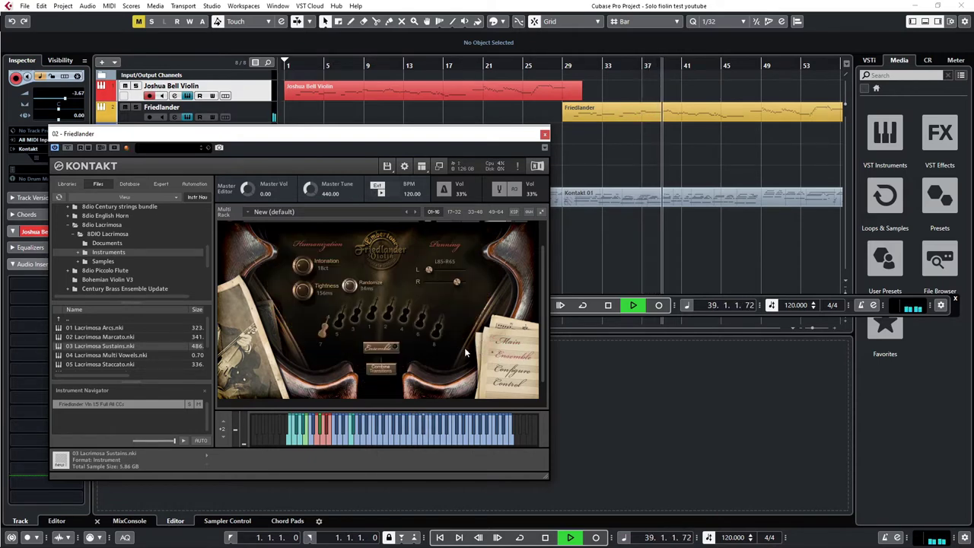
pyautogui.click(512, 371)
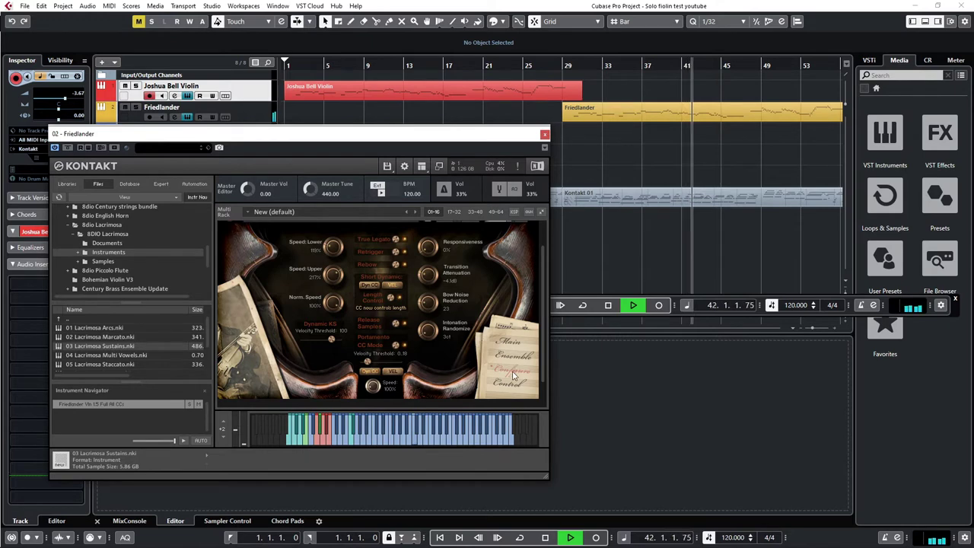
pyautogui.click(512, 389)
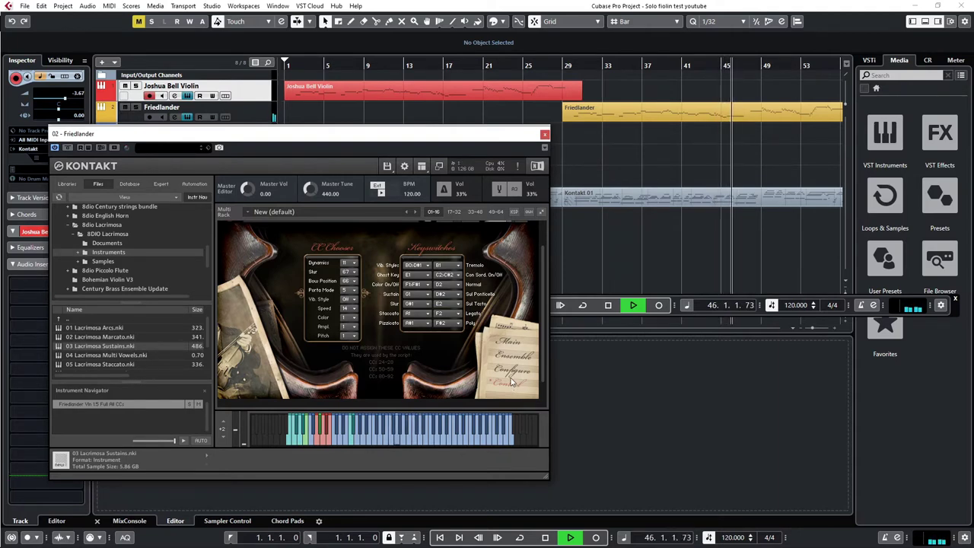
pyautogui.click(513, 345)
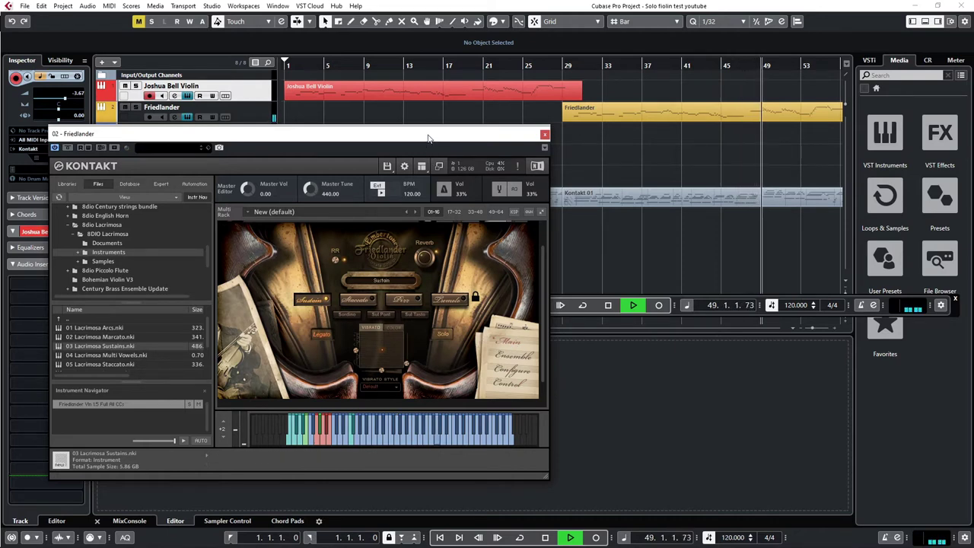
# Move the Friedlander window clear of the Joshua Bell Violin window and close the Joshua Bell Violin window.
pyautogui.moveTo(433, 134); pyautogui.dragTo(436, 199)
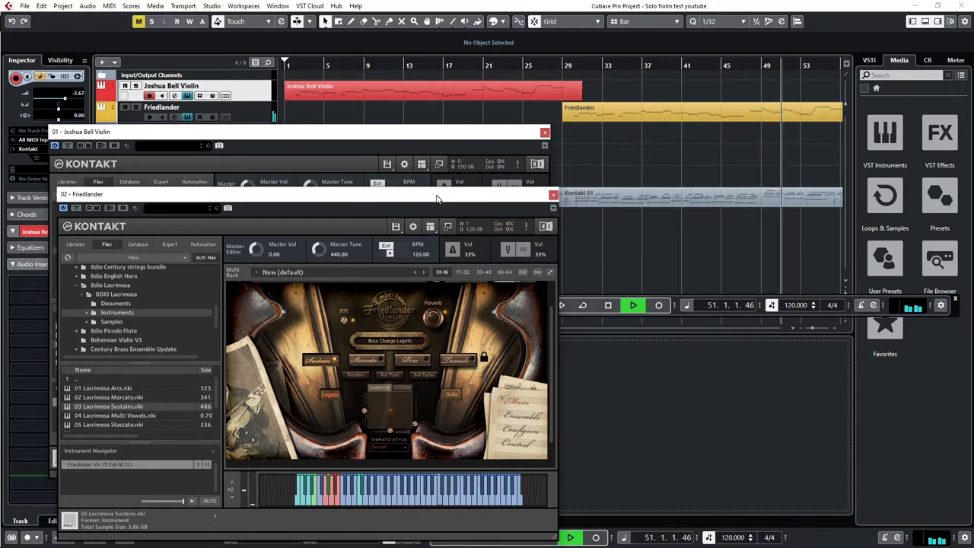
pyautogui.click(416, 136)
pyautogui.click(494, 132)
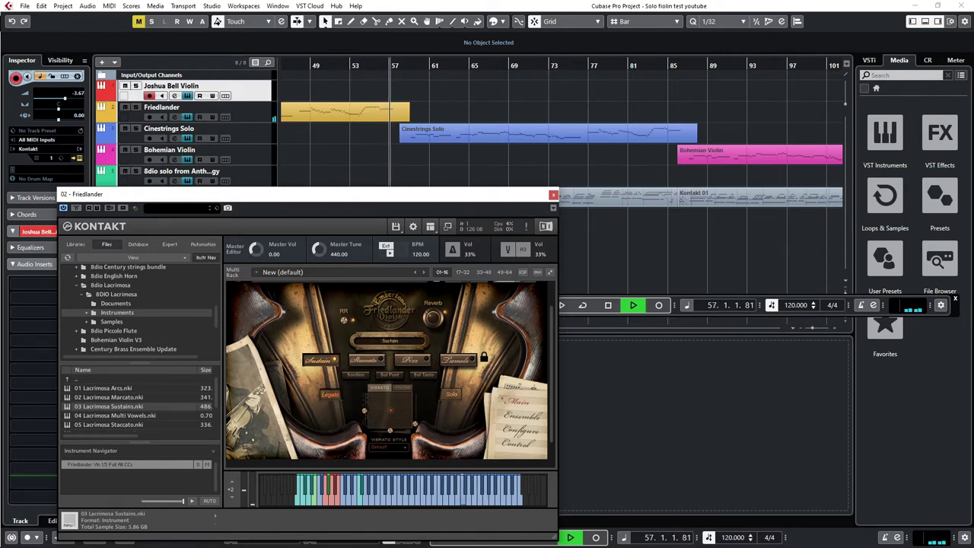
# Open the Cinestrings Solo track's Kontakt instrument and review its Mixer and Settings pages during playback.
pyautogui.click(225, 138)
pyautogui.moveTo(355, 164); pyautogui.dragTo(432, 186)
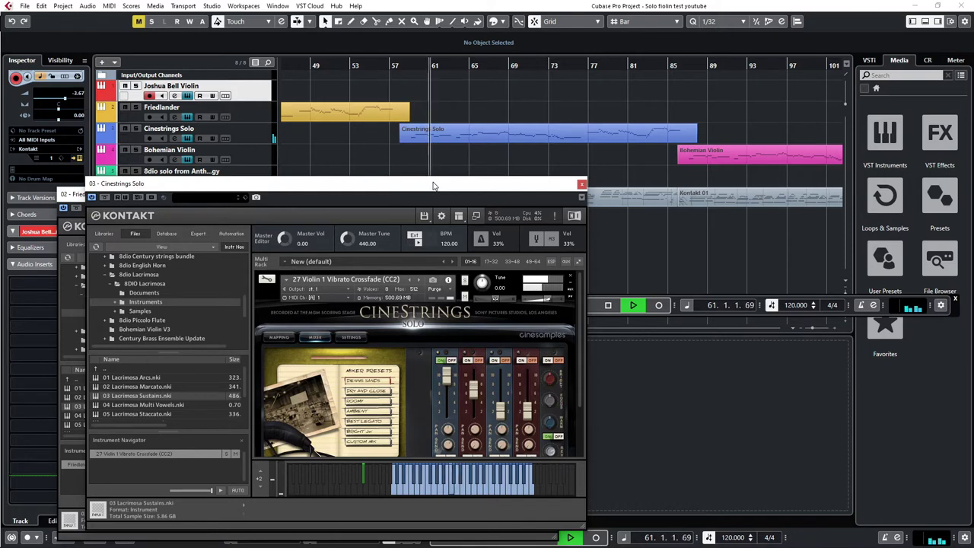
pyautogui.moveTo(433, 186); pyautogui.dragTo(402, 194)
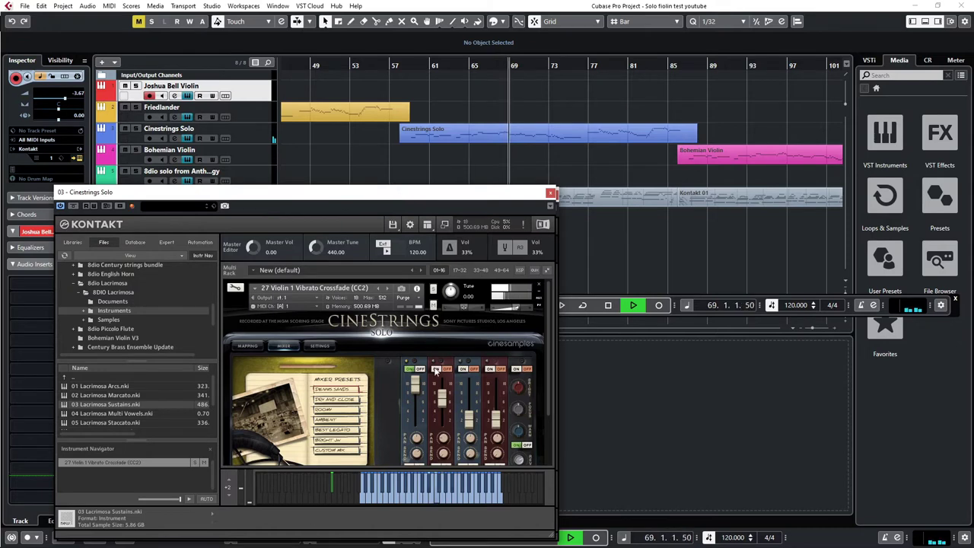
pyautogui.scroll(-3, 405, 395)
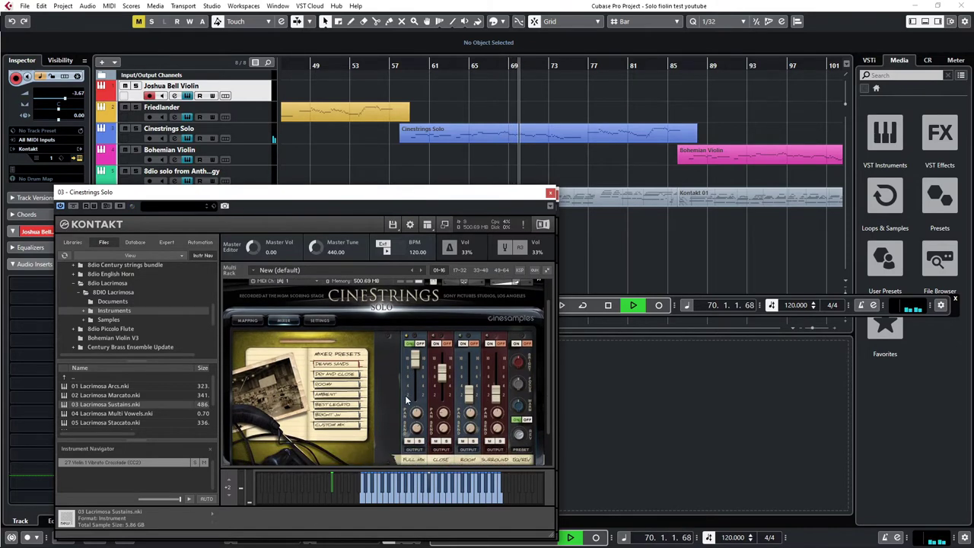
pyautogui.scroll(1, 405, 394)
pyautogui.click(320, 320)
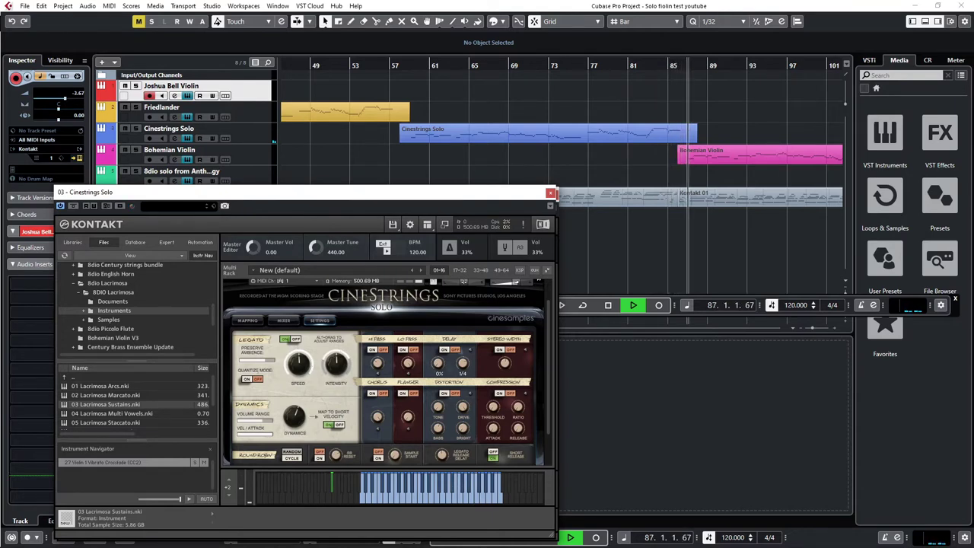
# Bring up the Bohemian Violin instrument window, close the Cinestrings Solo window and reposition the Bohemian Violin window.
pyautogui.moveTo(81, 192); pyautogui.dragTo(386, 171)
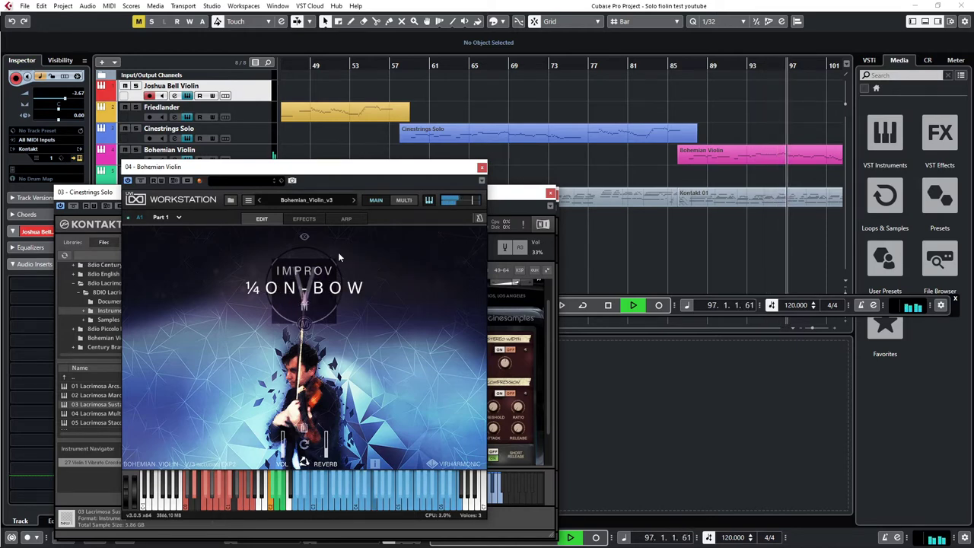
pyautogui.moveTo(285, 169); pyautogui.dragTo(283, 231)
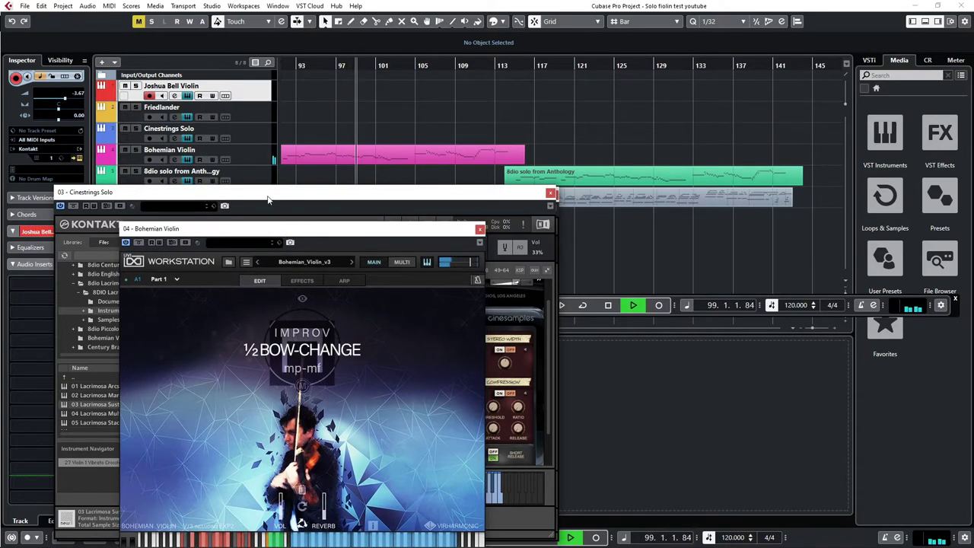
pyautogui.click(550, 193)
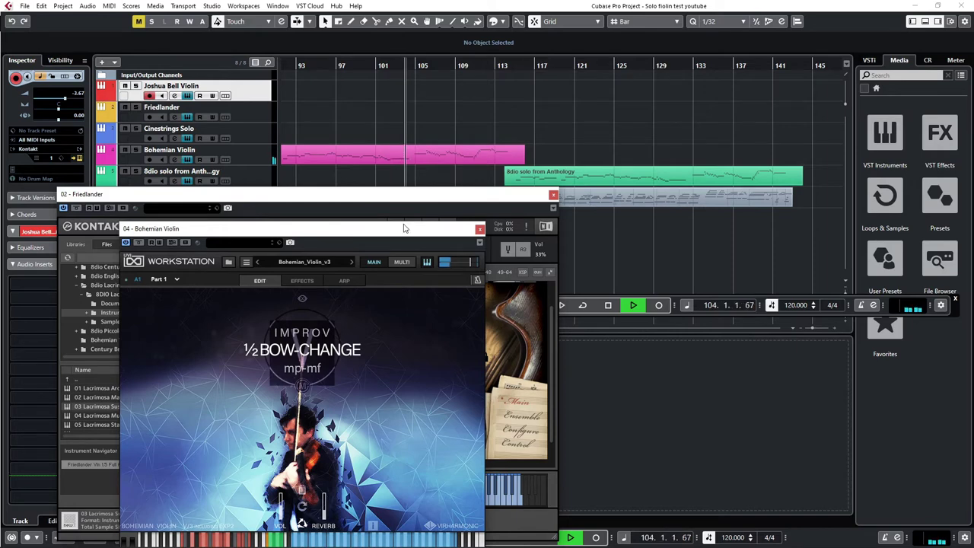
pyautogui.moveTo(405, 231); pyautogui.dragTo(405, 193)
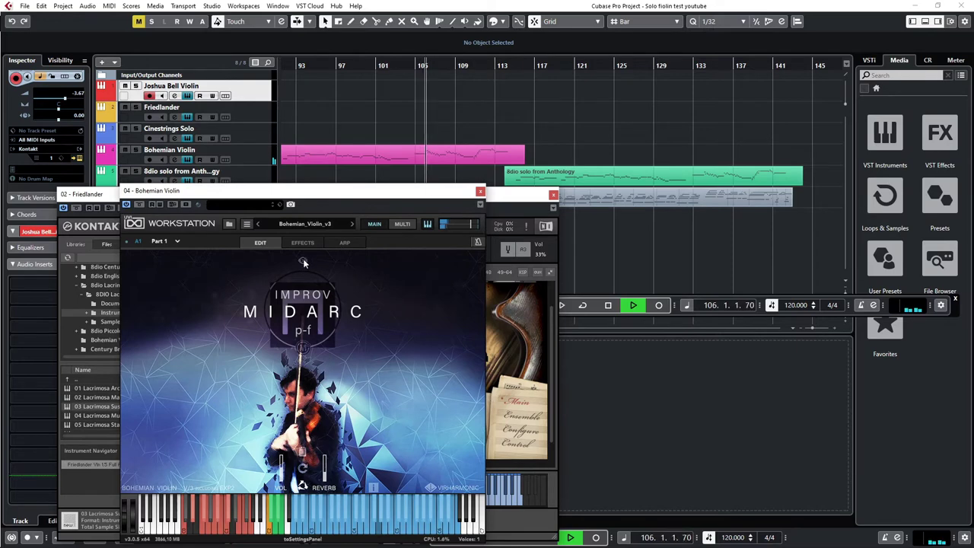
# Reveal the Bohemian Violin's overlay of performance styles and keyswitch articulations and examine it.
pyautogui.moveTo(303, 261)
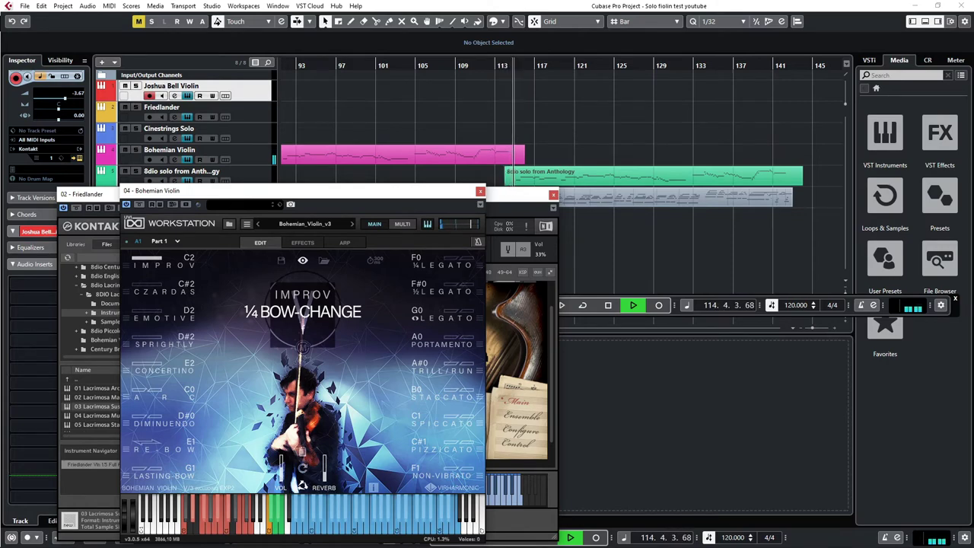
pyautogui.moveTo(328, 178); pyautogui.dragTo(361, 178)
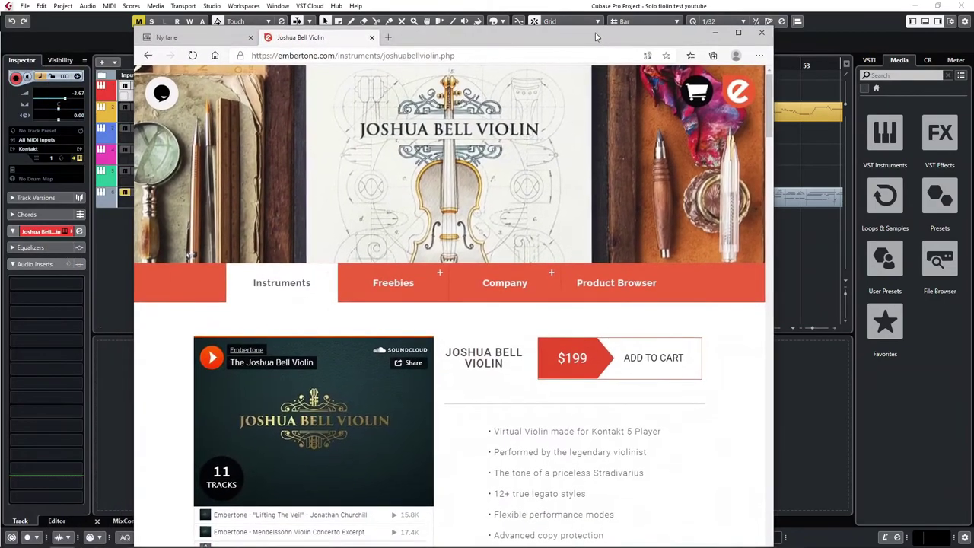
# In the web browser, review the price, feature list and v1.1 updates on Embertone's Joshua Bell Violin product page.
pyautogui.moveTo(599, 38); pyautogui.dragTo(592, 25)
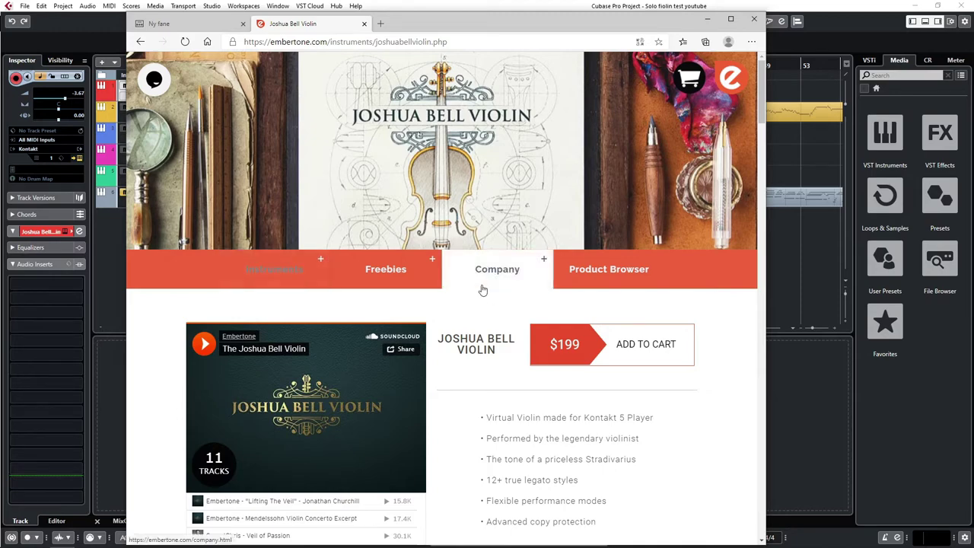
pyautogui.scroll(-4, 462, 294)
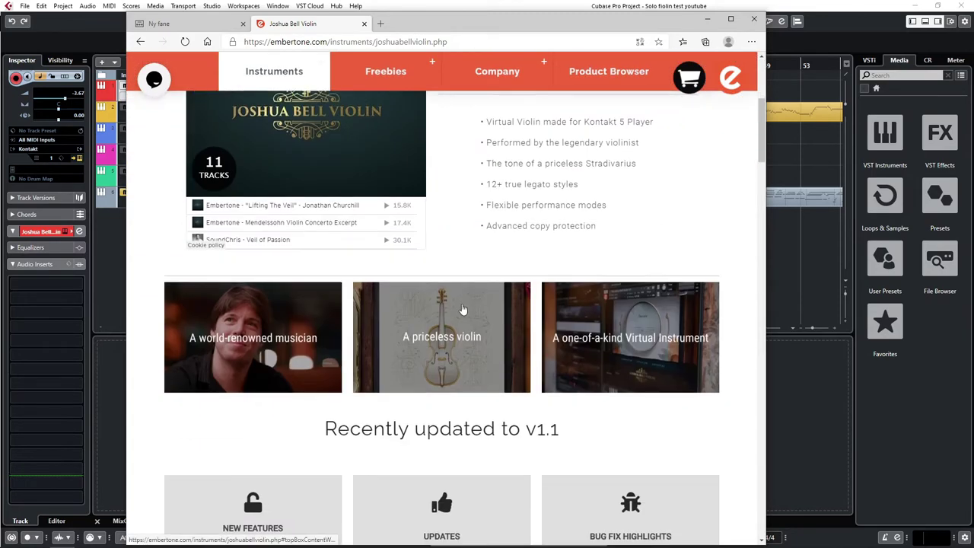
pyautogui.scroll(1, 446, 304)
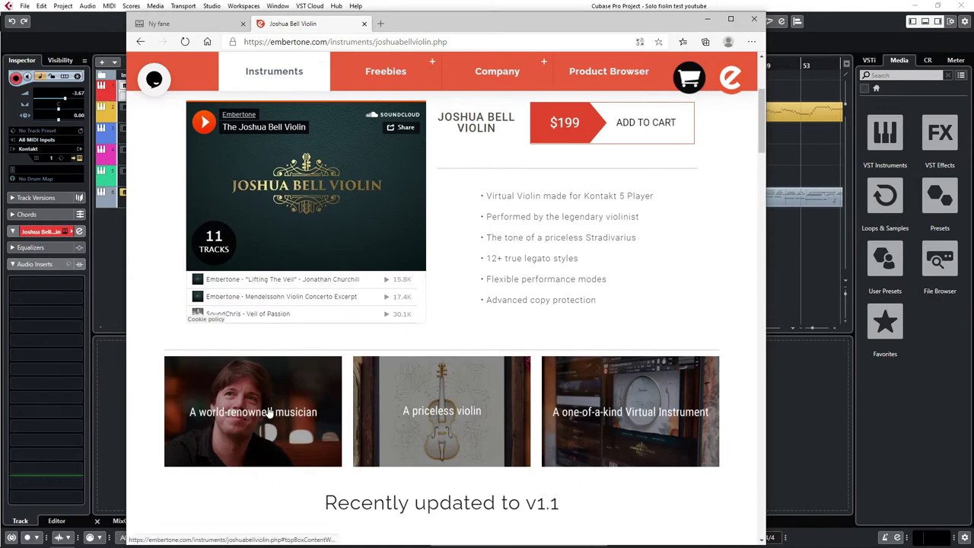
pyautogui.scroll(-1, 268, 412)
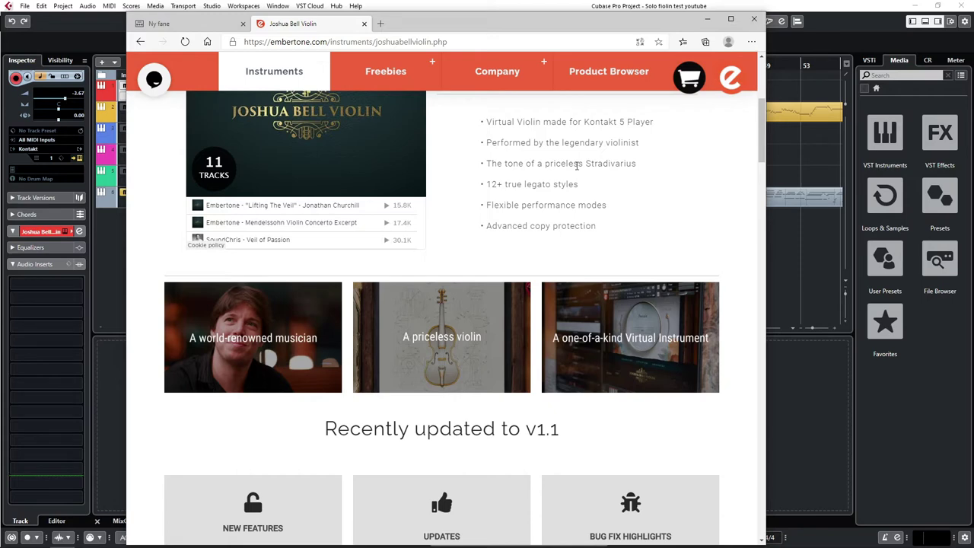
pyautogui.scroll(-2, 621, 190)
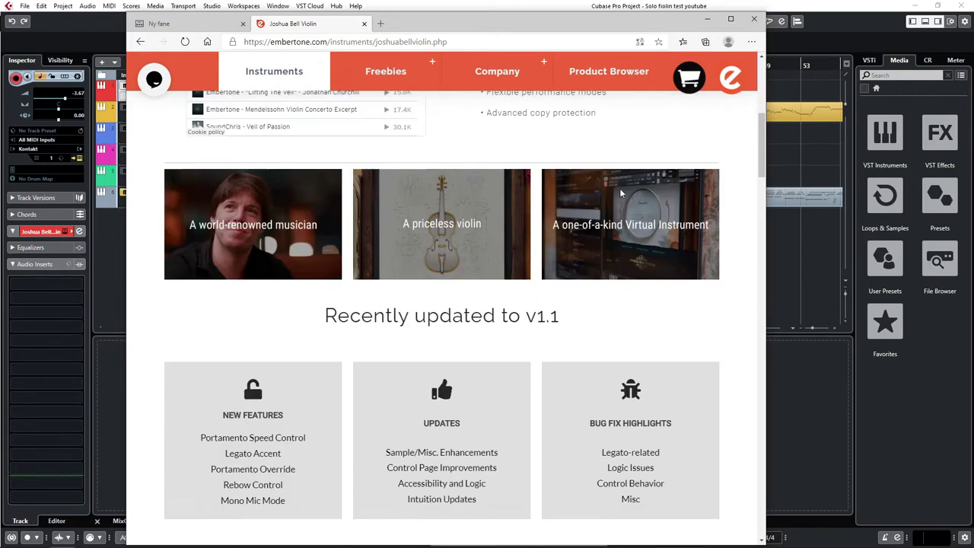
# Go back over the Joshua Bell Violin's price and feature bullets, then its v1.1 update and Features sections on the product page.
pyautogui.scroll(2, 602, 175)
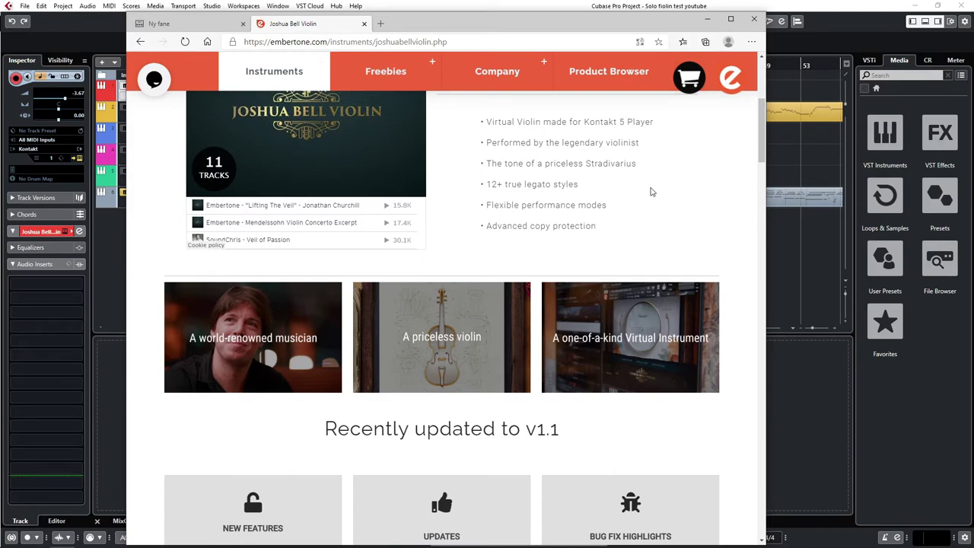
pyautogui.scroll(2, 639, 197)
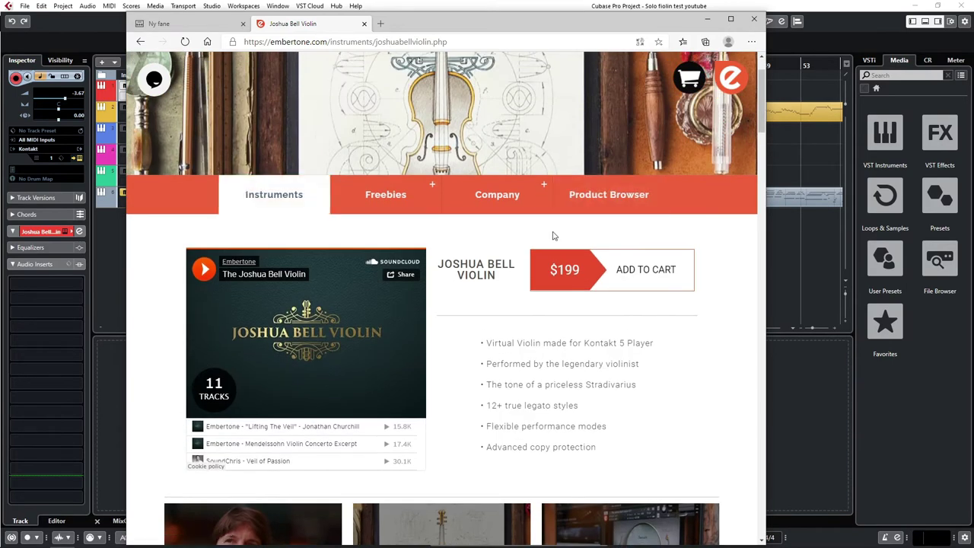
pyautogui.scroll(-6, 533, 236)
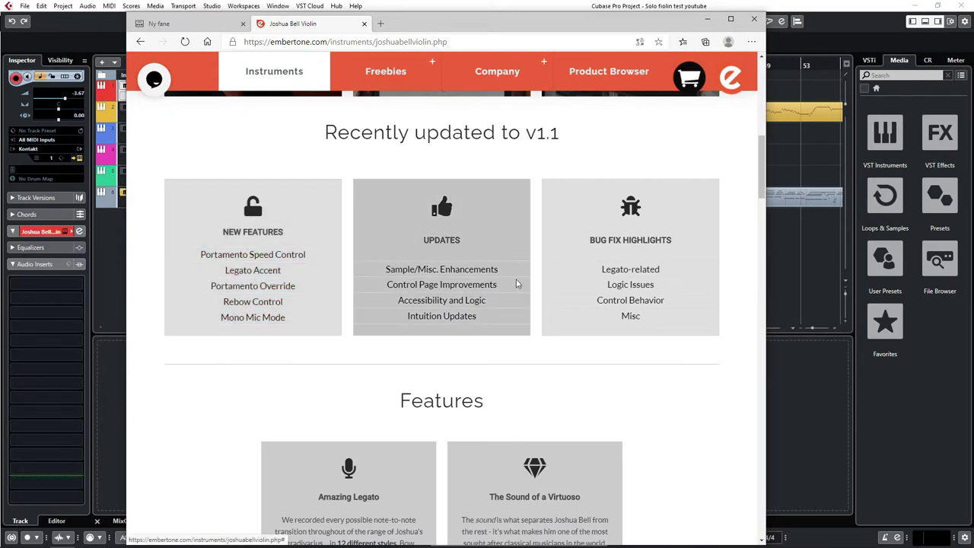
# Return to Cubase, open the Joshua Bell Violin track's Kontakt instrument window and move it higher over the arrangement.
pyautogui.moveTo(621, 20); pyautogui.dragTo(0, 19)
pyautogui.click(257, 89)
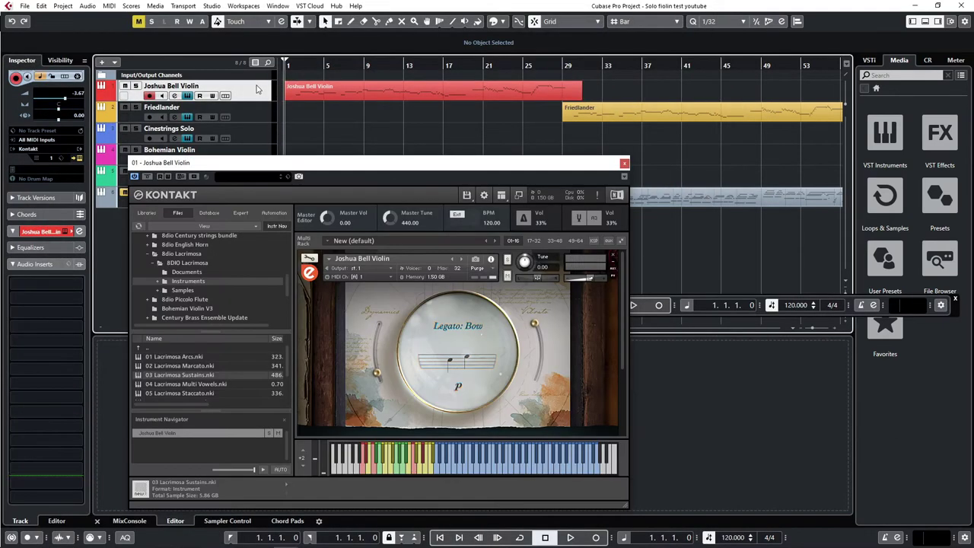
pyautogui.moveTo(327, 169); pyautogui.dragTo(340, 141)
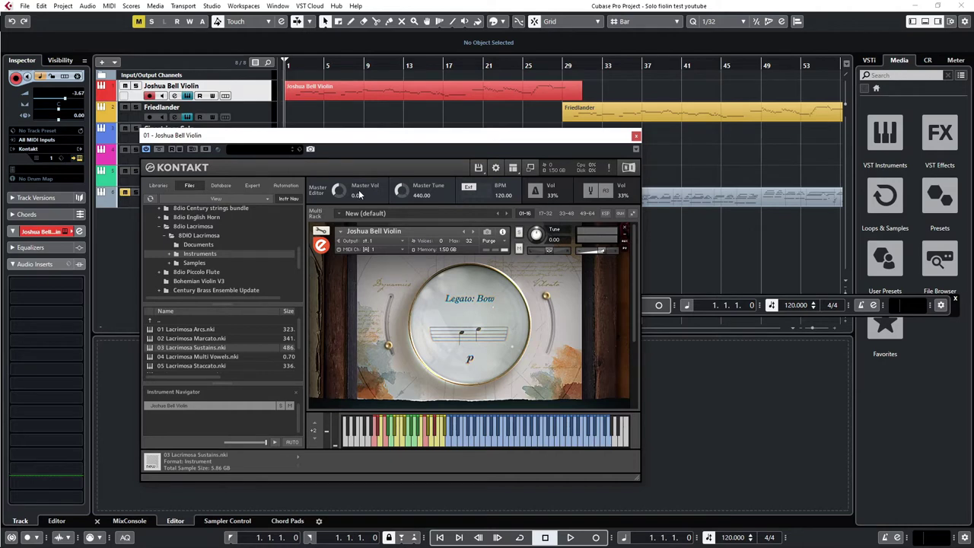
pyautogui.moveTo(393, 134); pyautogui.dragTo(387, 123)
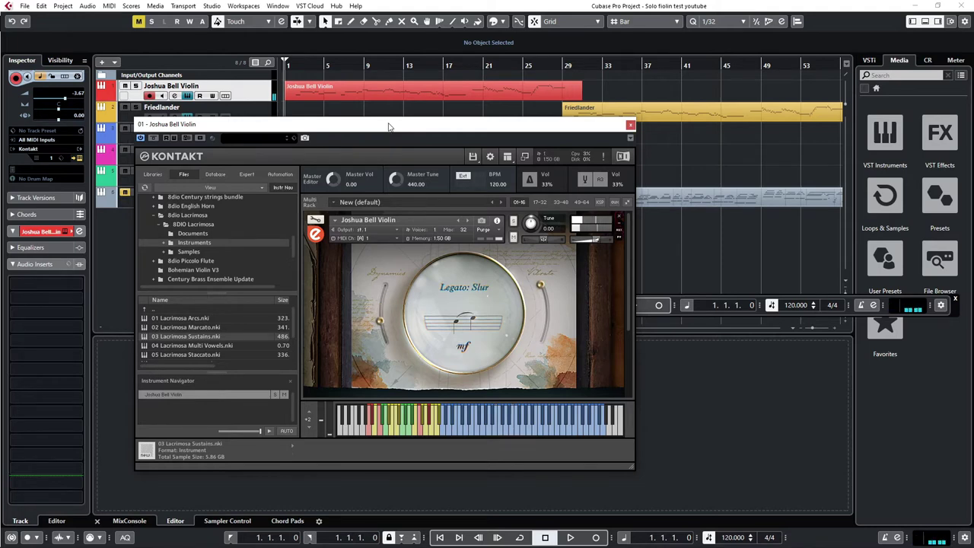
# Examine the Joshua Bell Violin's main page, including its Dynamics and Vibrato sliders, Reverb and Poly controls and page links.
pyautogui.scroll(-2, 402, 299)
pyautogui.scroll(-1, 402, 299)
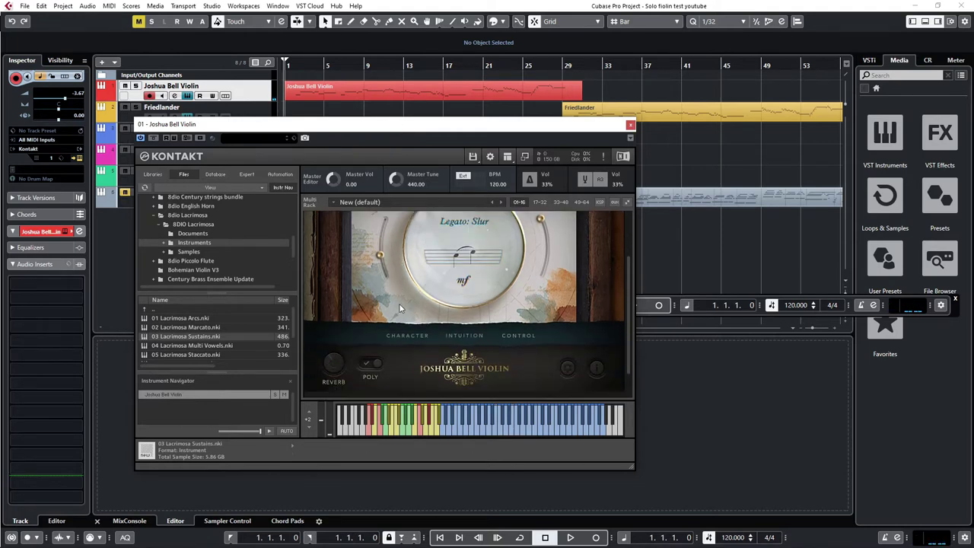
pyautogui.scroll(1, 418, 290)
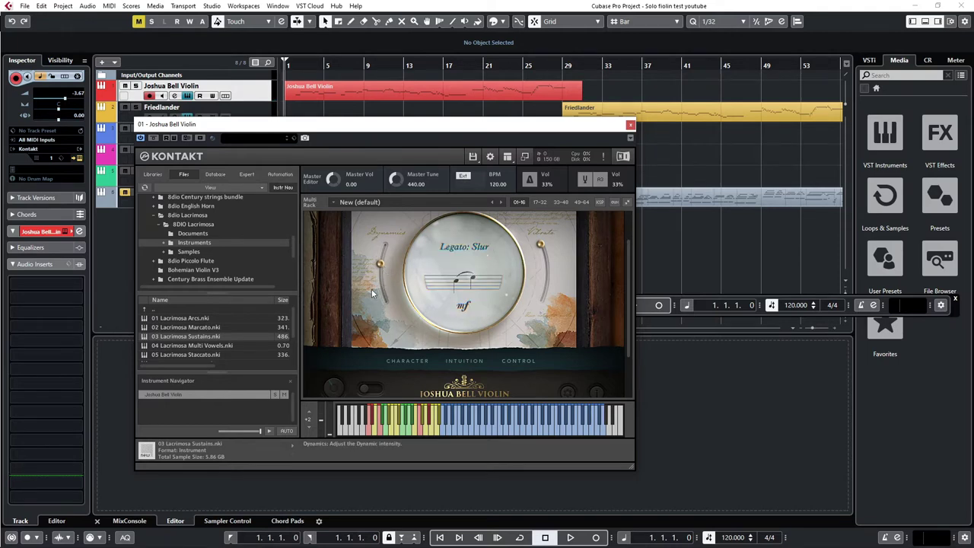
pyautogui.scroll(2, 371, 295)
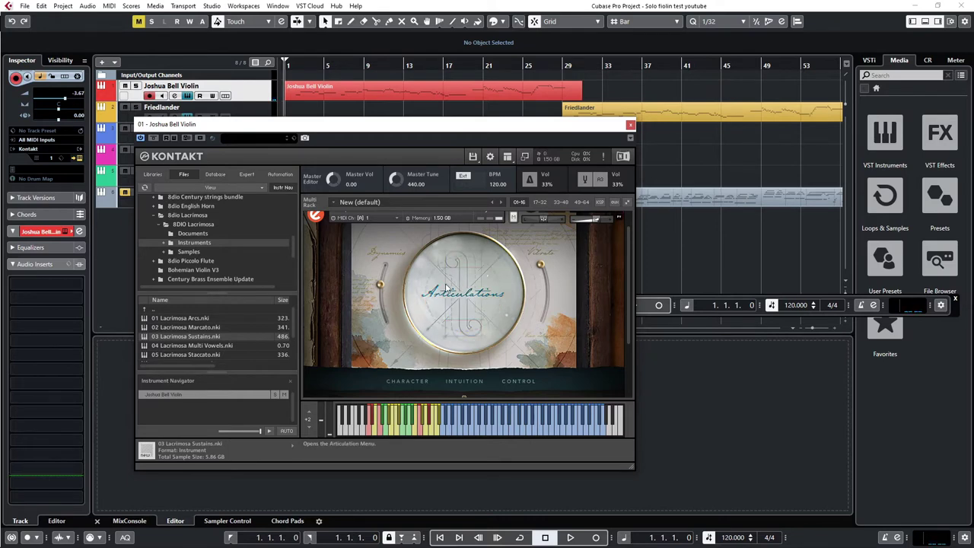
# Open the Articulations menu and audition Sustain, Tremolo, Trill min, Staccato, Spiccato, Ricochet, Pizzicato and Harmonic.
pyautogui.click(469, 295)
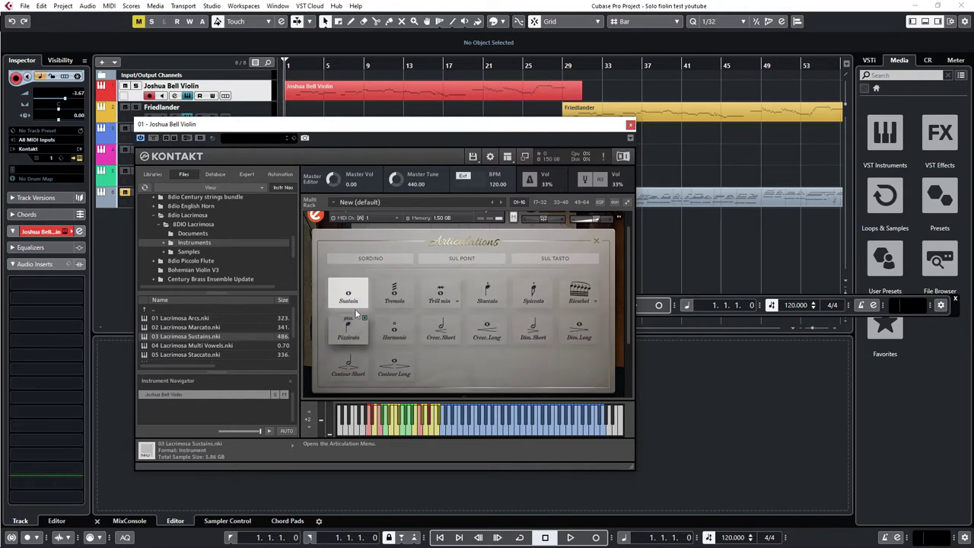
pyautogui.click(392, 295)
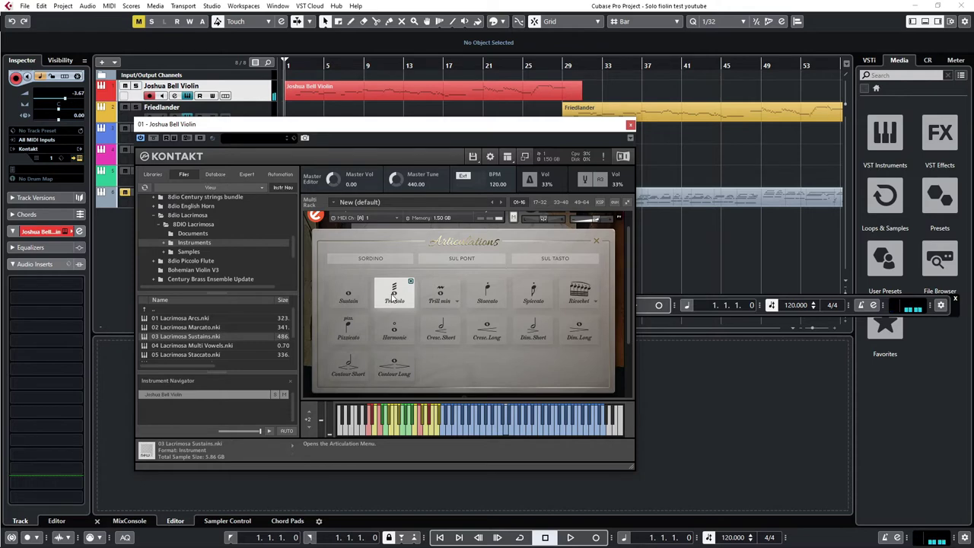
pyautogui.click(446, 297)
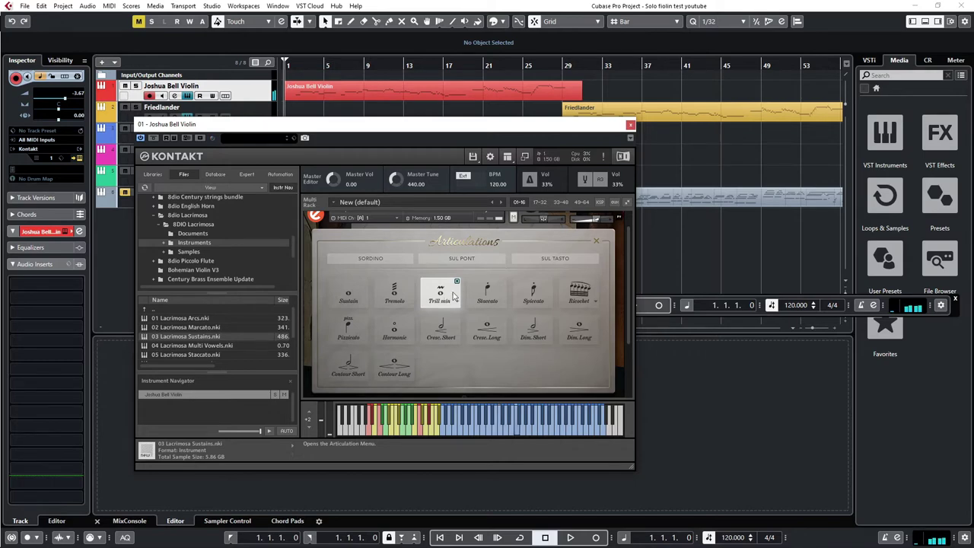
pyautogui.click(488, 293)
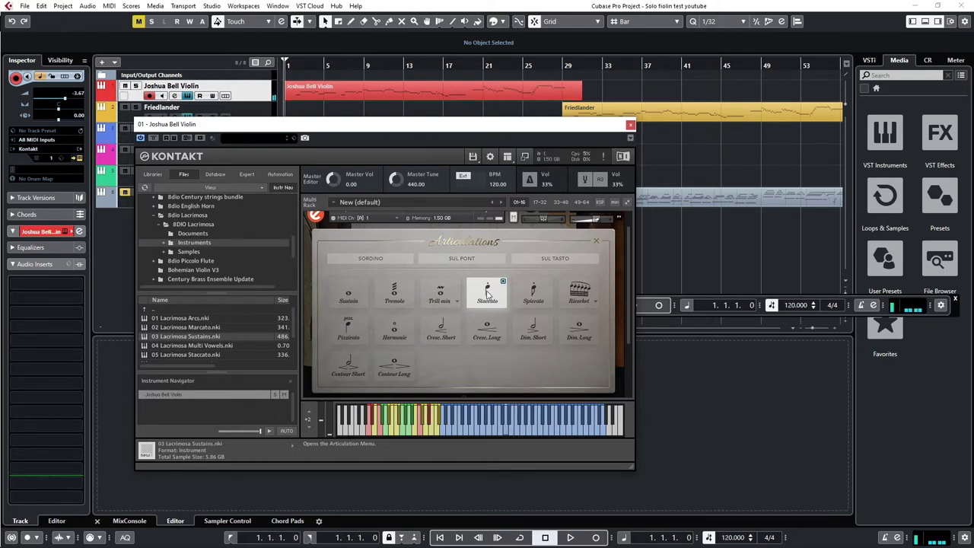
pyautogui.click(542, 297)
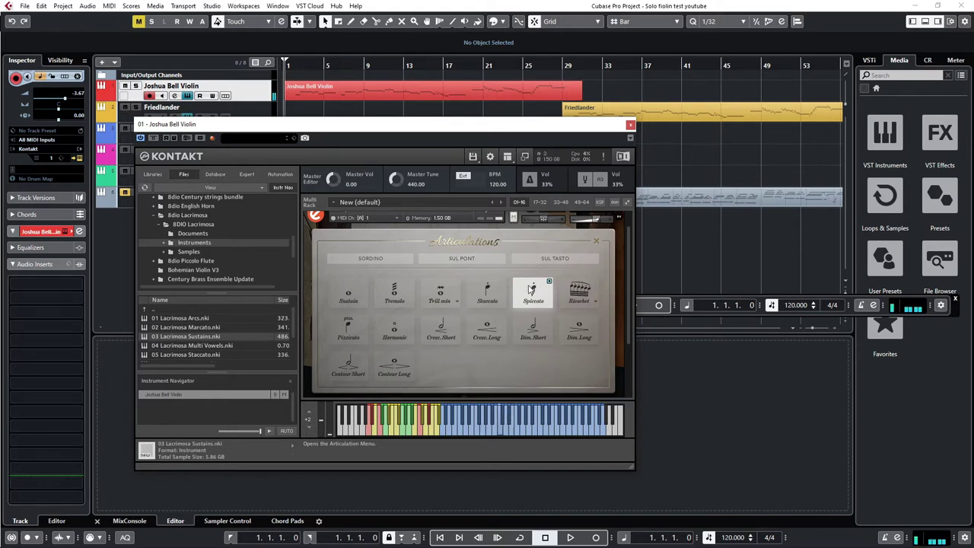
pyautogui.click(581, 290)
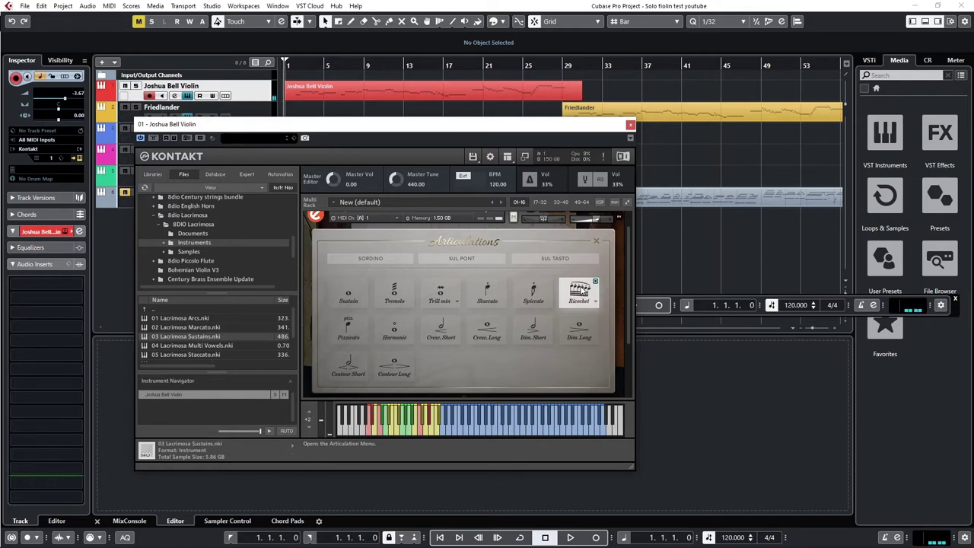
pyautogui.click(350, 328)
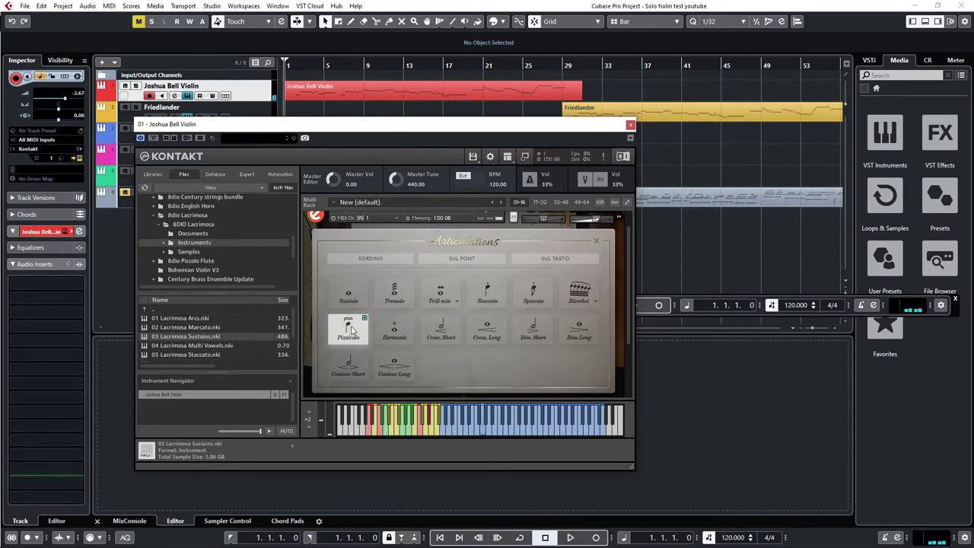
pyautogui.click(389, 331)
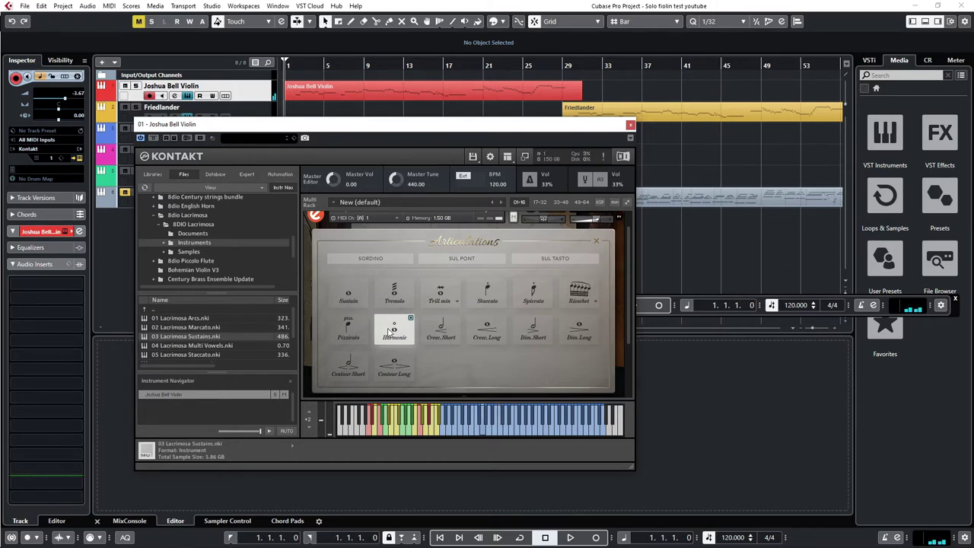
# Audition the short and long versions of the Cresc., Dim. and Contour articulations.
pyautogui.click(438, 327)
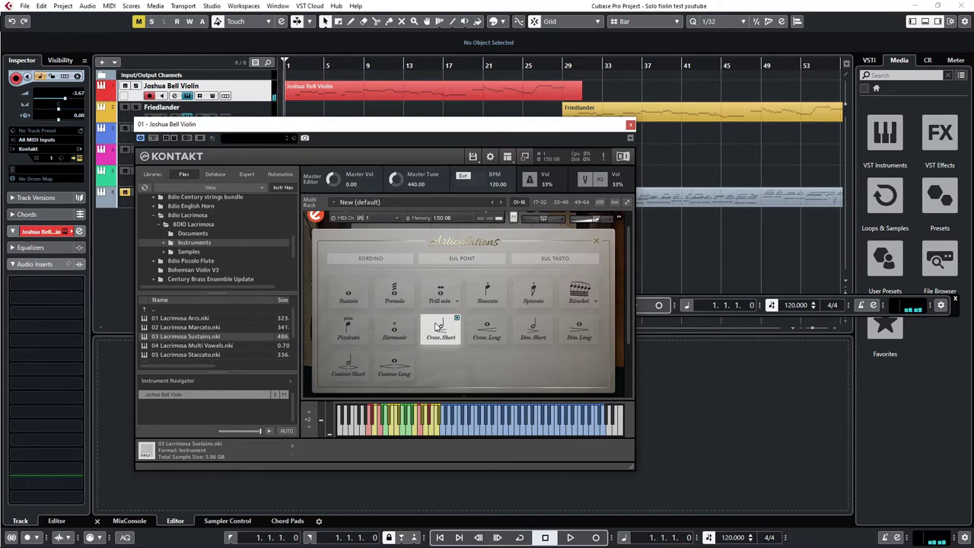
pyautogui.click(488, 332)
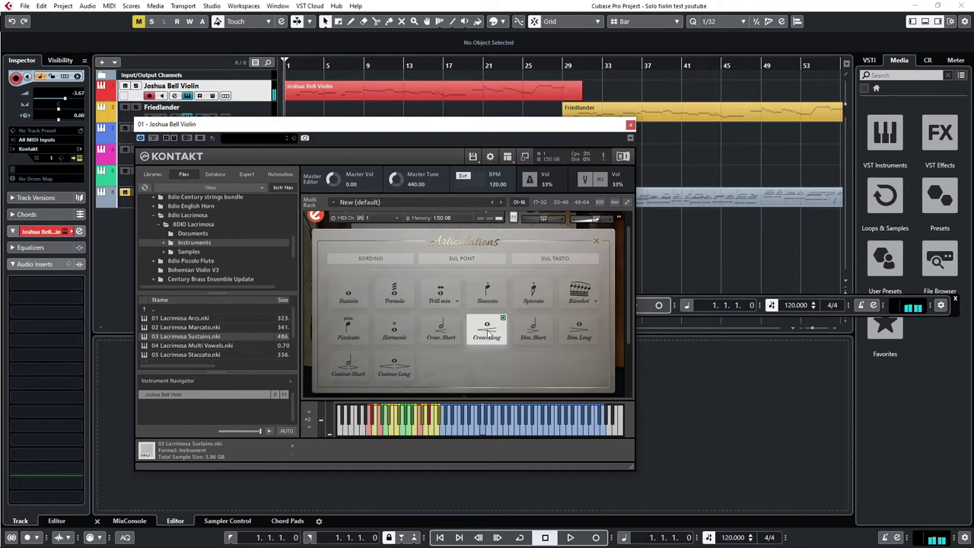
pyautogui.click(526, 328)
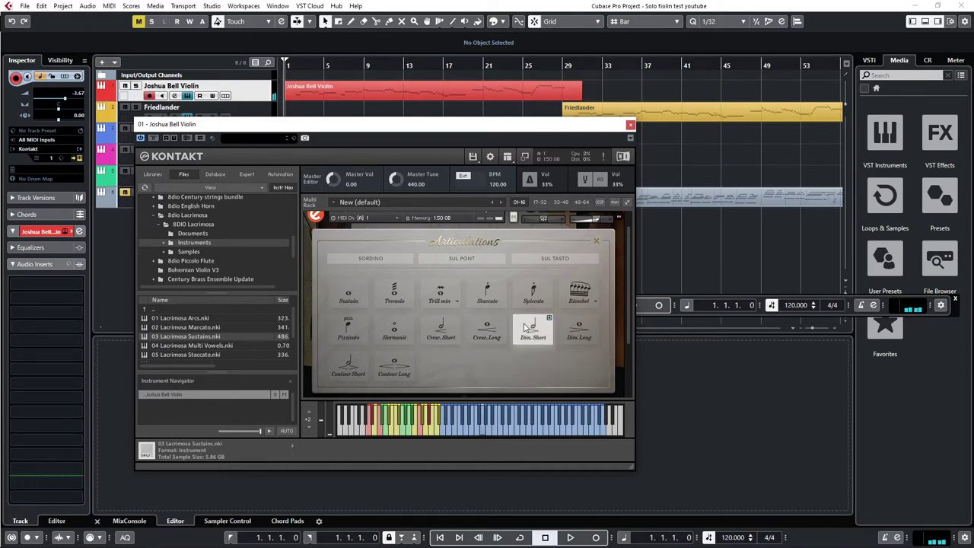
pyautogui.click(577, 331)
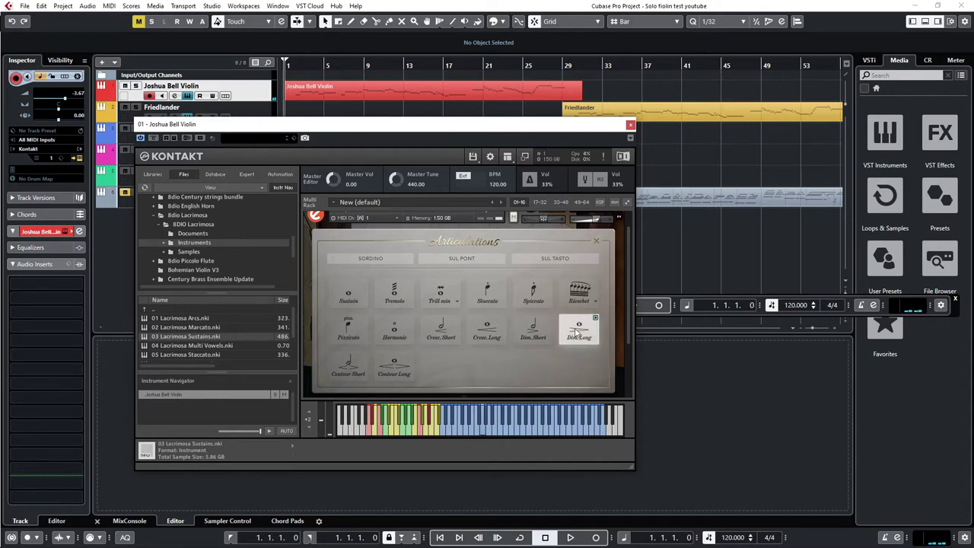
pyautogui.click(354, 362)
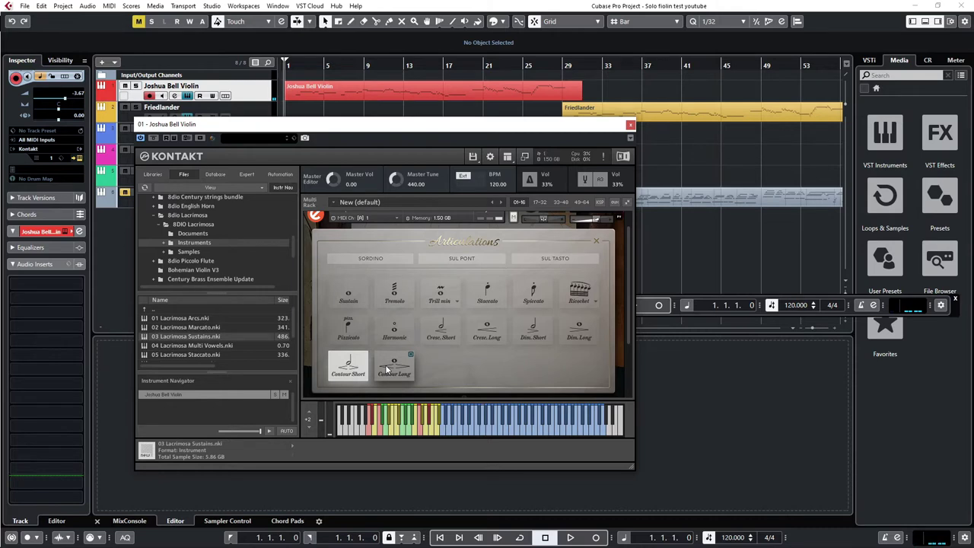
pyautogui.click(387, 369)
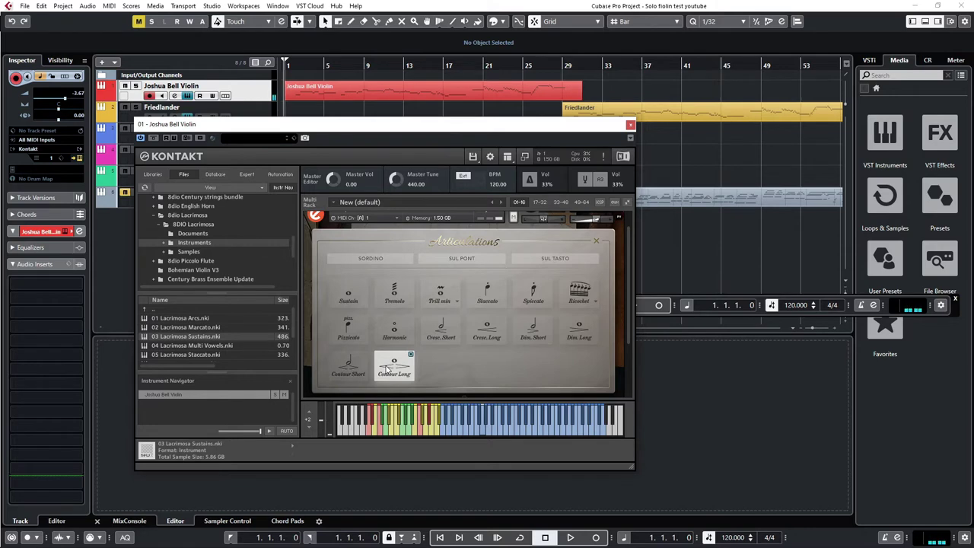
# Enable Sordino with the Sustain articulation and compare it with Sordino switched off.
pyautogui.click(401, 260)
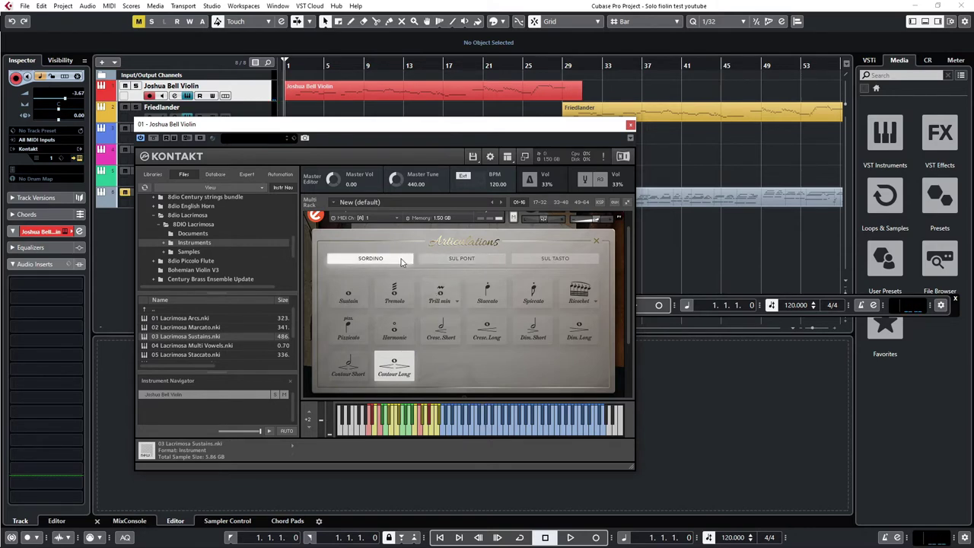
pyautogui.click(351, 294)
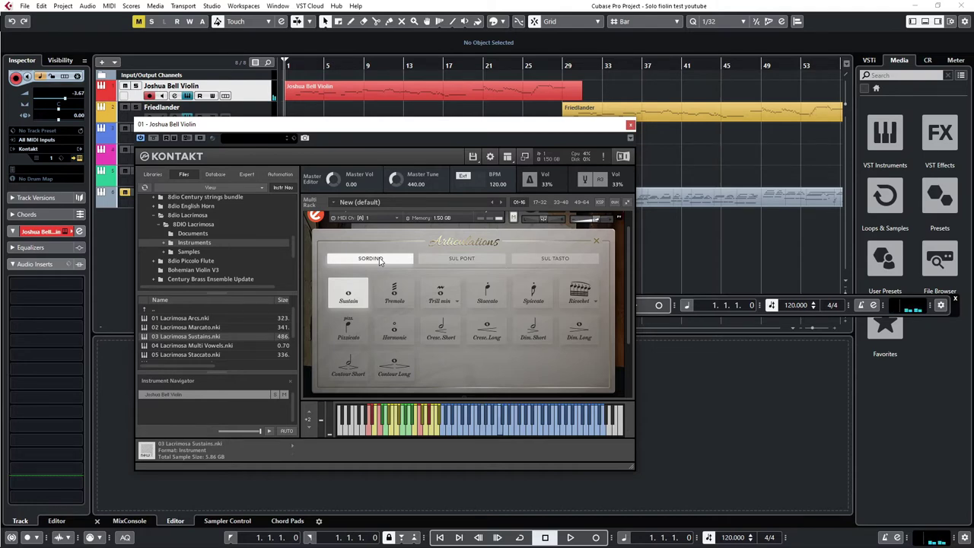
pyautogui.click(380, 260)
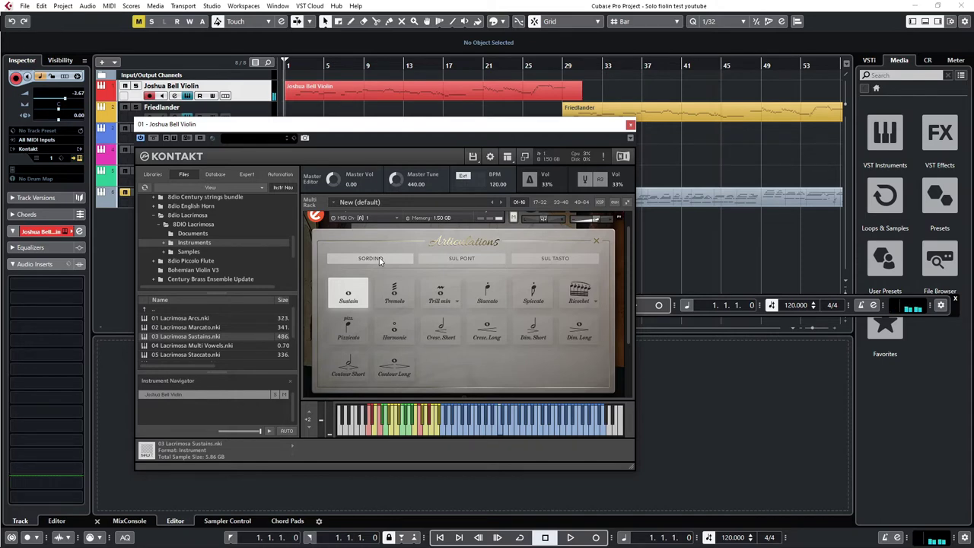
# Switch to Sul Pont, reposition the instrument window and audition Sustain, Tremolo, Staccato, Spiccato, Ric. Single and Pizzicato.
pyautogui.click(466, 261)
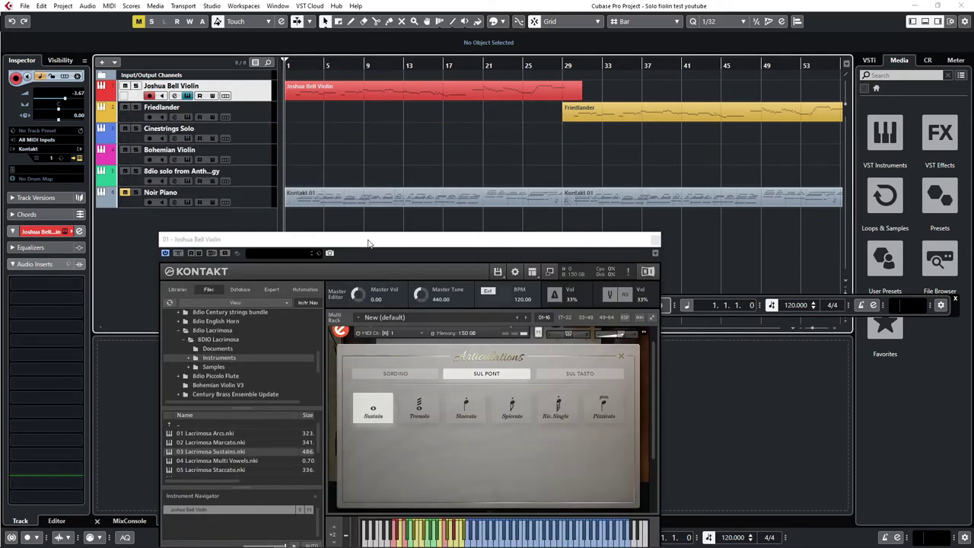
pyautogui.moveTo(345, 253); pyautogui.dragTo(342, 182)
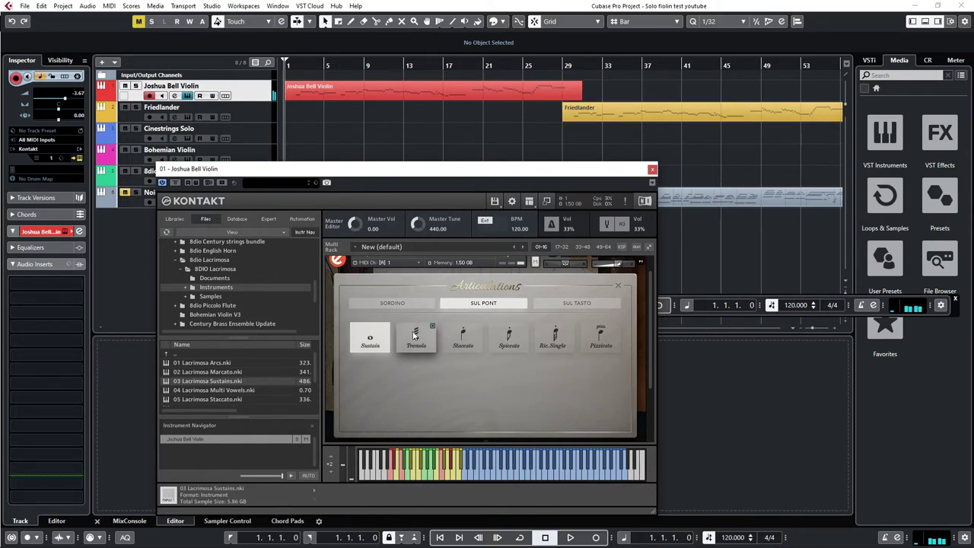
pyautogui.click(415, 335)
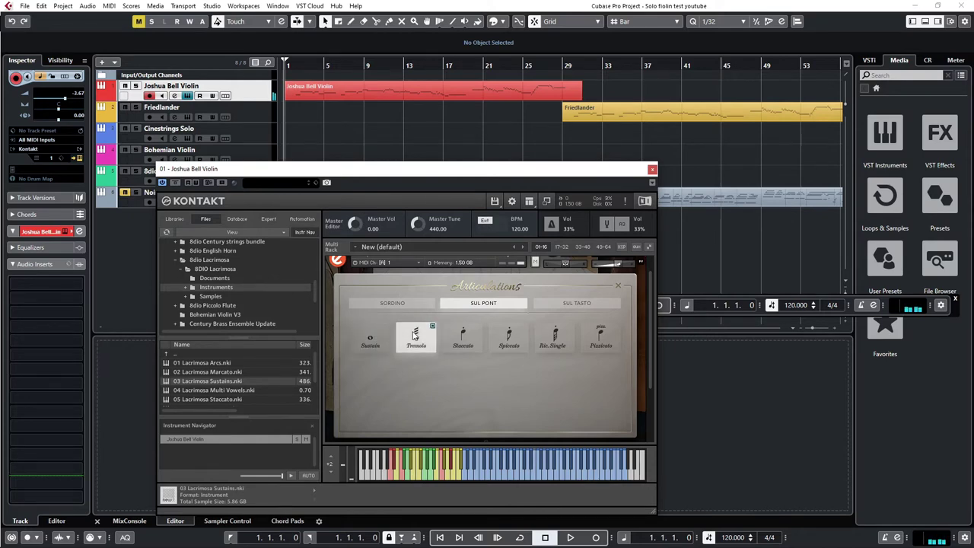
pyautogui.click(464, 341)
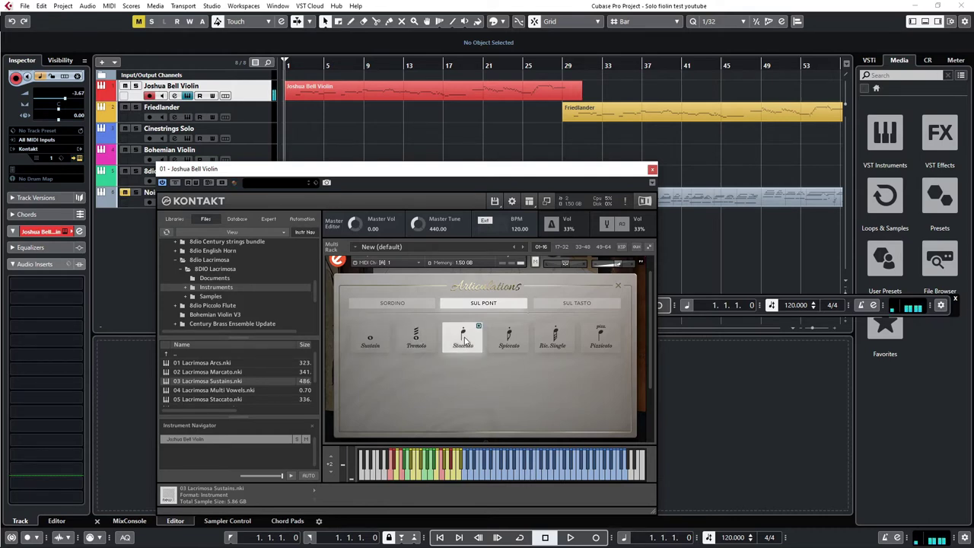
pyautogui.click(509, 340)
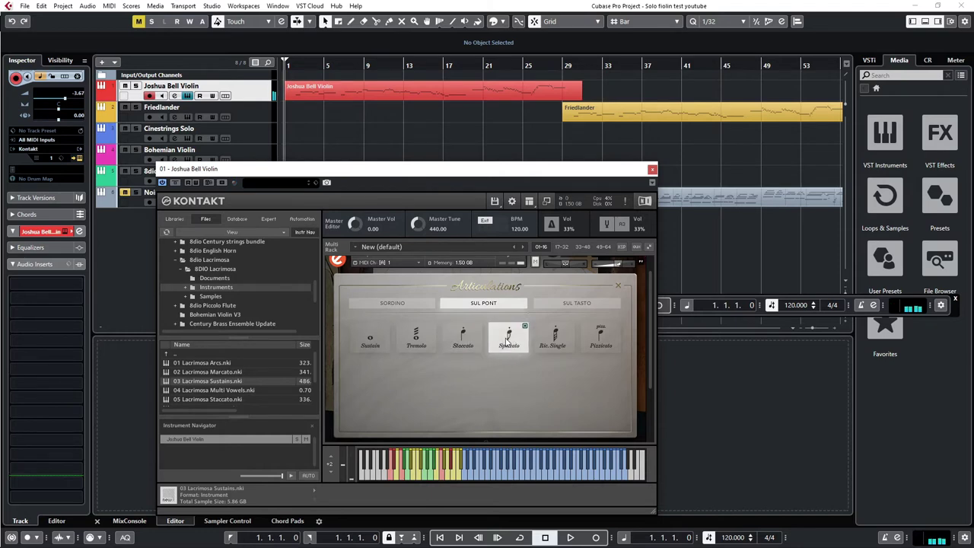
pyautogui.click(547, 338)
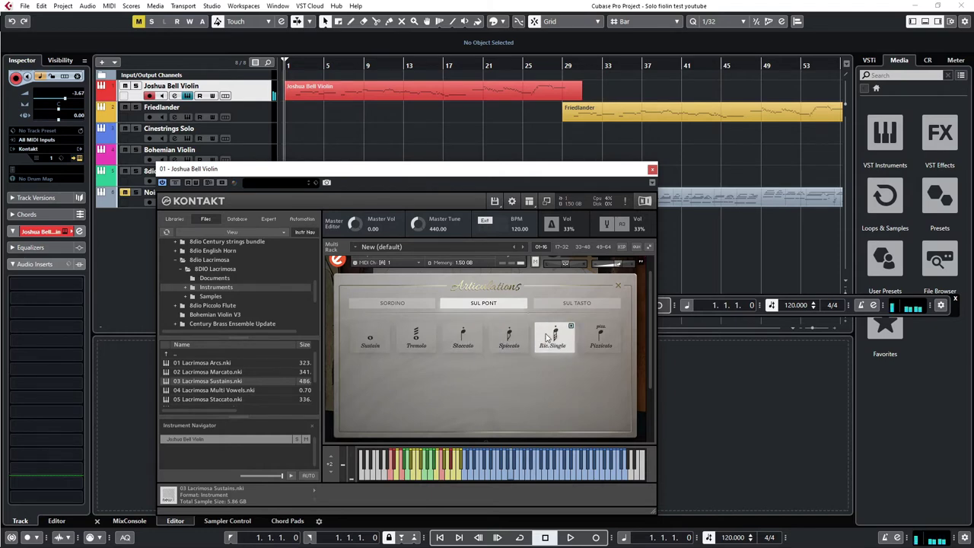
pyautogui.click(599, 337)
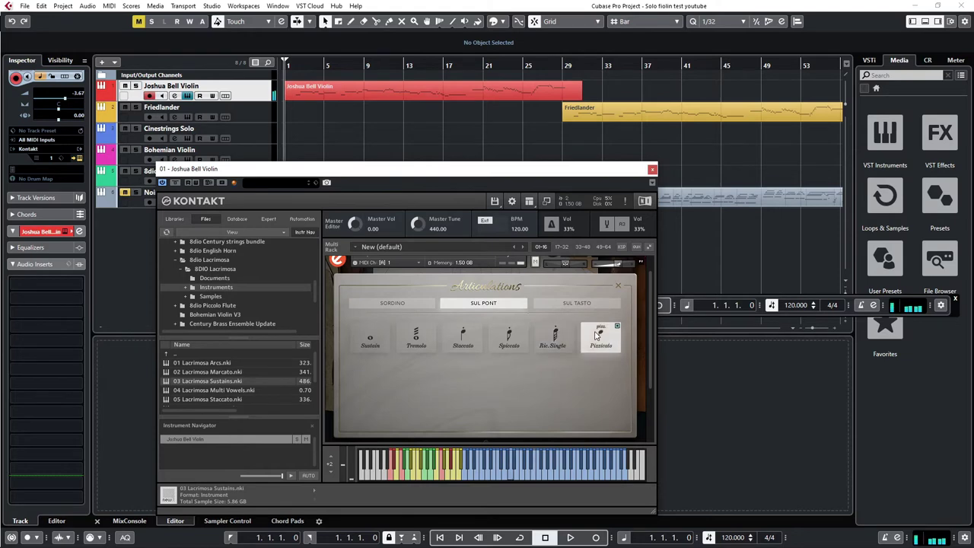
# Switch to Sul Tasto and audition its Sustain and Superflaut articulations.
pyautogui.click(565, 303)
pyautogui.click(362, 341)
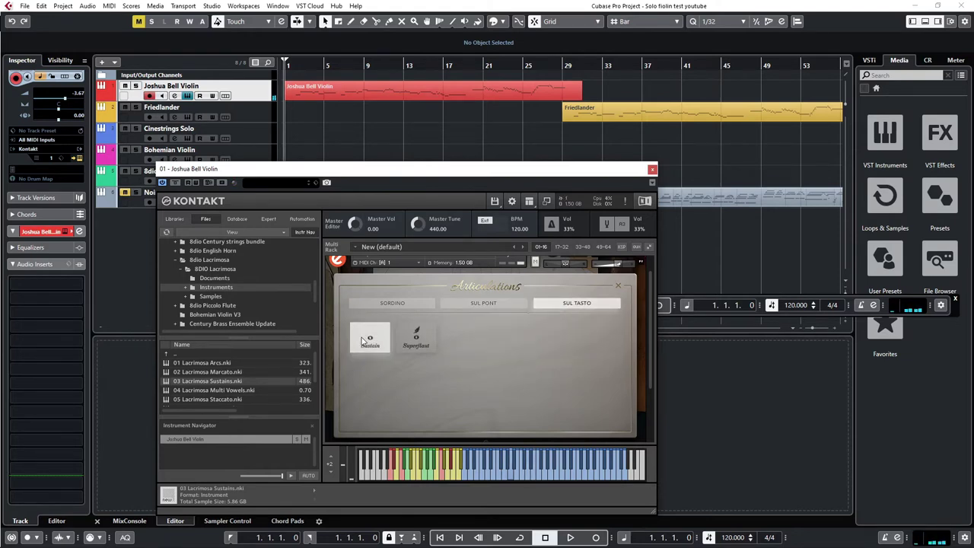
pyautogui.click(416, 334)
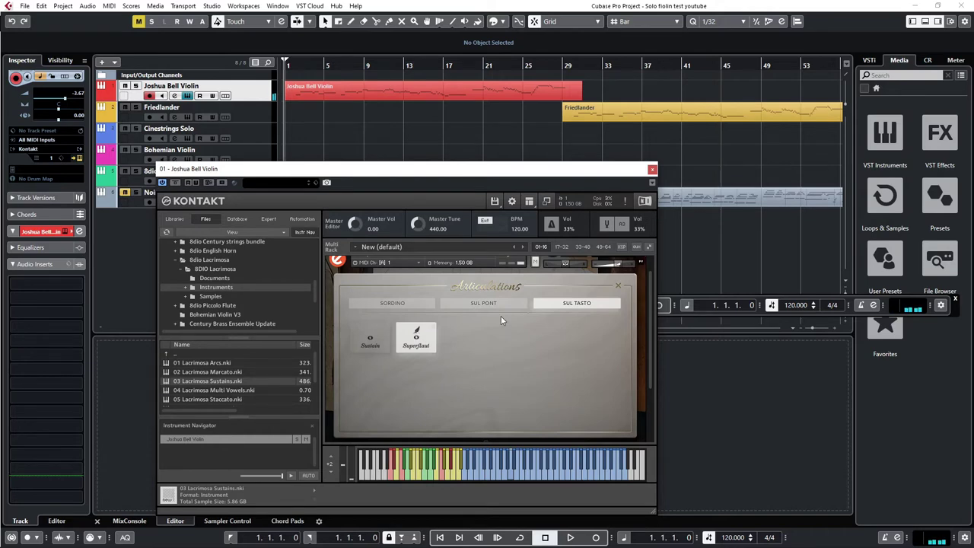
# Close the articulations view, open the Character page and audition the tone presets from Warm through to Dark.
pyautogui.click(618, 286)
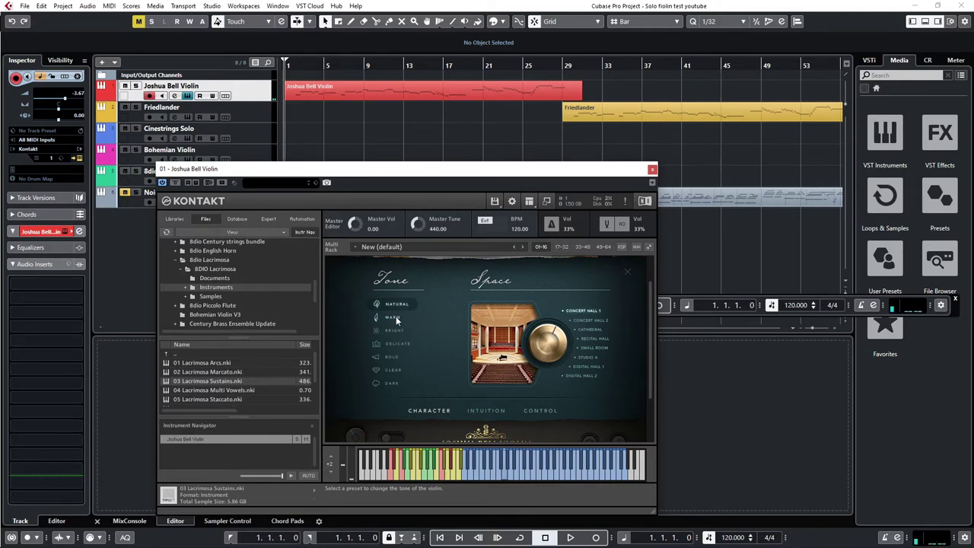
pyautogui.click(396, 316)
pyautogui.click(394, 331)
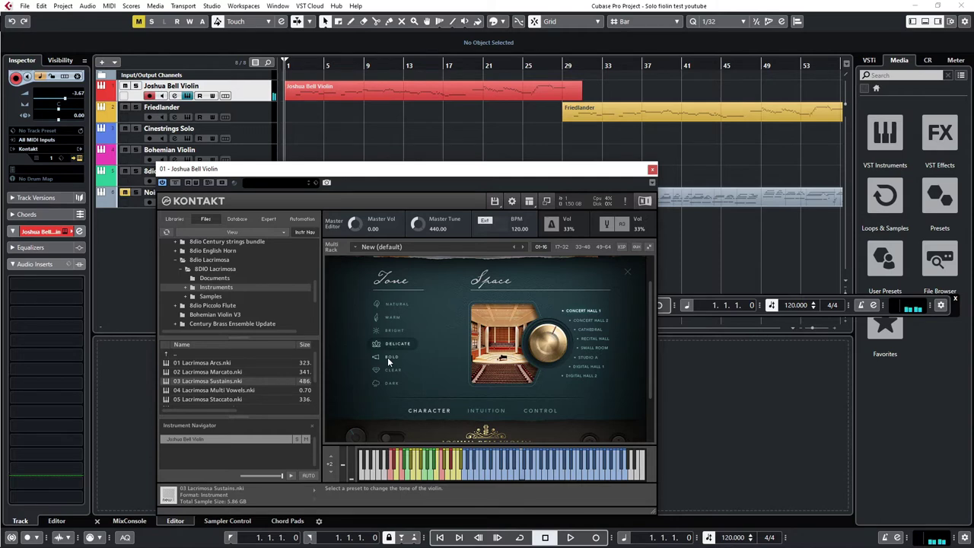
pyautogui.click(388, 358)
pyautogui.click(392, 372)
# Look over the Intuition and Control pages, go back to Character, and close it to return to the violin's main view.
pyautogui.click(488, 409)
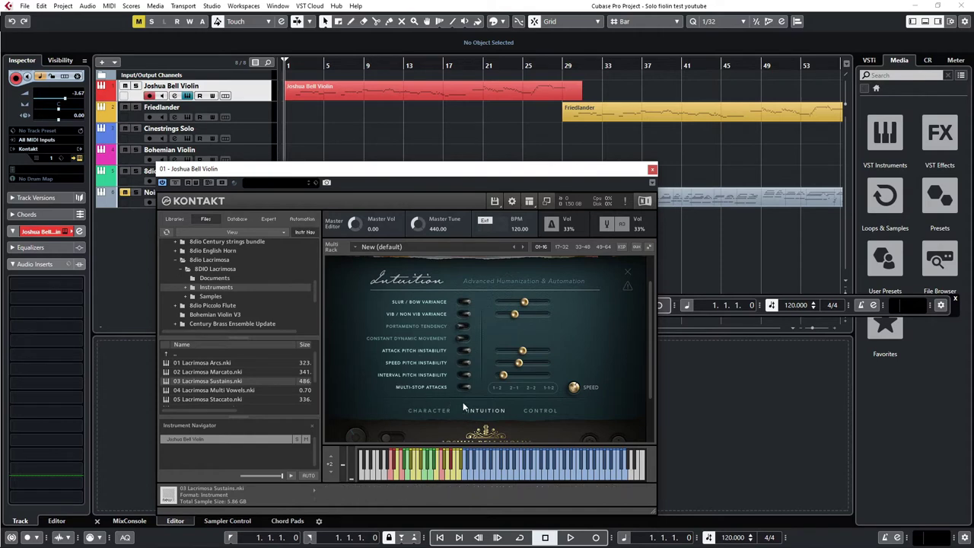
pyautogui.click(539, 410)
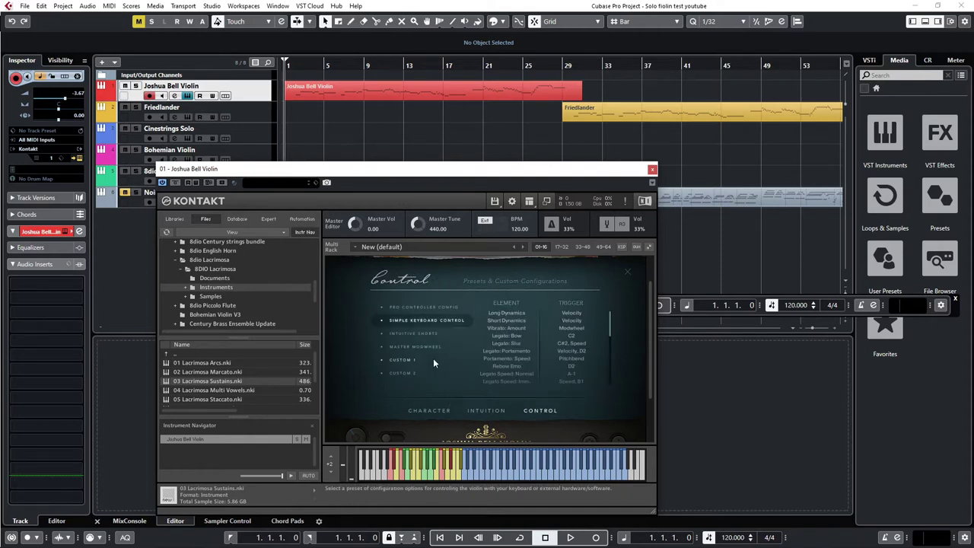
pyautogui.click(434, 411)
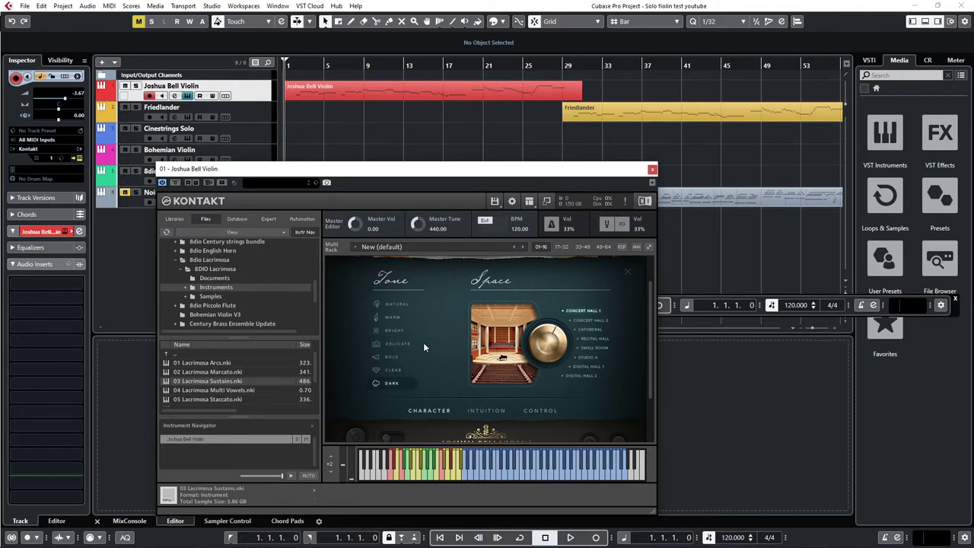
pyautogui.scroll(-1, 426, 350)
pyautogui.click(410, 316)
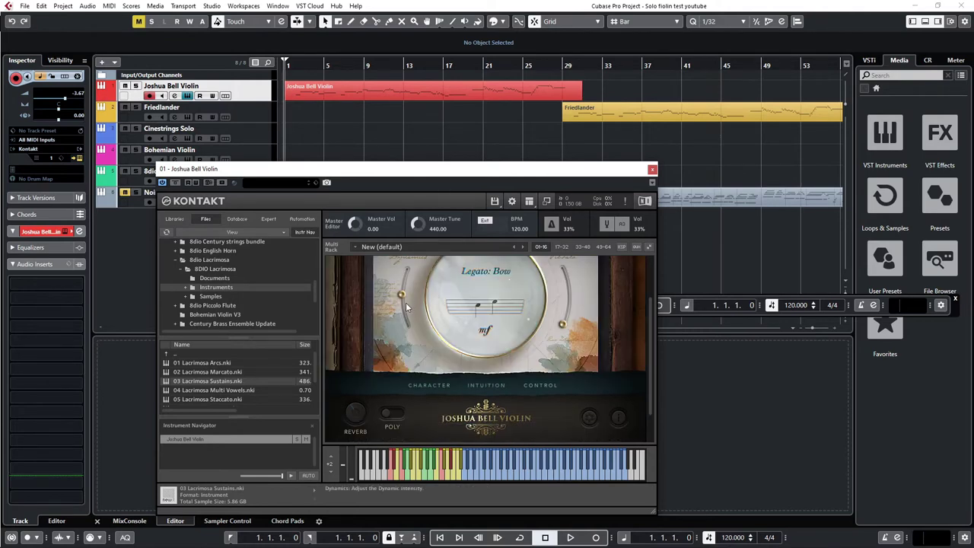
pyautogui.scroll(1, 406, 307)
# Move the Joshua Bell Violin window aside, select the Friedlander track, and open and position its instrument window.
pyautogui.moveTo(395, 179); pyautogui.dragTo(325, 262)
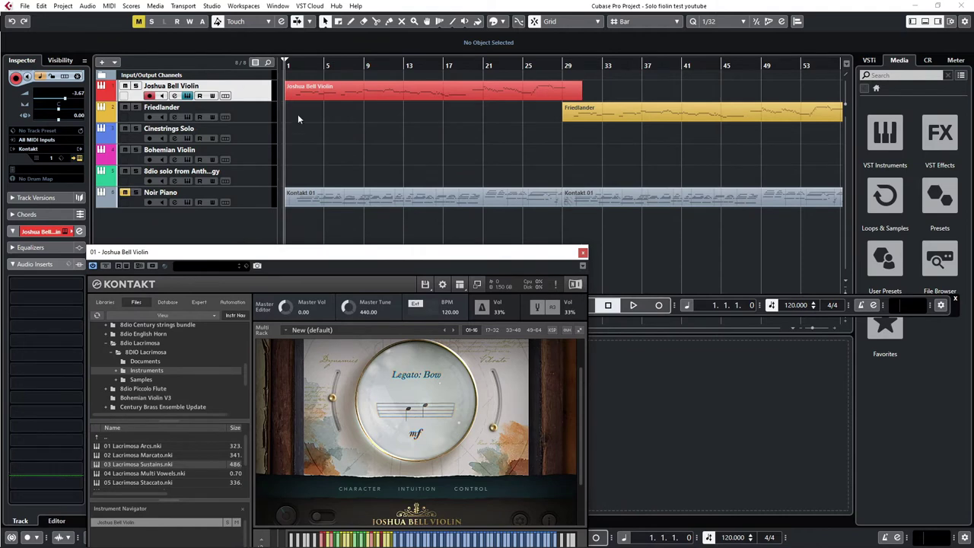
pyautogui.click(259, 118)
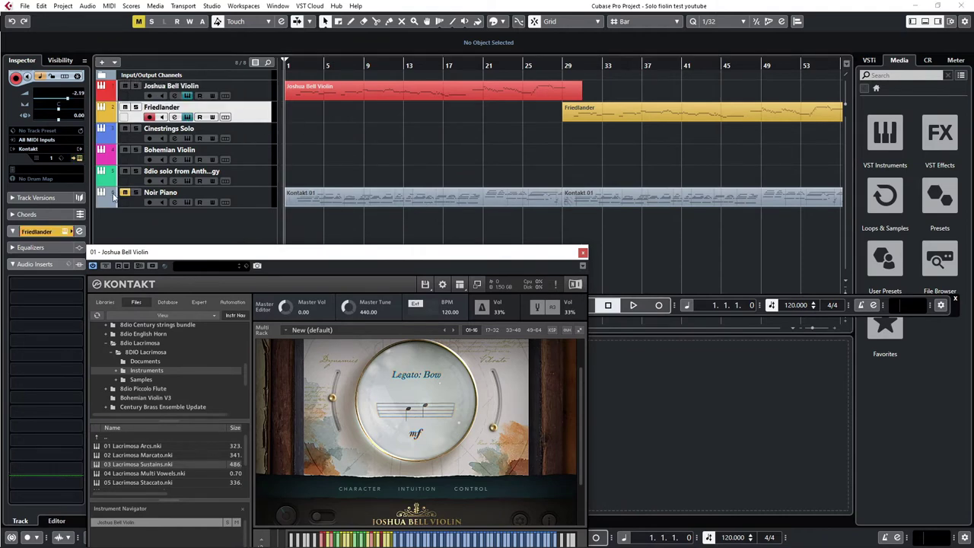
pyautogui.moveTo(224, 254); pyautogui.dragTo(257, 144)
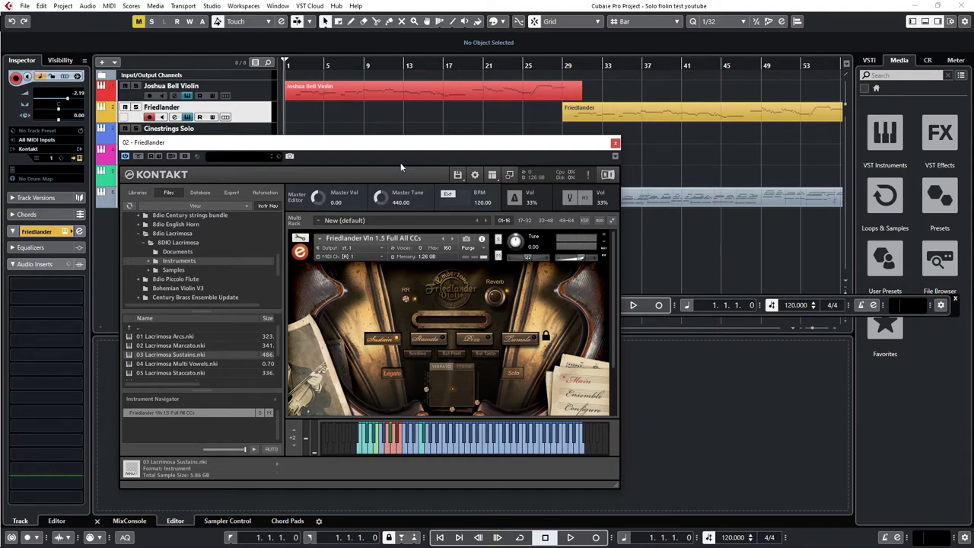
pyautogui.moveTo(405, 148); pyautogui.dragTo(396, 172)
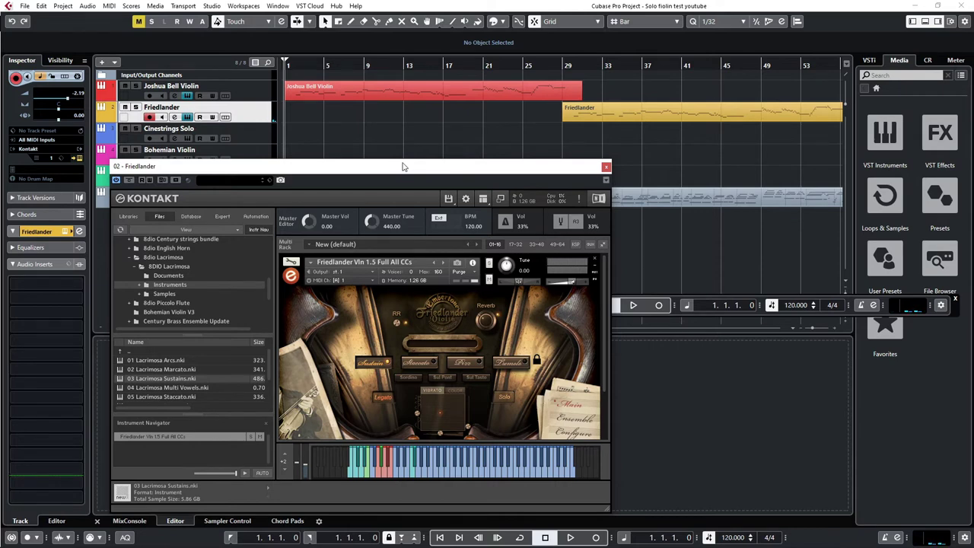
# Enable the Color control, audition different bow positions on the violin, and switch Color off again.
pyautogui.click(457, 389)
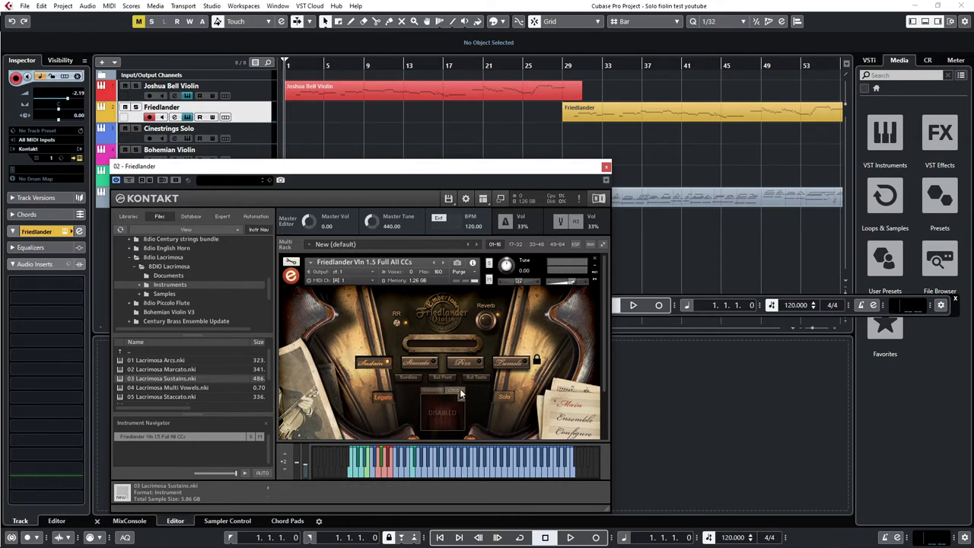
pyautogui.click(462, 396)
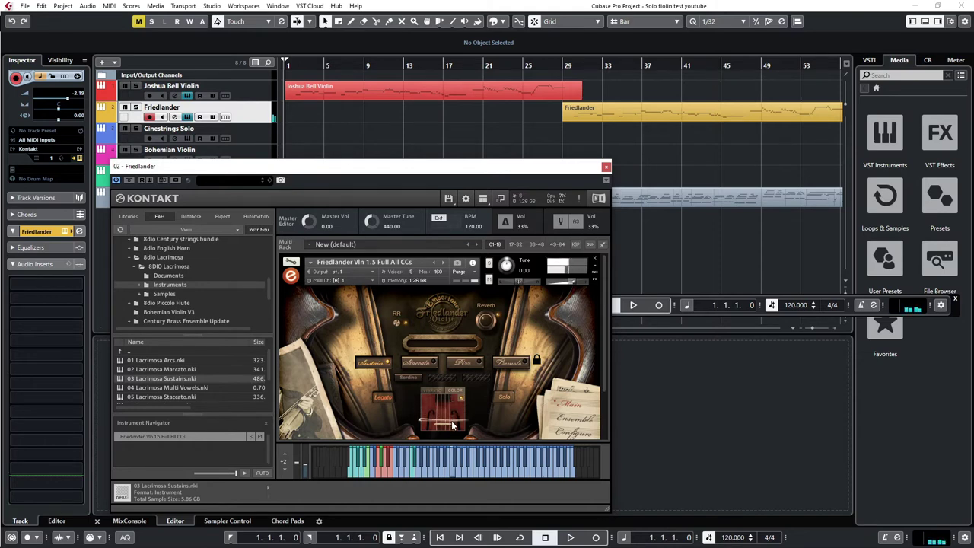
pyautogui.moveTo(452, 418)
pyautogui.mouseDown()
pyautogui.moveTo(455, 404)
pyautogui.moveTo(457, 417)
pyautogui.mouseUp()
pyautogui.click(460, 396)
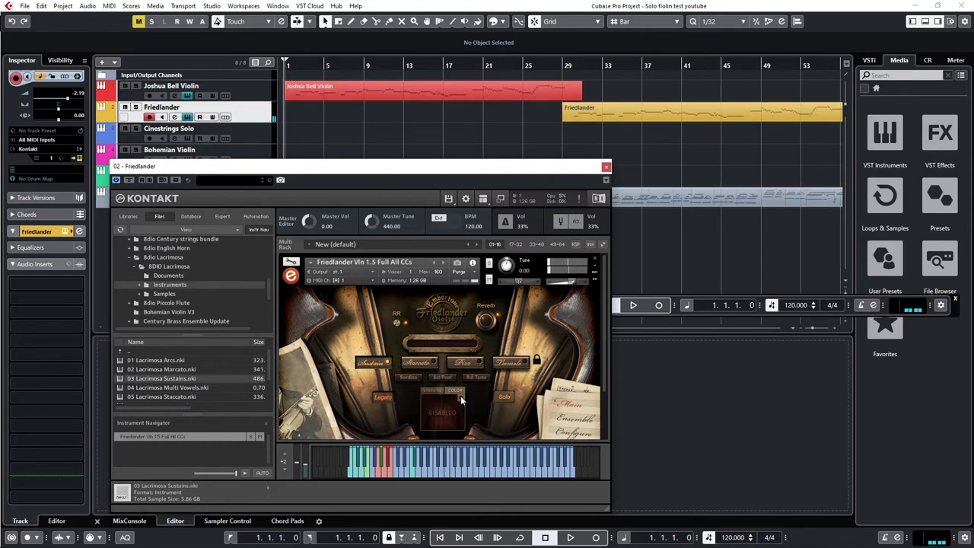
# Audition the Staccato, Pizz and Tremolo articulations and try the Sordino option.
pyautogui.click(425, 360)
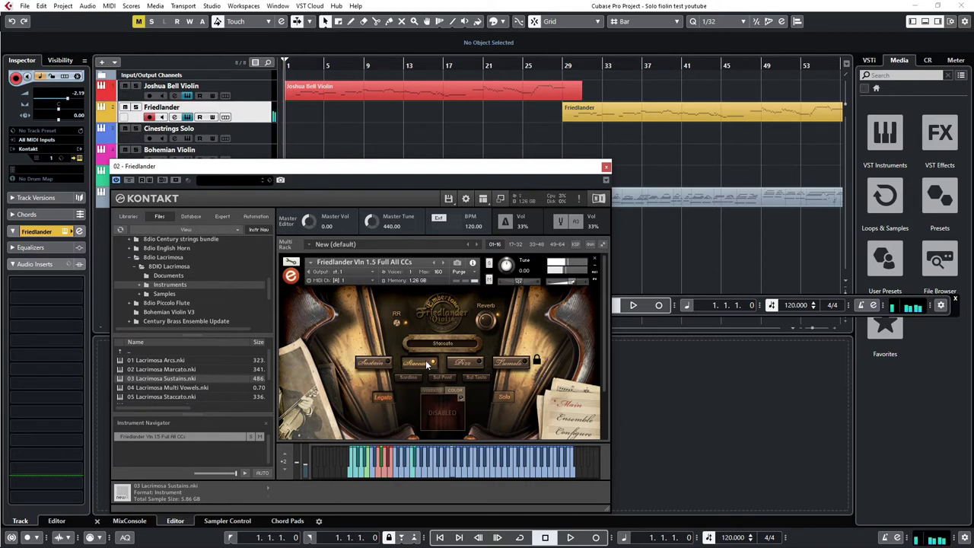
pyautogui.click(469, 364)
pyautogui.click(499, 364)
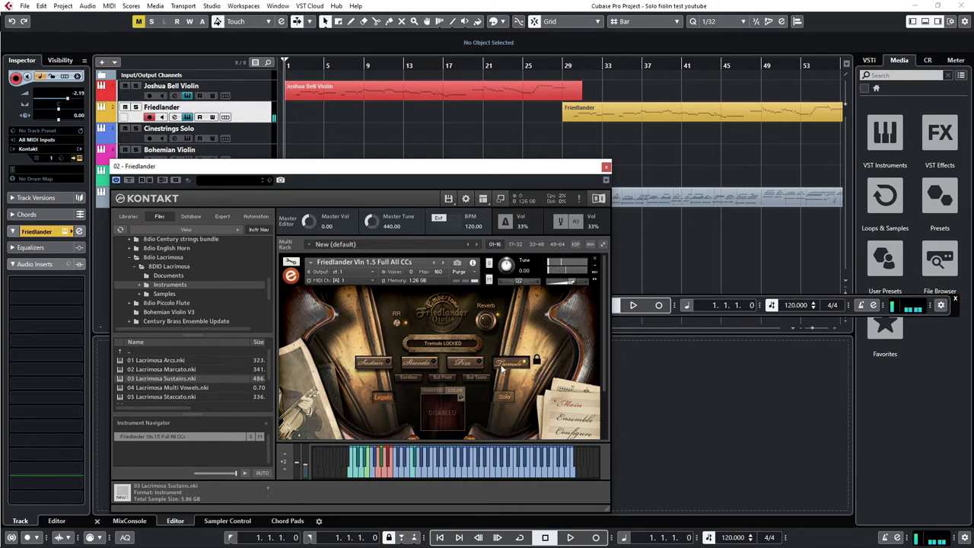
pyautogui.click(412, 378)
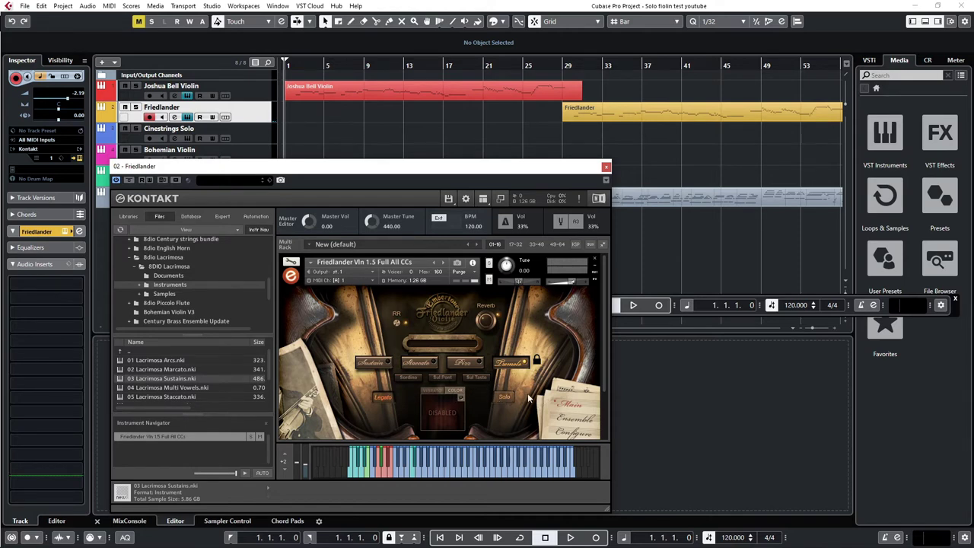
# Select the Sustain articulation and compare Solo with Ensemble mode, ending in Ensemble.
pyautogui.click(502, 396)
pyautogui.click(373, 364)
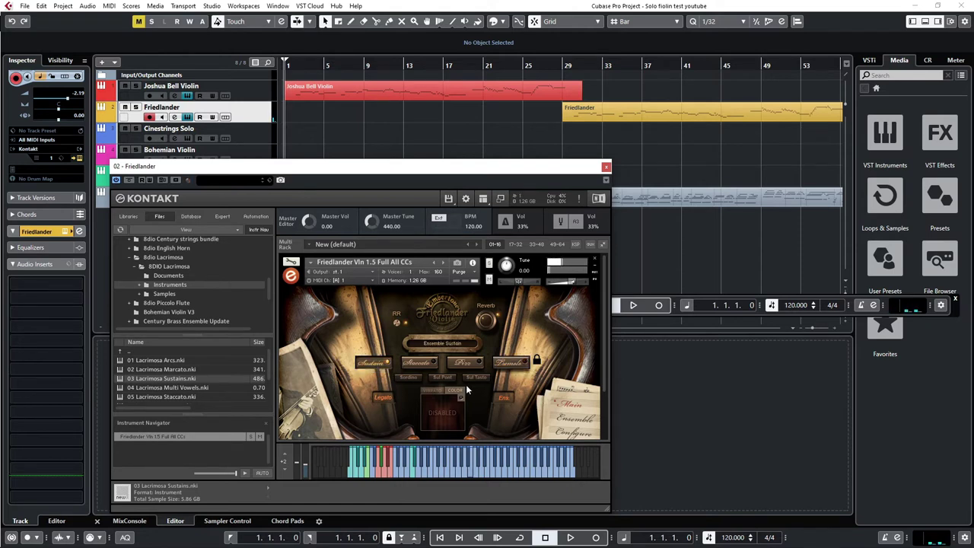
pyautogui.click(506, 396)
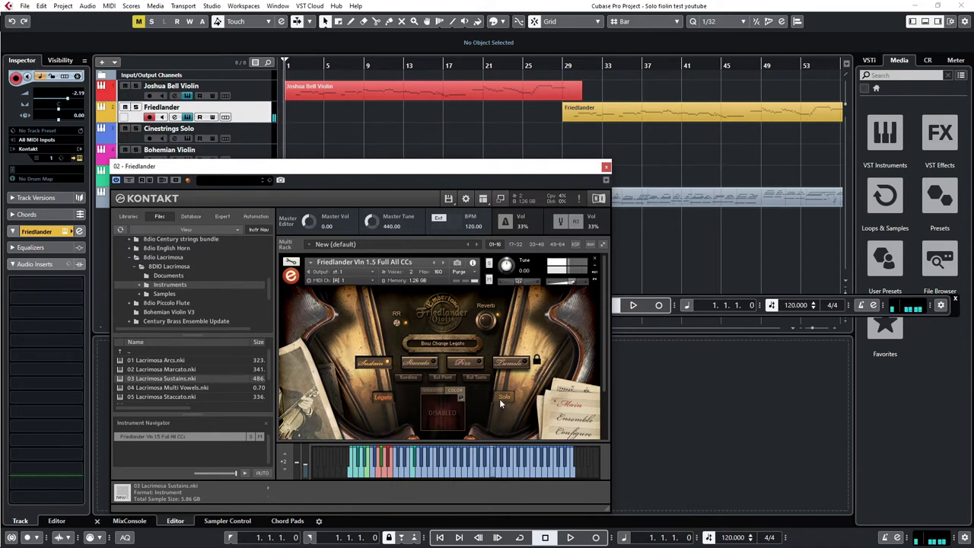
pyautogui.click(502, 400)
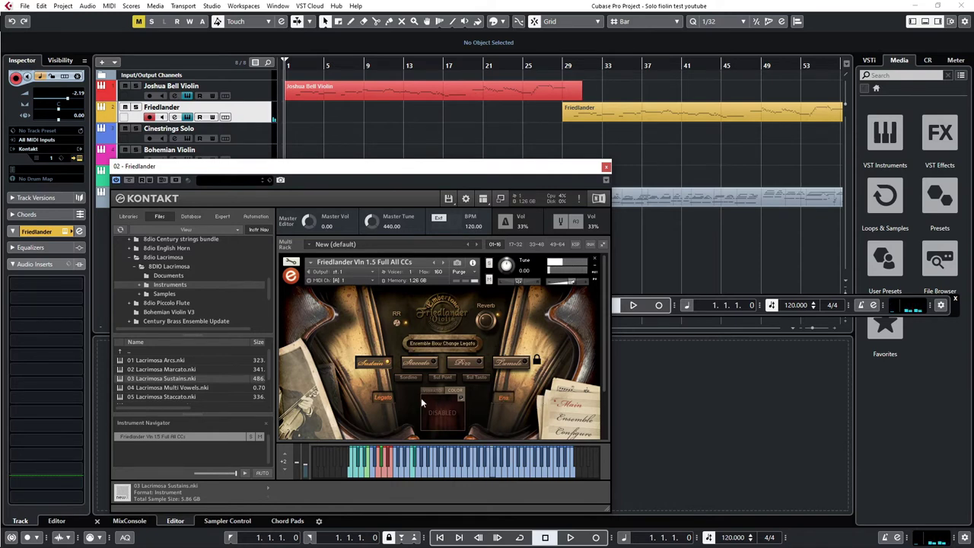
# On the Ensemble page, activate all eight violins and set Tightness to 148 ms and Intonation to 17 ct.
pyautogui.click(575, 418)
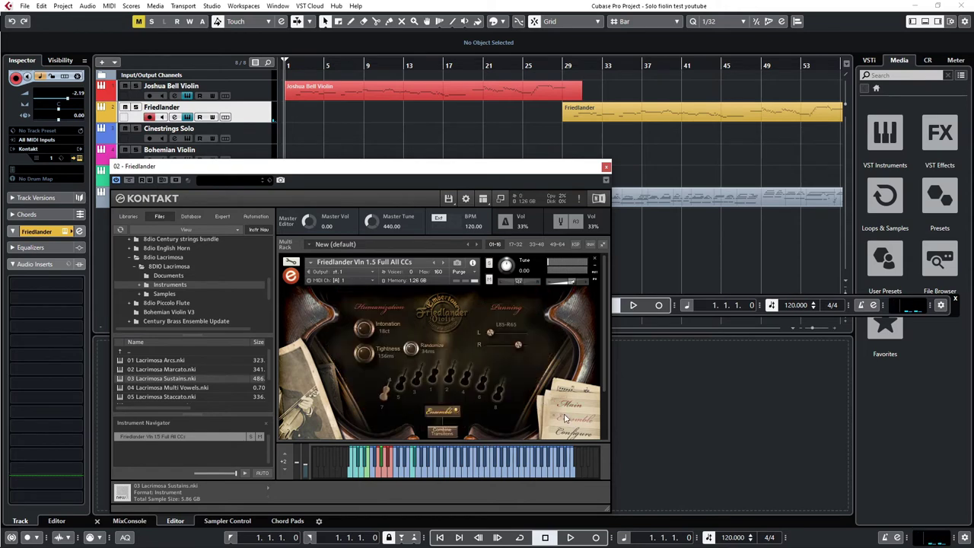
pyautogui.moveTo(403, 388); pyautogui.dragTo(499, 389)
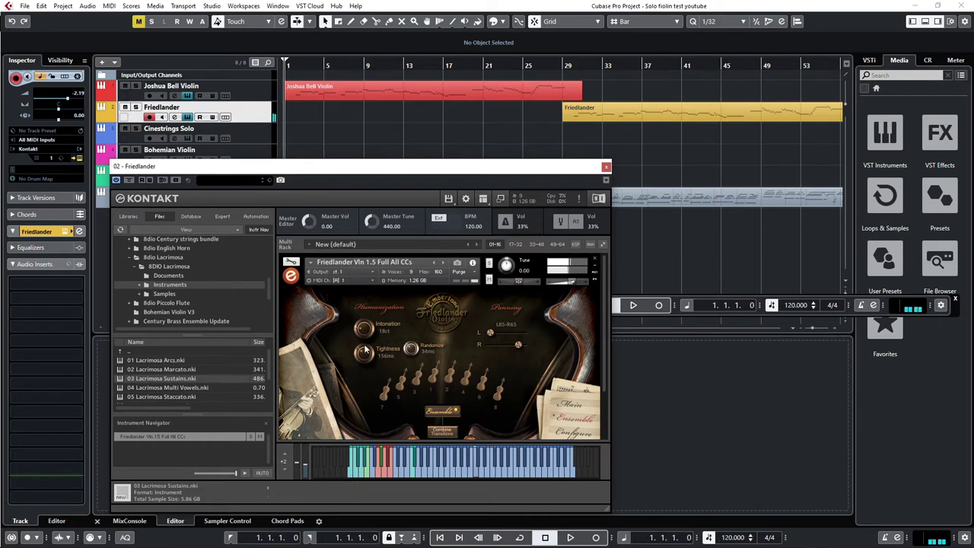
pyautogui.scroll(2, 363, 330)
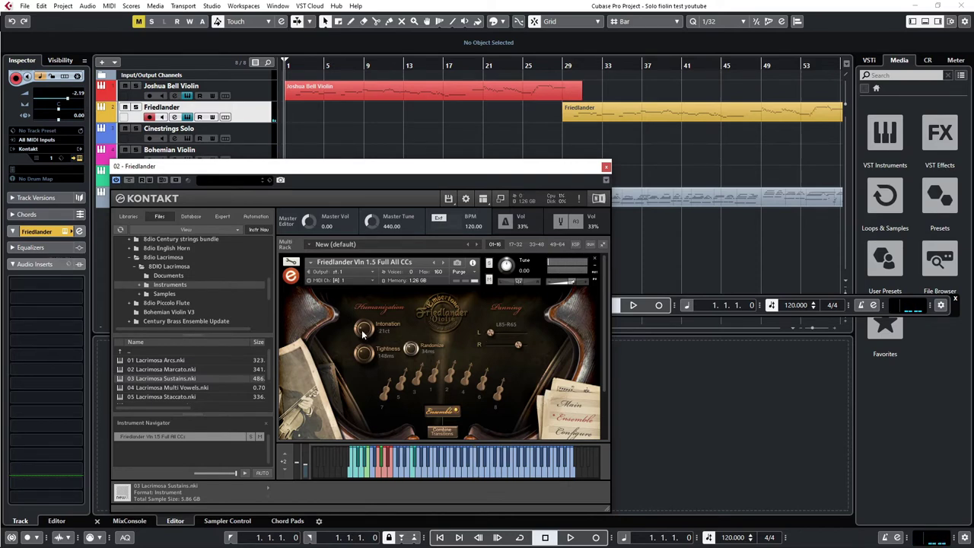
pyautogui.scroll(-3, 363, 331)
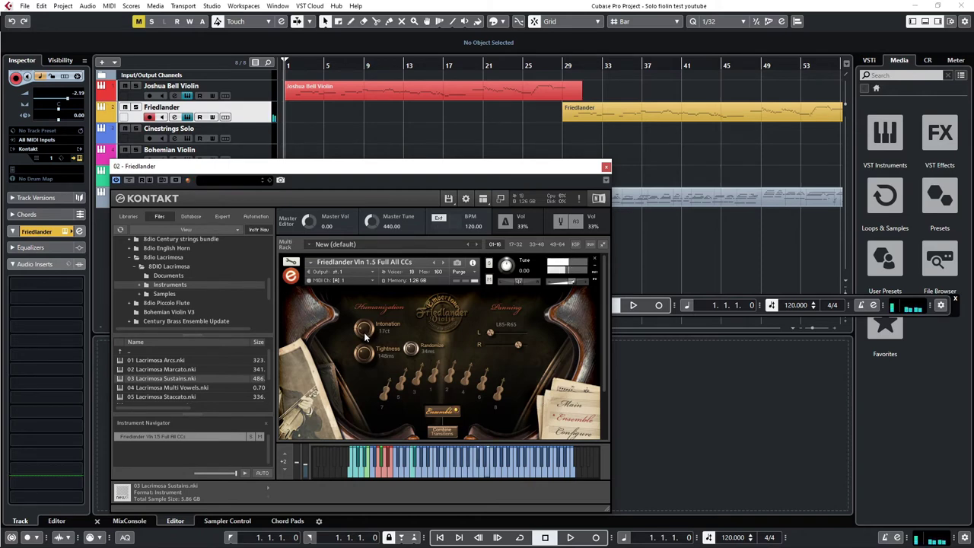
# Review the Configure page's speed, legato and dynamics settings, and go back to the Ensemble page.
pyautogui.scroll(-1, 516, 385)
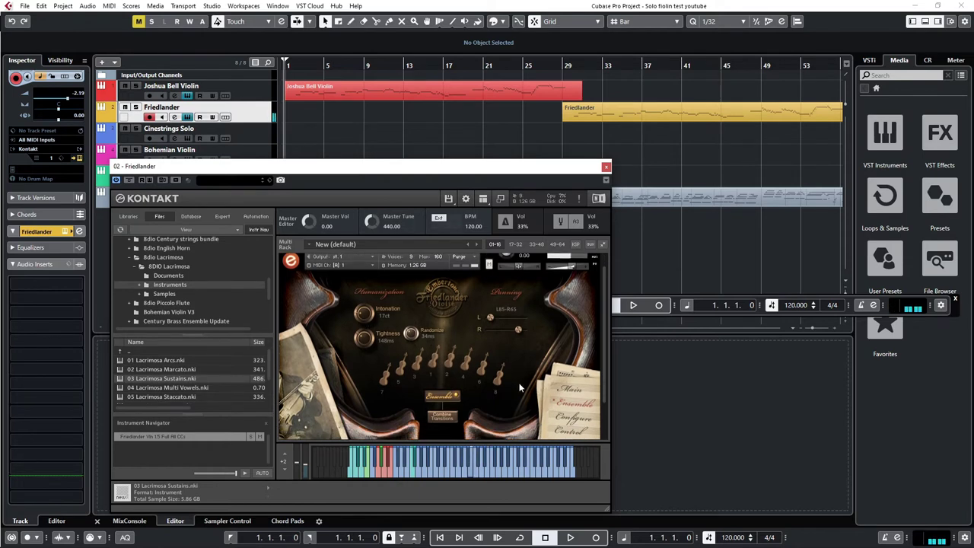
pyautogui.scroll(-1, 520, 388)
pyautogui.click(564, 409)
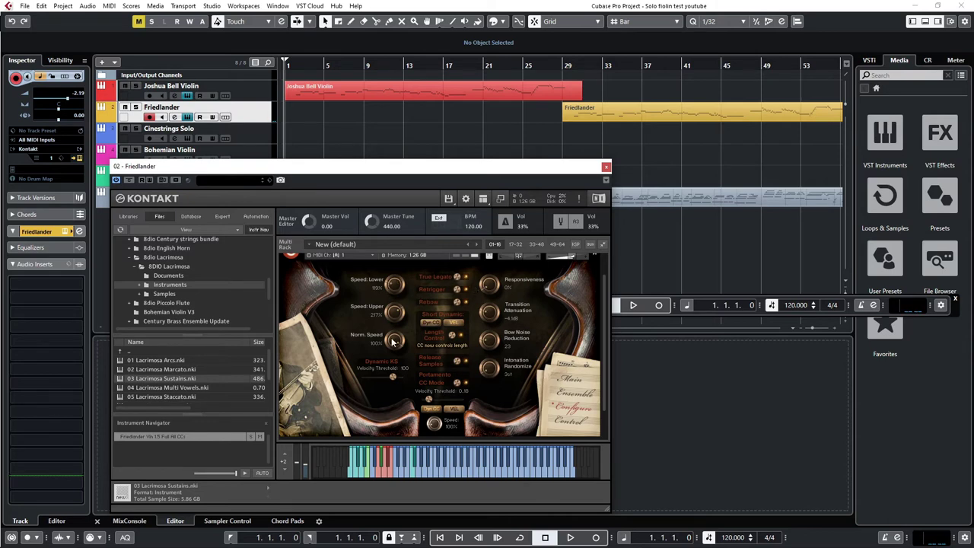
pyautogui.click(573, 397)
# Return to the Main page and set the vibrato style to Gentle.
pyautogui.click(575, 383)
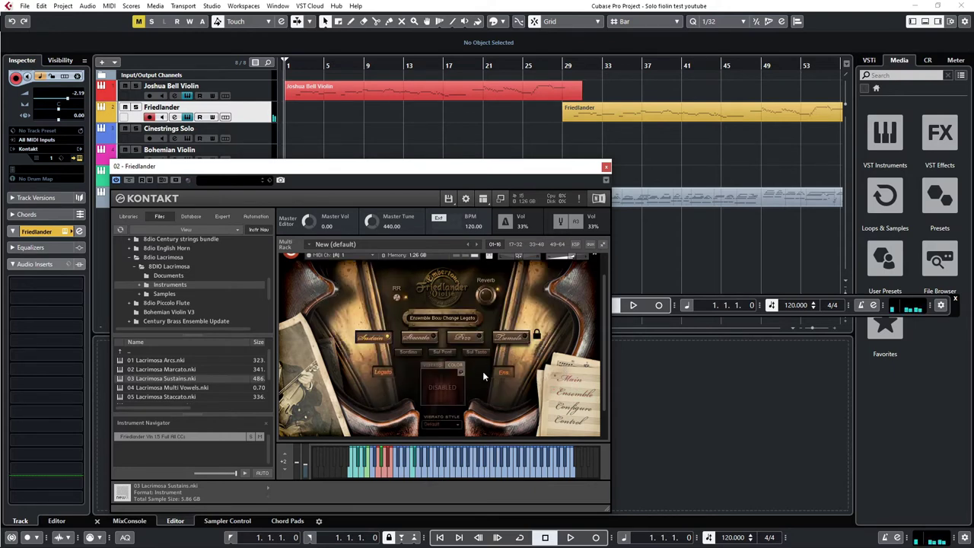
pyautogui.click(460, 426)
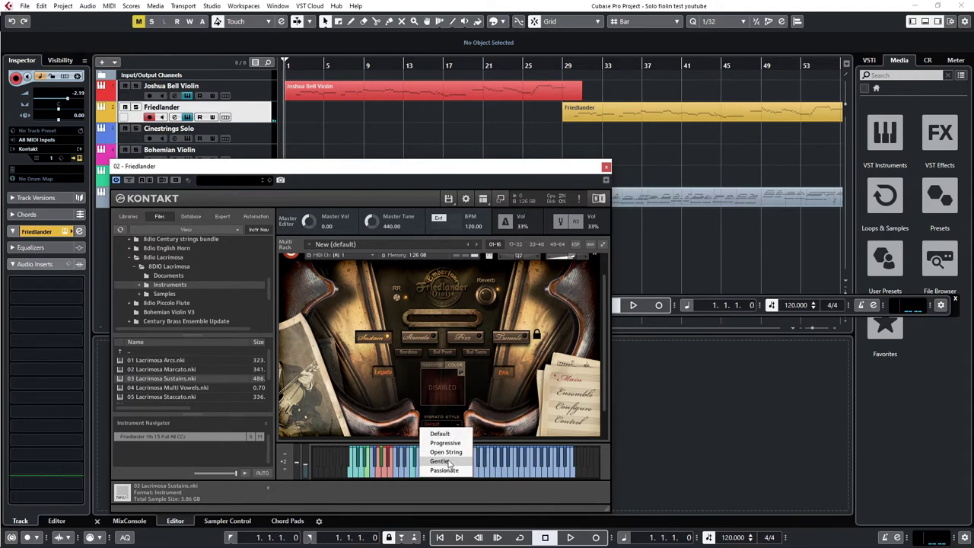
pyautogui.click(448, 461)
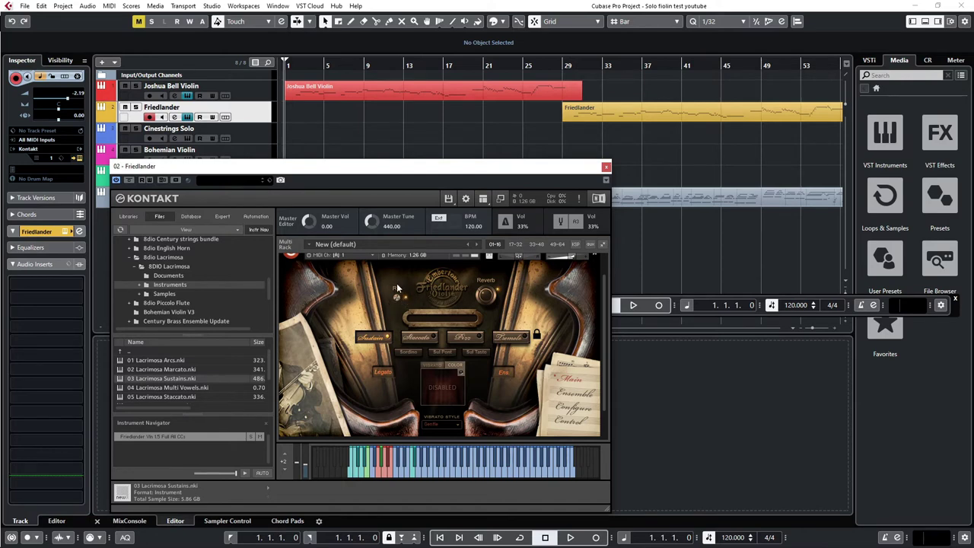
# Adjust the reverb mix to 66.4% dry and 33.6% wet, and look over the Main page controls.
pyautogui.scroll(1, 405, 316)
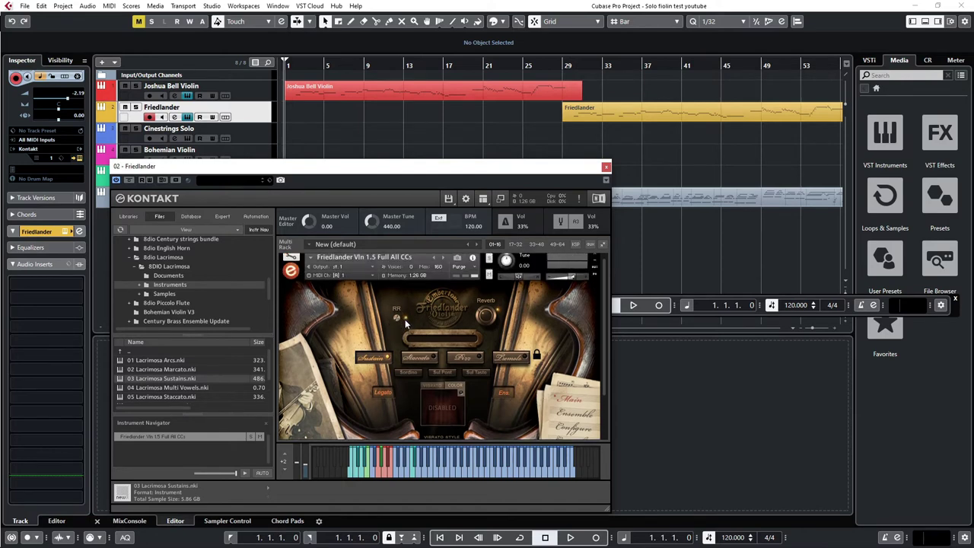
pyautogui.moveTo(485, 317)
pyautogui.scroll(2, 485, 318)
pyautogui.scroll(-3, 484, 317)
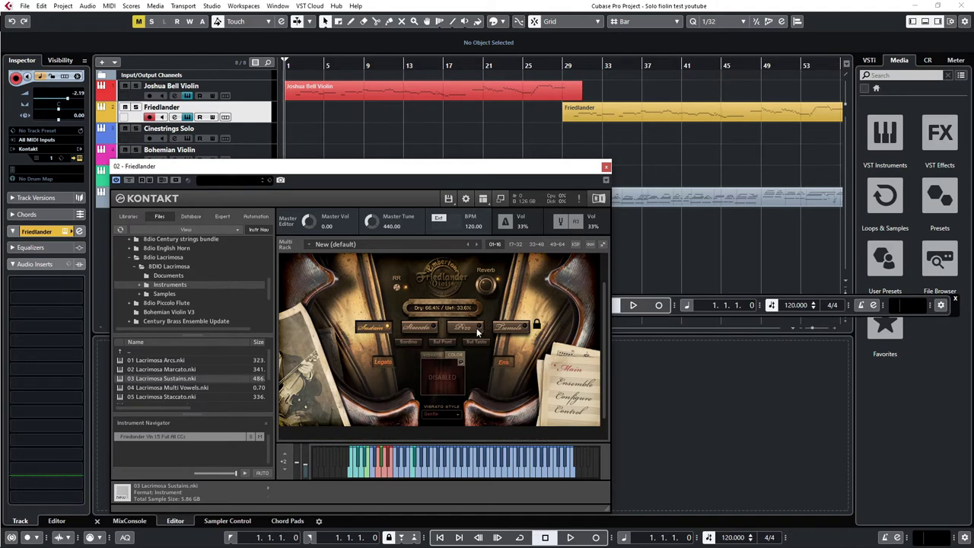
pyautogui.scroll(-2, 478, 331)
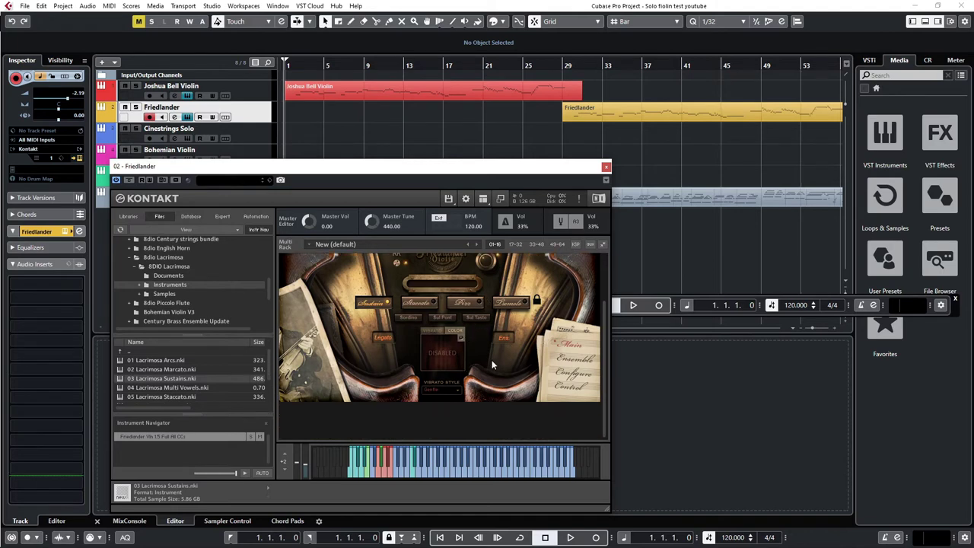
pyautogui.scroll(5, 493, 361)
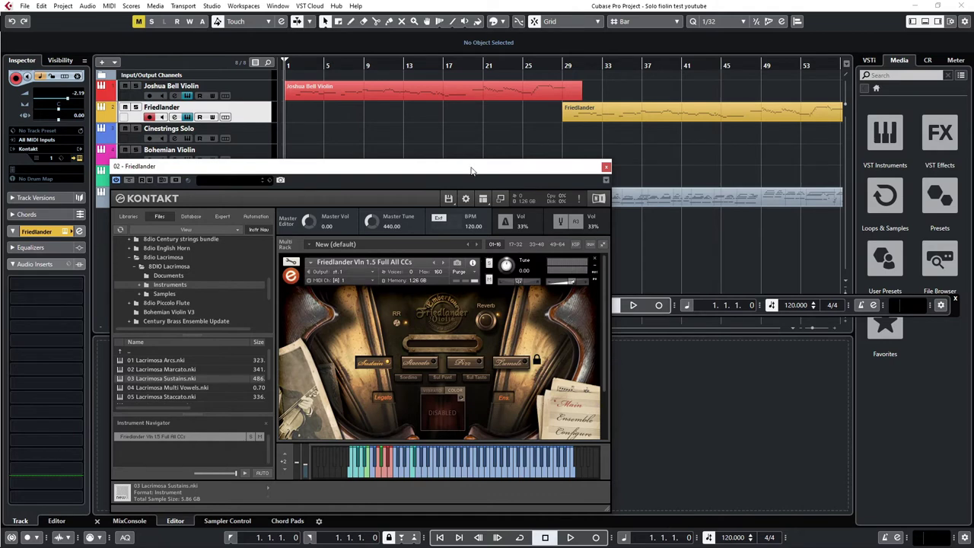
# Select the Cinestrings Solo track and move the Friedlander window off the project area.
pyautogui.moveTo(472, 167); pyautogui.dragTo(527, 283)
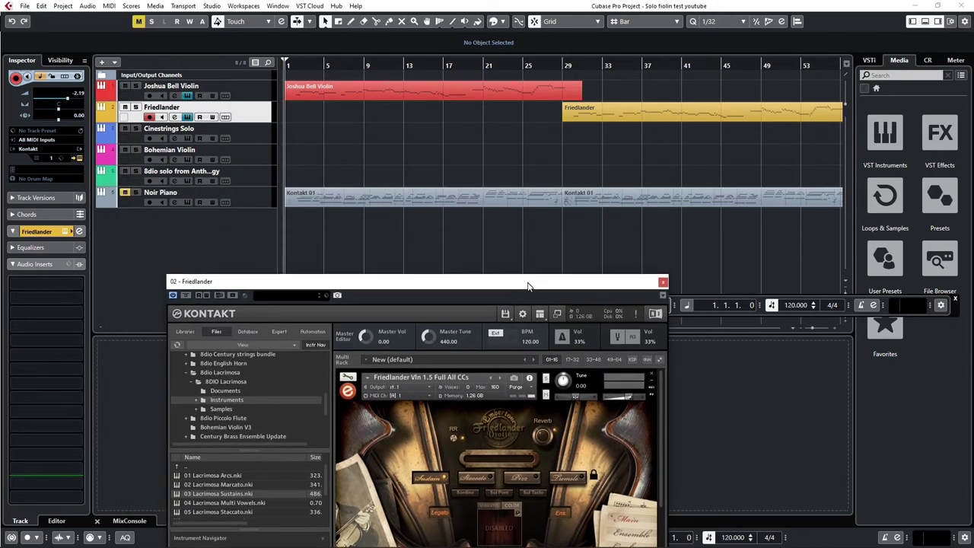
pyautogui.click(255, 132)
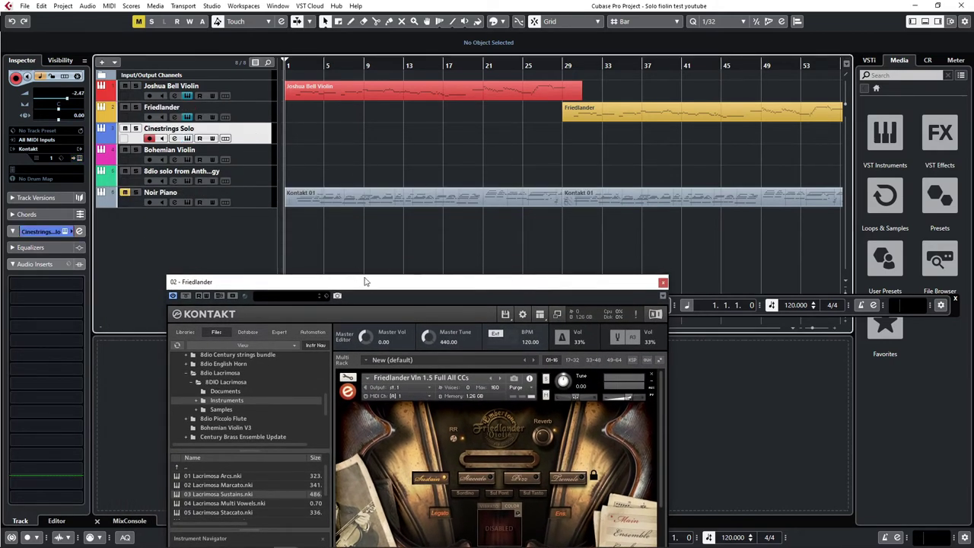
pyautogui.moveTo(363, 278); pyautogui.dragTo(0, 278)
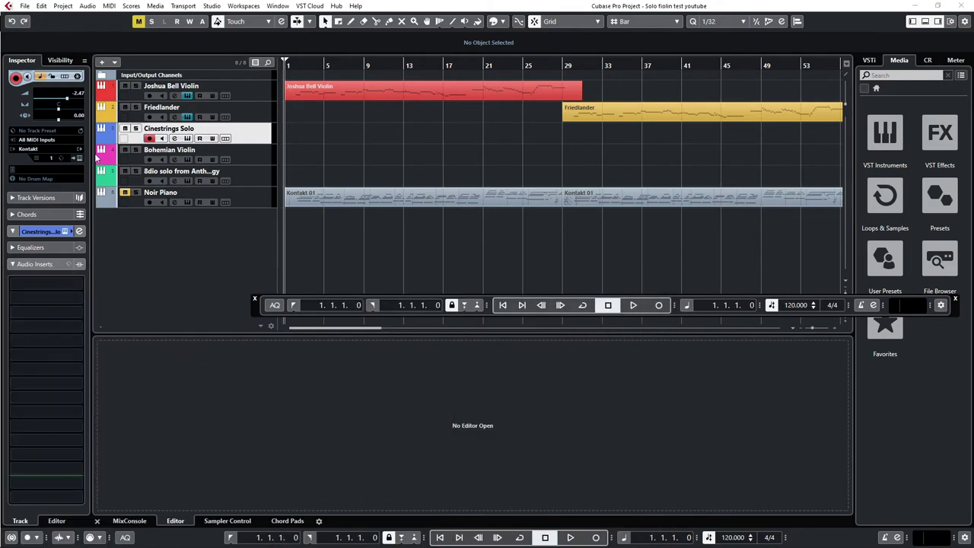
# Open the Cinestrings Solo instrument and review its Mapping, Mixer and Settings pages, including the legato speed and intensity controls.
pyautogui.click(79, 157)
pyautogui.moveTo(214, 151); pyautogui.dragTo(523, 184)
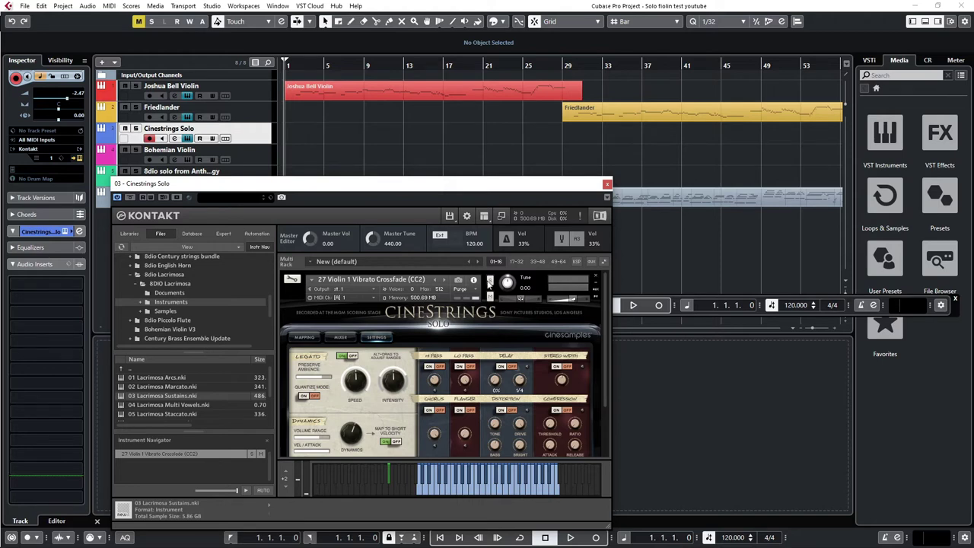
pyautogui.click(304, 337)
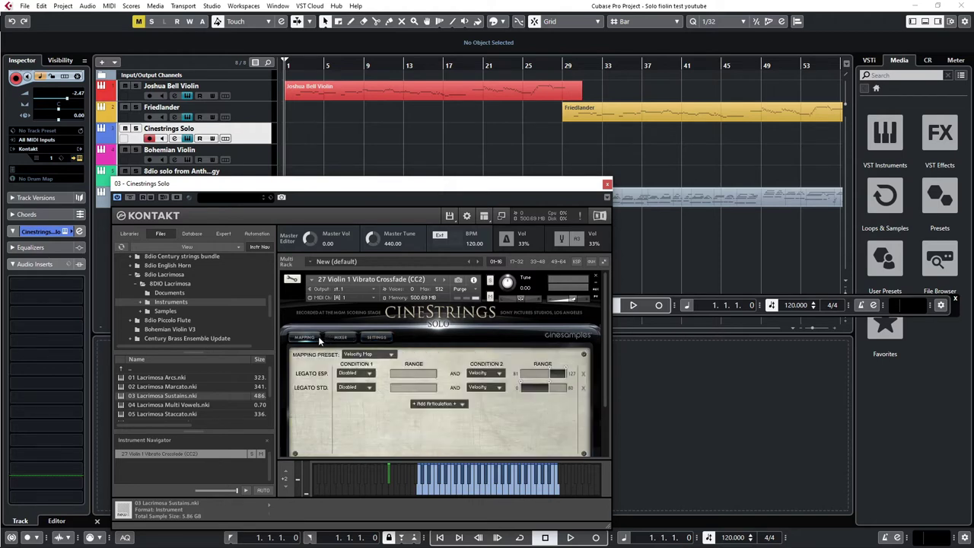
pyautogui.click(340, 337)
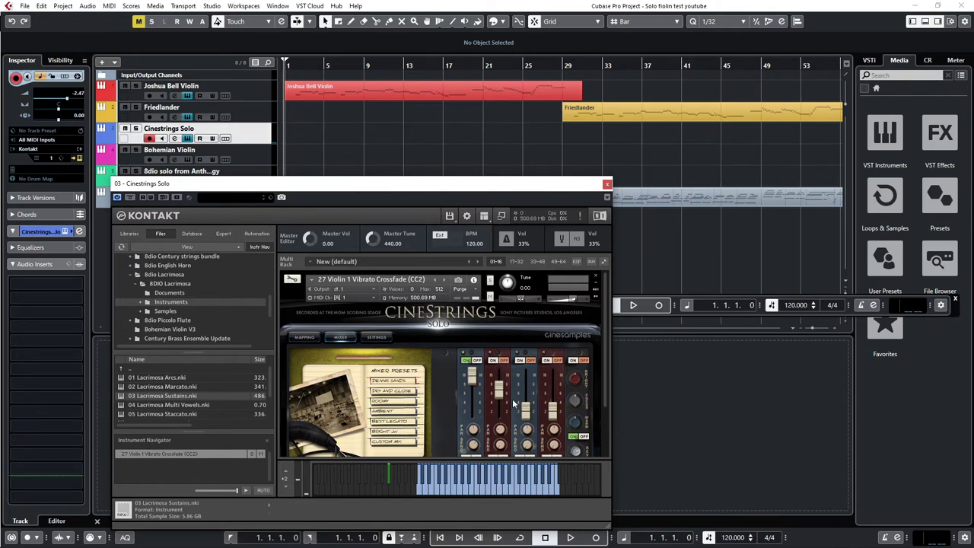
pyautogui.click(304, 339)
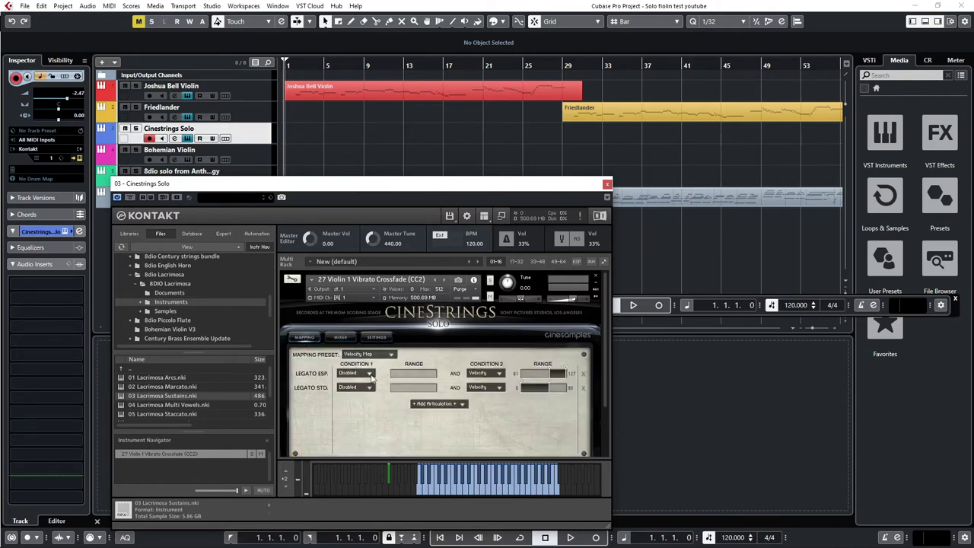
pyautogui.click(340, 336)
pyautogui.click(375, 338)
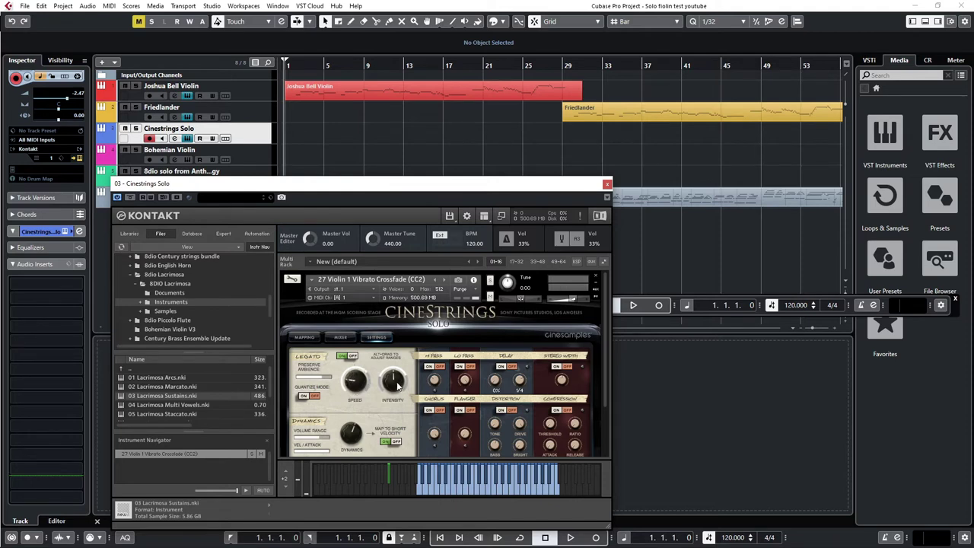
pyautogui.moveTo(398, 386)
pyautogui.mouseDown()
pyautogui.moveTo(395, 405)
pyautogui.moveTo(396, 367)
pyautogui.moveTo(393, 379)
pyautogui.mouseUp()
# Shift the Cinestrings Solo window lower and examine the whole Mapping page, down to the accent overlay and legato options.
pyautogui.moveTo(364, 184); pyautogui.dragTo(386, 227)
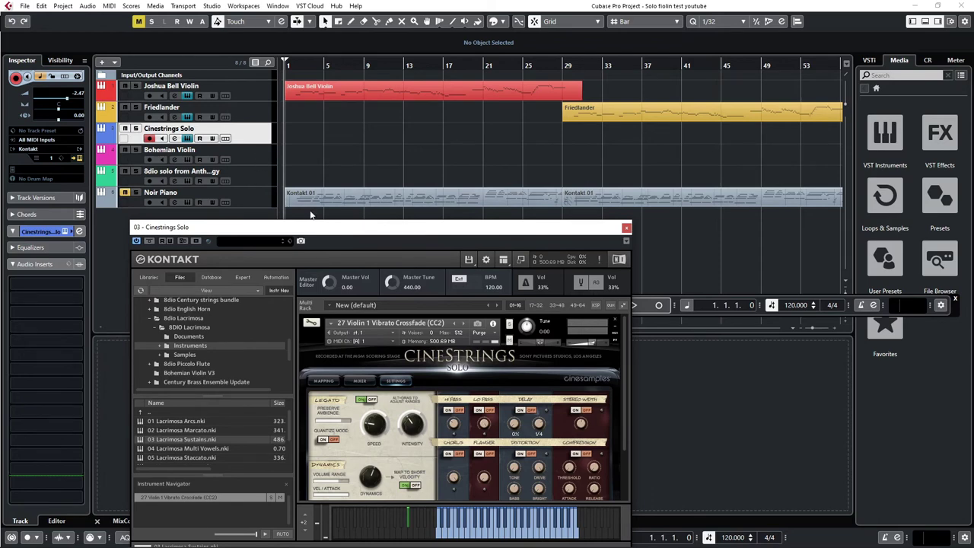
pyautogui.moveTo(322, 229); pyautogui.dragTo(309, 207)
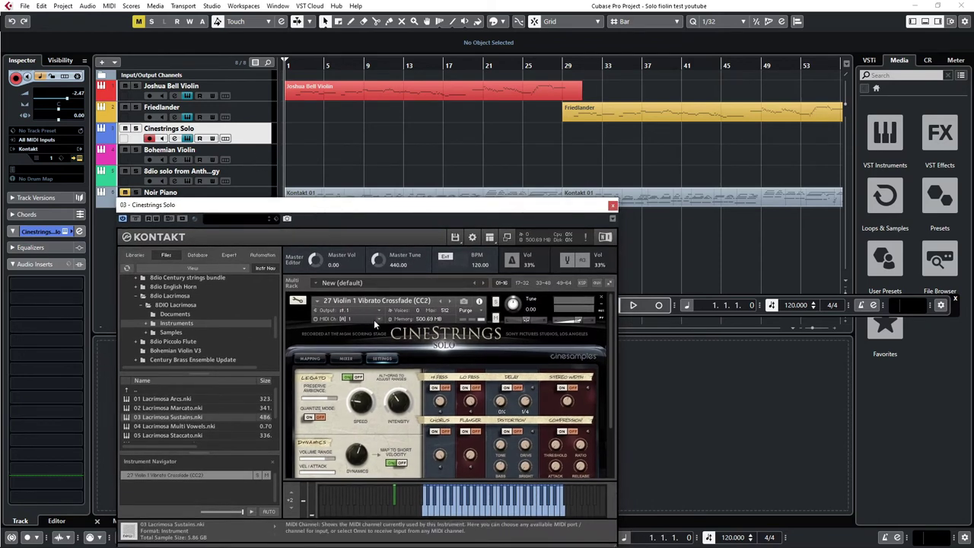
pyautogui.click(309, 358)
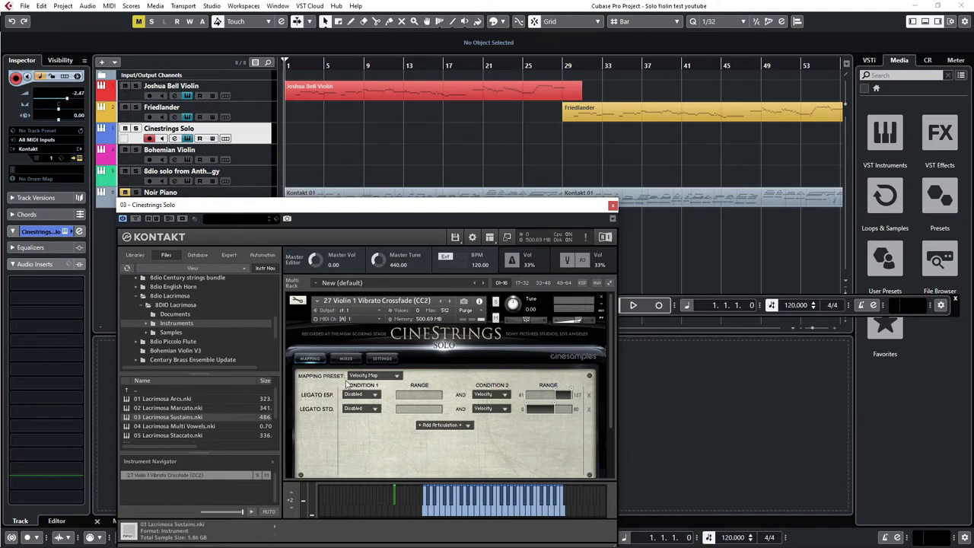
pyautogui.scroll(-2, 512, 400)
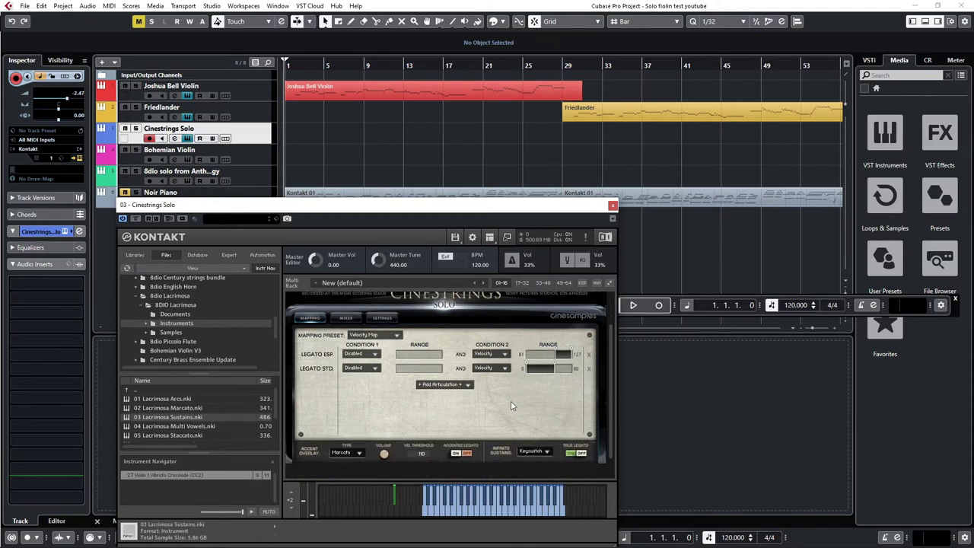
pyautogui.scroll(2, 512, 406)
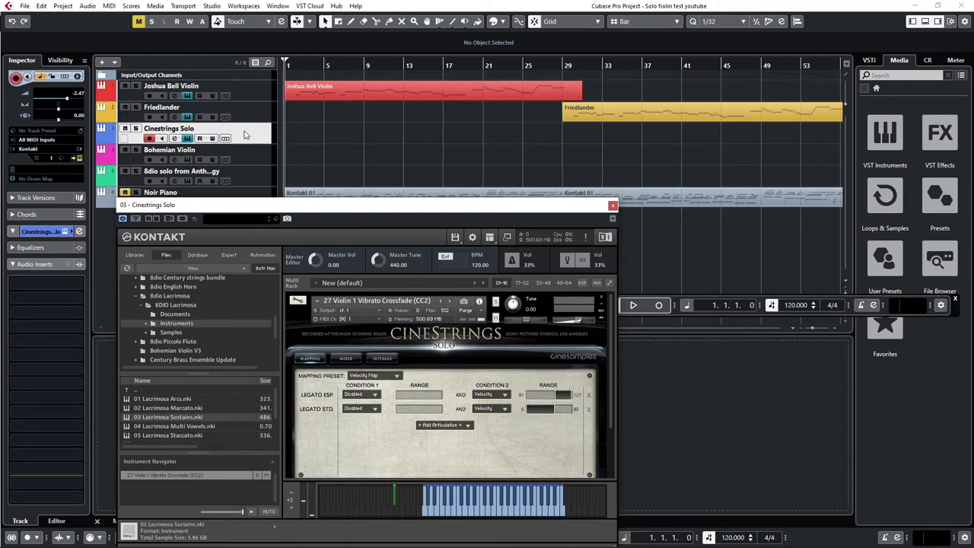
# Select the Bohemian Violin track, open its instrument and position the window in front of Cinestrings Solo.
pyautogui.click(246, 156)
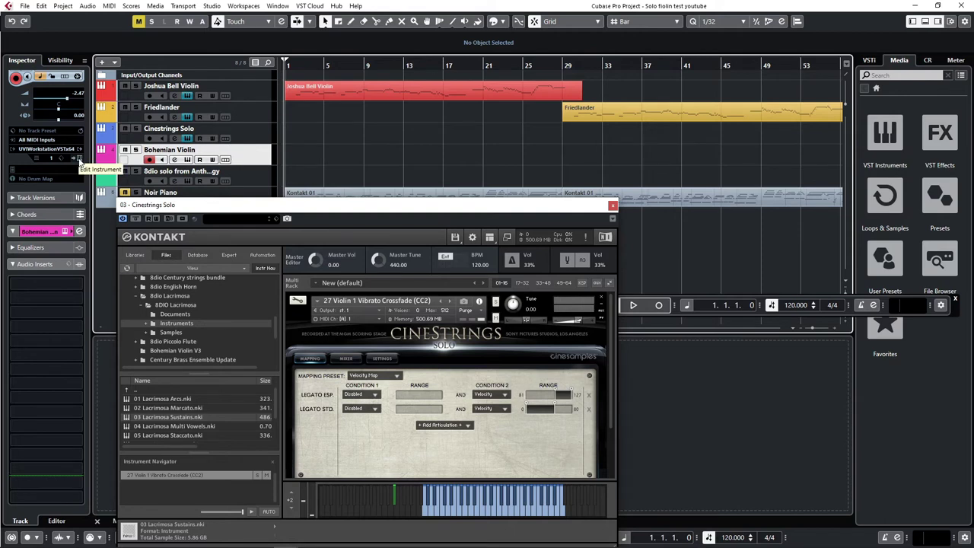
pyautogui.click(79, 158)
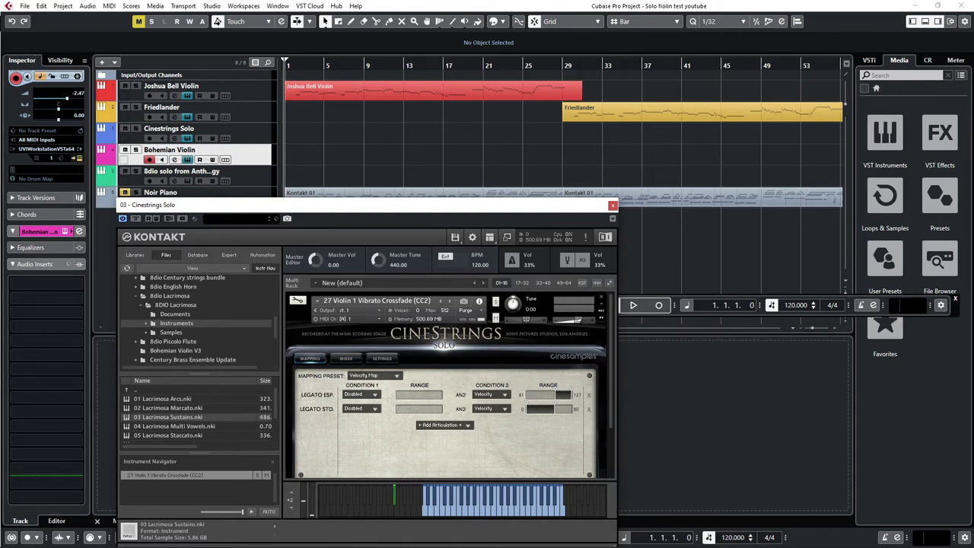
pyautogui.moveTo(100, 137); pyautogui.dragTo(385, 171)
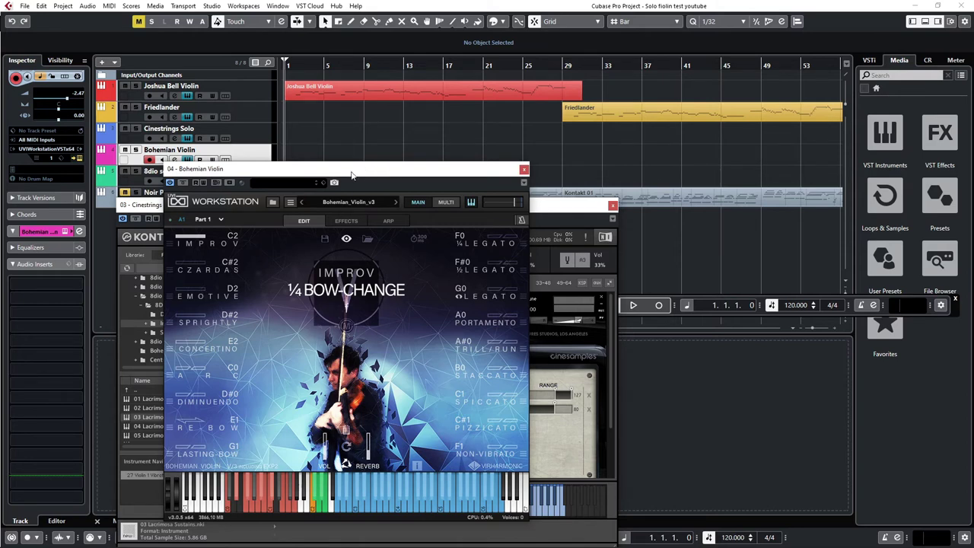
pyautogui.moveTo(350, 170); pyautogui.dragTo(333, 178)
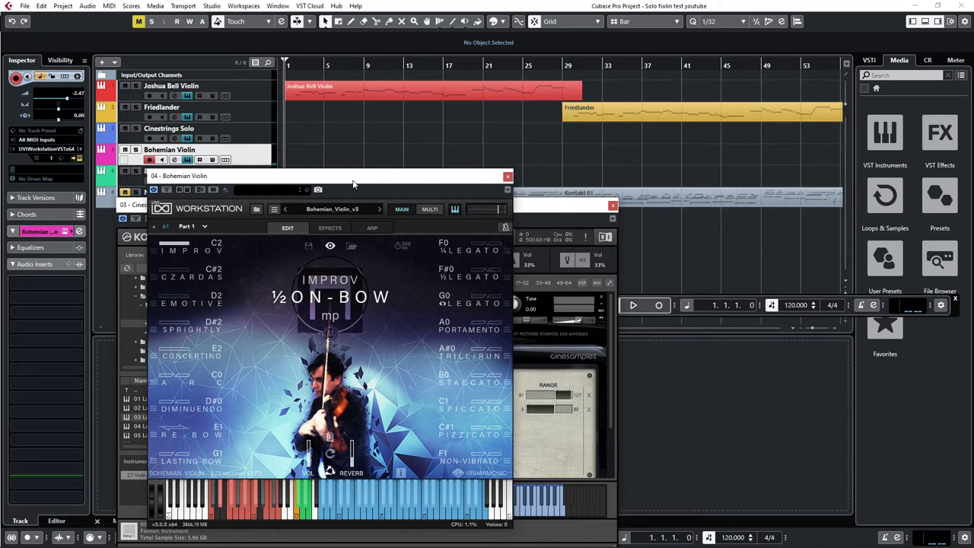
pyautogui.moveTo(348, 179)
pyautogui.mouseDown()
pyautogui.moveTo(348, 166)
pyautogui.moveTo(366, 170)
pyautogui.mouseUp()
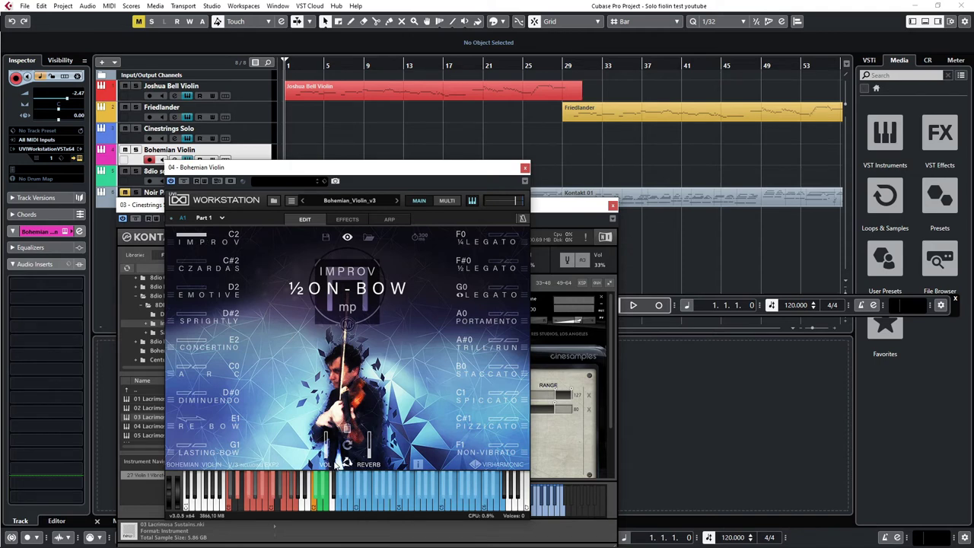
# Switch the Bohemian Violin through the Concertino, Emotive and Improv styles with keyswitches, and adjust its reverb to about 45%.
pyautogui.click(319, 490)
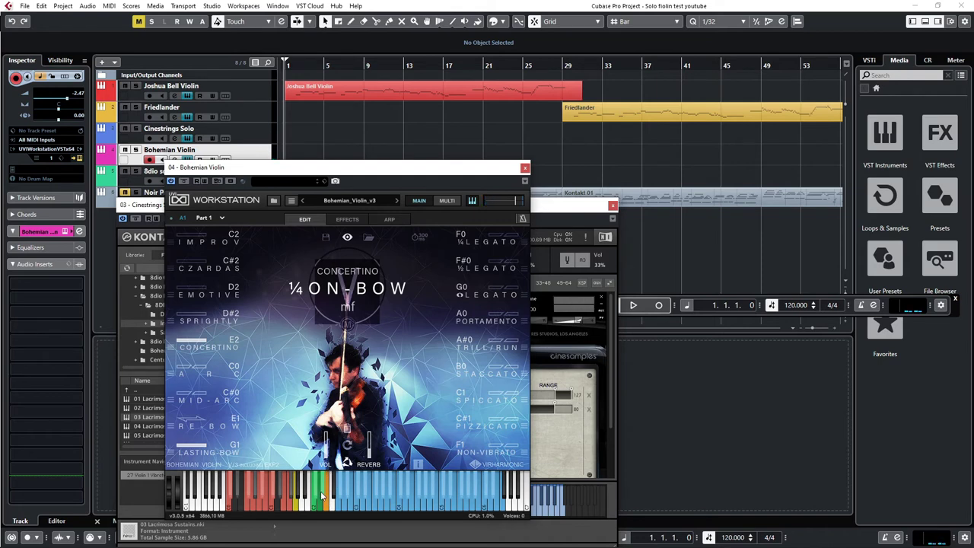
pyautogui.click(321, 496)
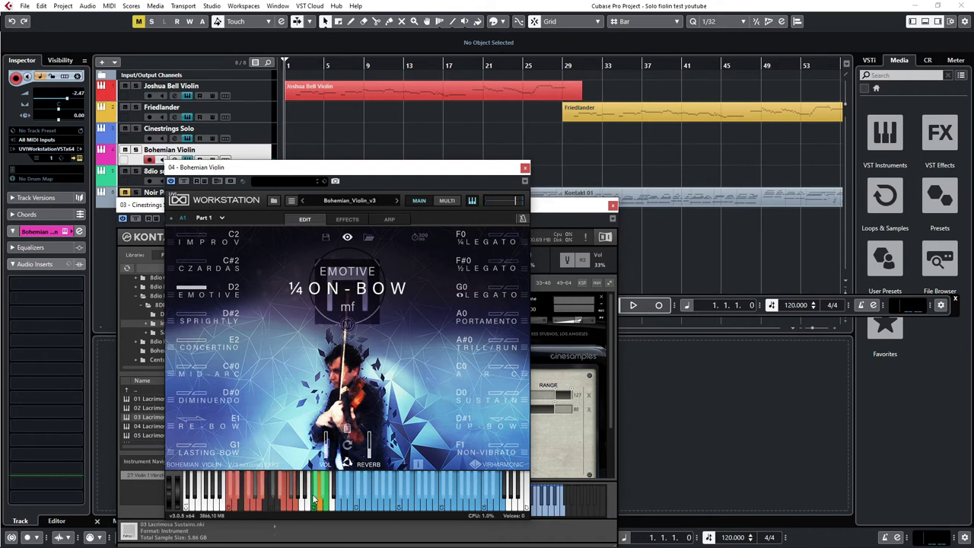
pyautogui.click(317, 503)
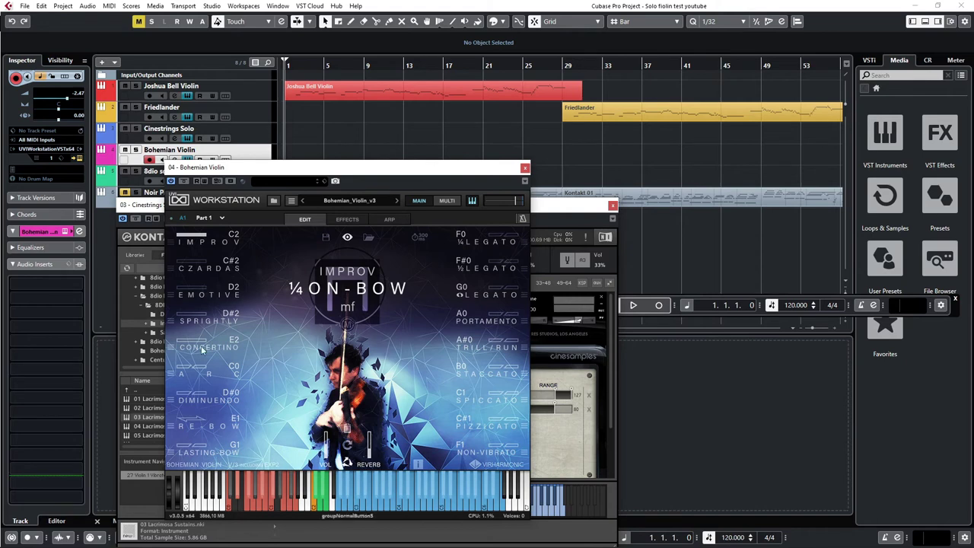
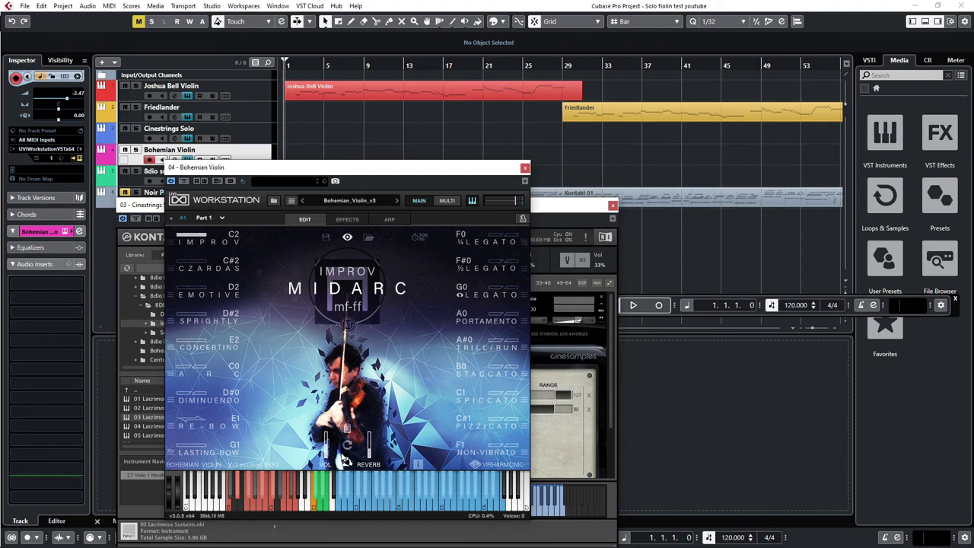
pyautogui.moveTo(369, 455)
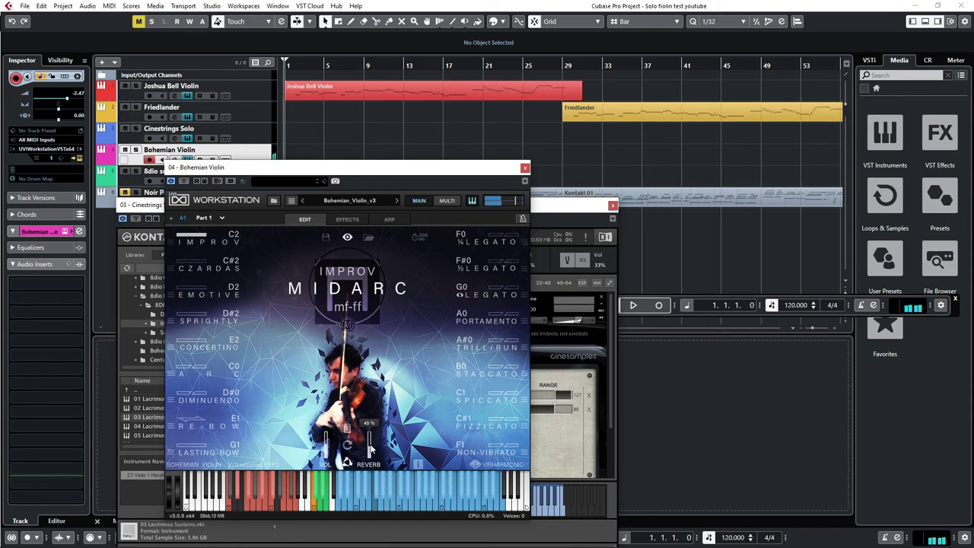
pyautogui.moveTo(370, 452)
pyautogui.mouseDown()
pyautogui.moveTo(371, 441)
pyautogui.moveTo(370, 450)
pyautogui.mouseUp()
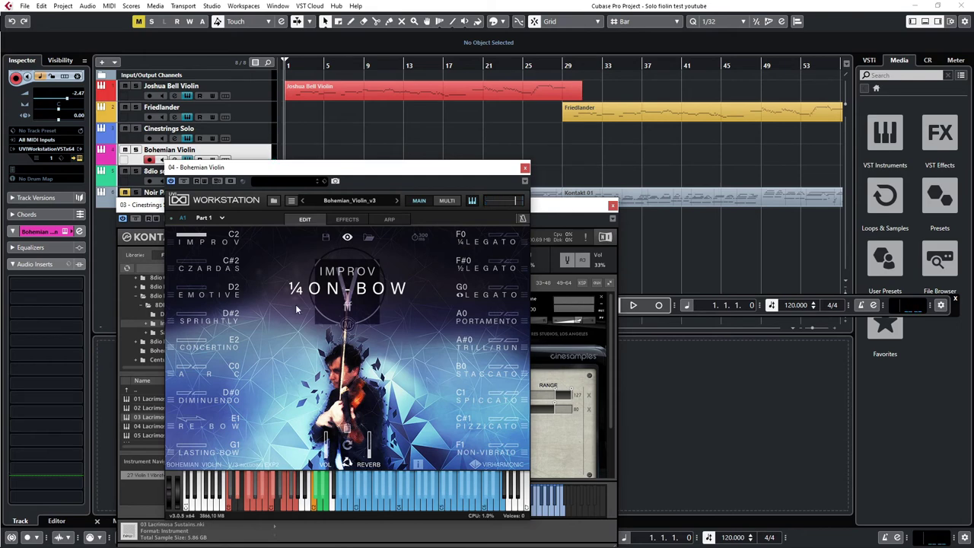
# Move the Bohemian Violin and Cinestrings Solo windows down so the whole track list is uncovered.
pyautogui.moveTo(349, 170); pyautogui.dragTo(444, 202)
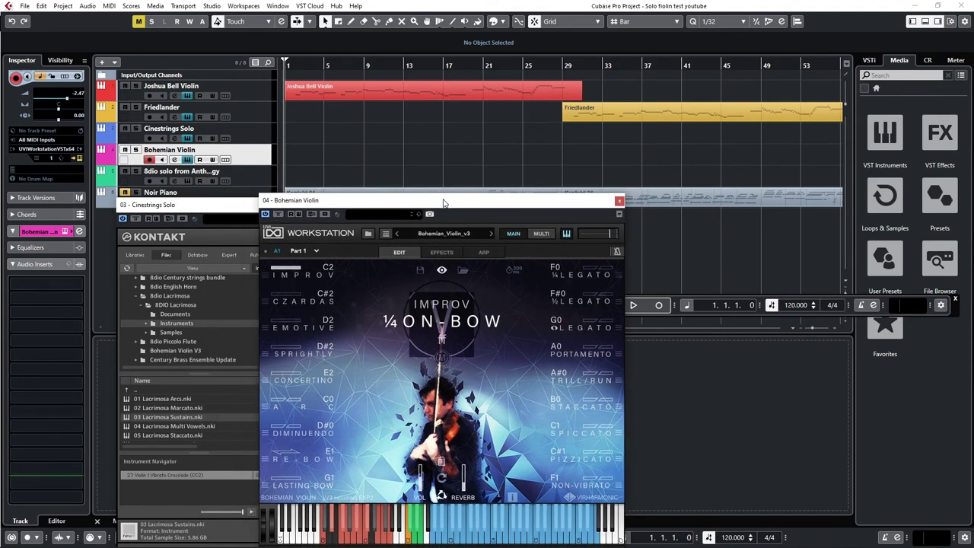
pyautogui.moveTo(445, 202); pyautogui.dragTo(350, 161)
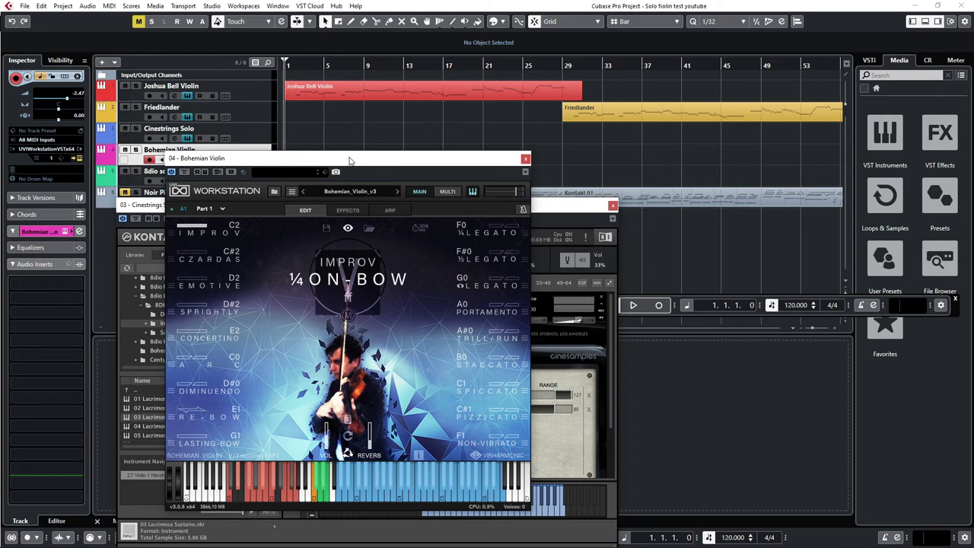
pyautogui.moveTo(350, 161); pyautogui.dragTo(355, 219)
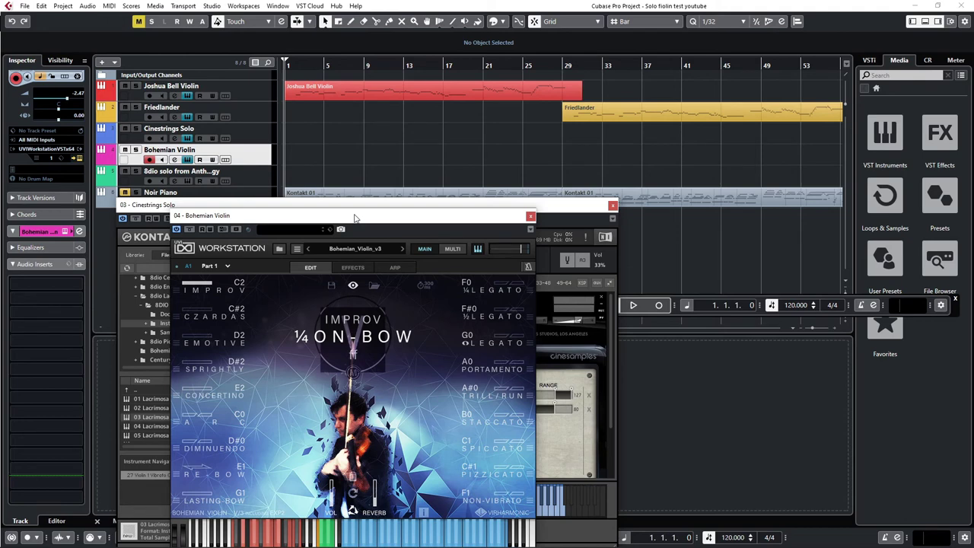
pyautogui.moveTo(354, 219); pyautogui.dragTo(340, 273)
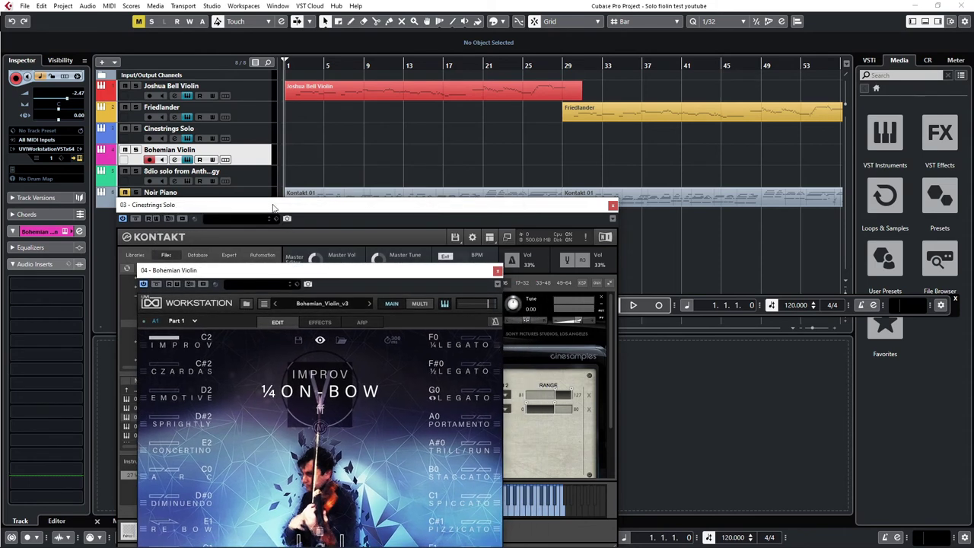
pyautogui.click(302, 227)
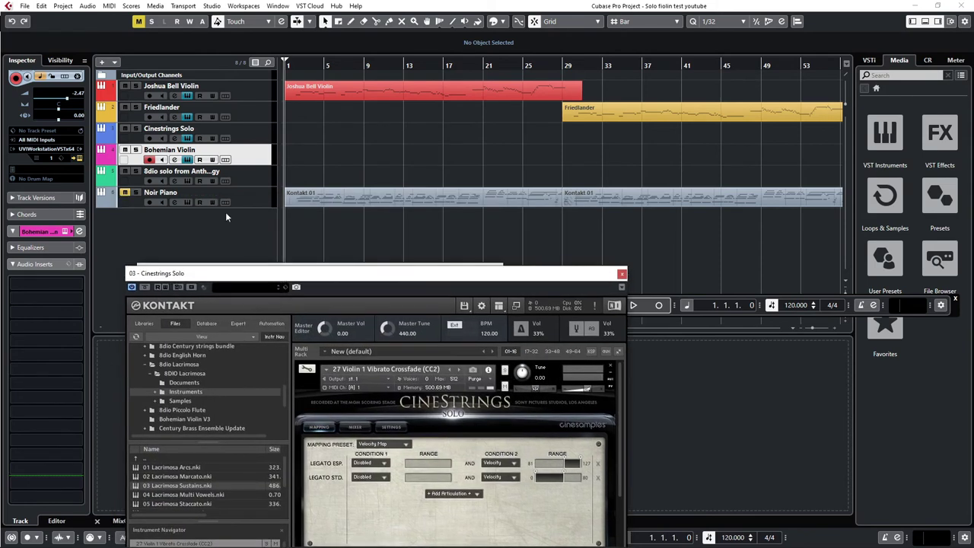
# Select the 8dio solo from Anthology track, open its instrument and move the window clear of the Inspector.
pyautogui.click(252, 175)
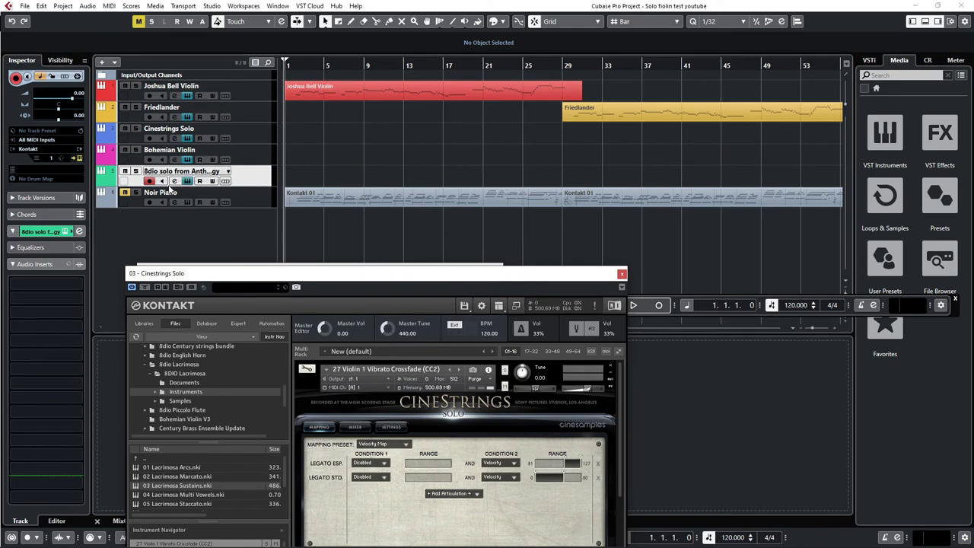
pyautogui.click(79, 231)
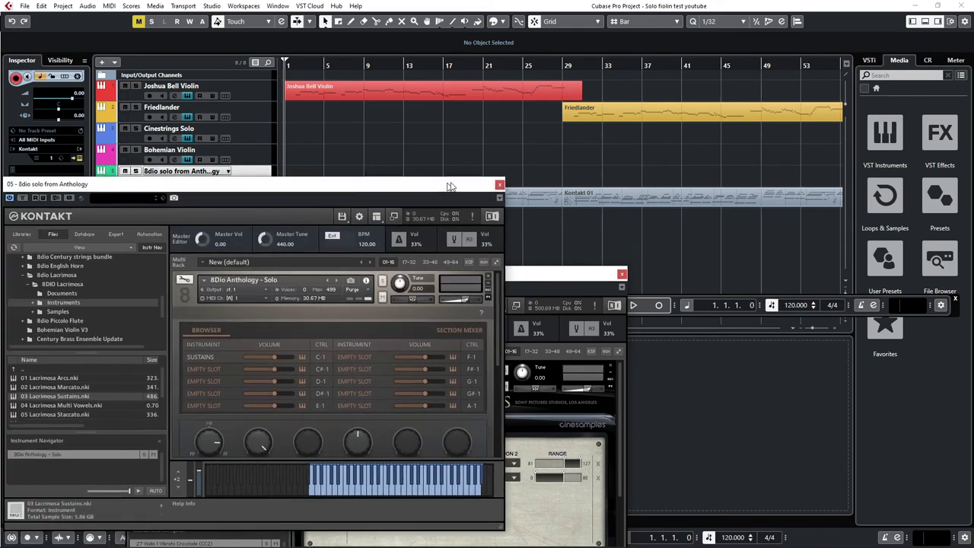
pyautogui.moveTo(441, 185); pyautogui.dragTo(528, 203)
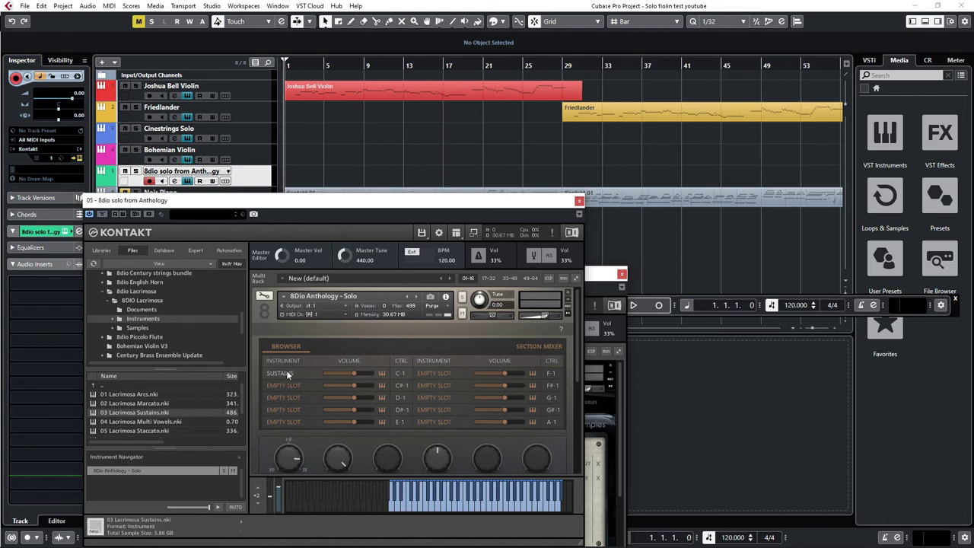
# Review the 8Dio Anthology Solo's Section Mixer and Browser pages and its dynamics, expression, vibrato and microphone controls.
pyautogui.click(540, 347)
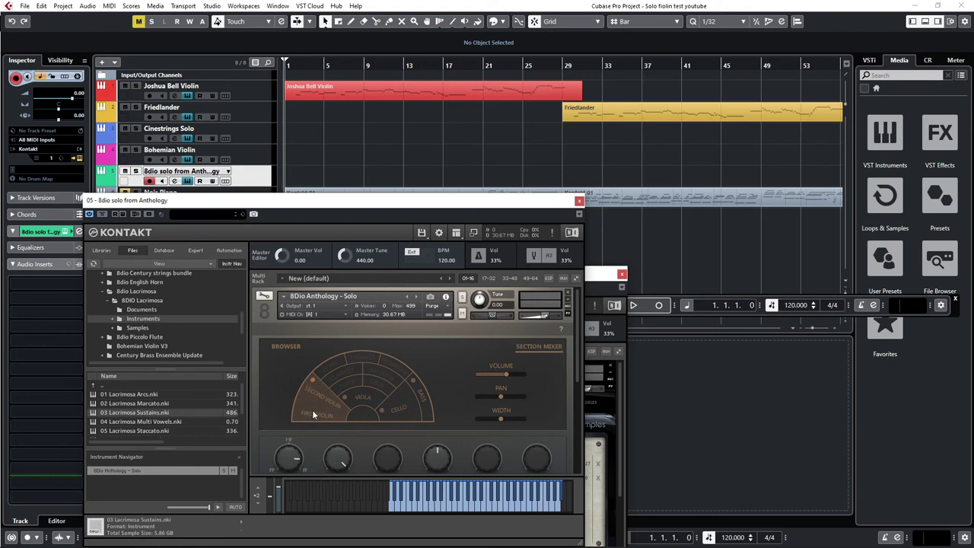
pyautogui.click(292, 347)
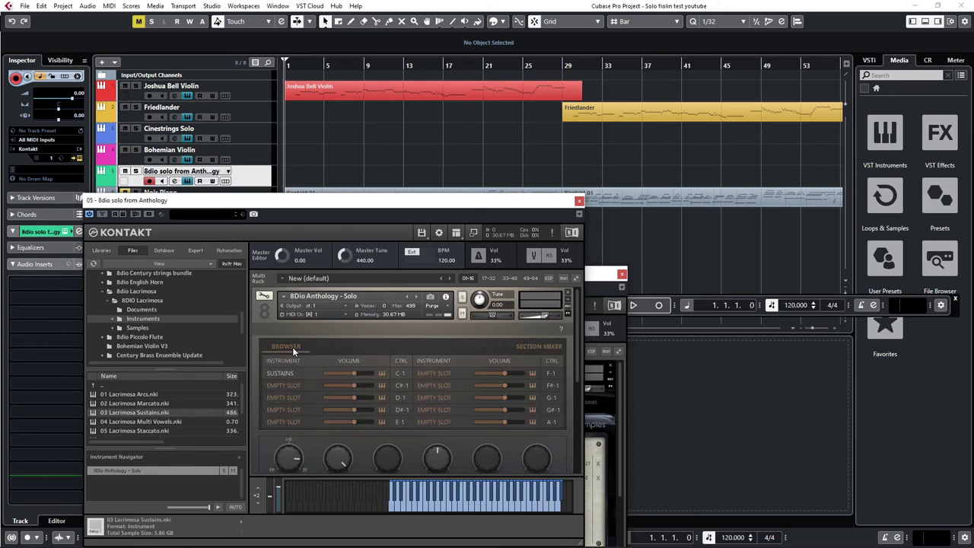
pyautogui.moveTo(454, 205); pyautogui.dragTo(465, 231)
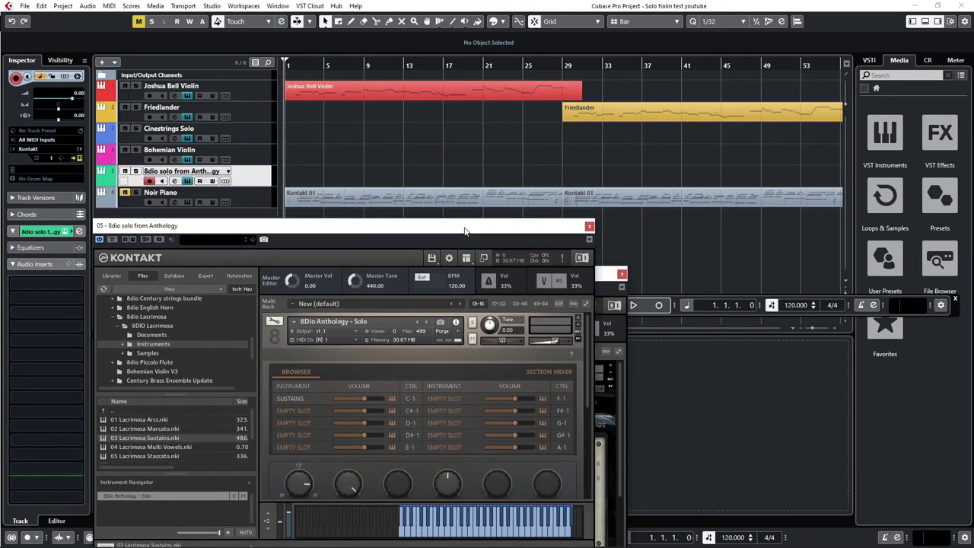
pyautogui.scroll(-2, 401, 387)
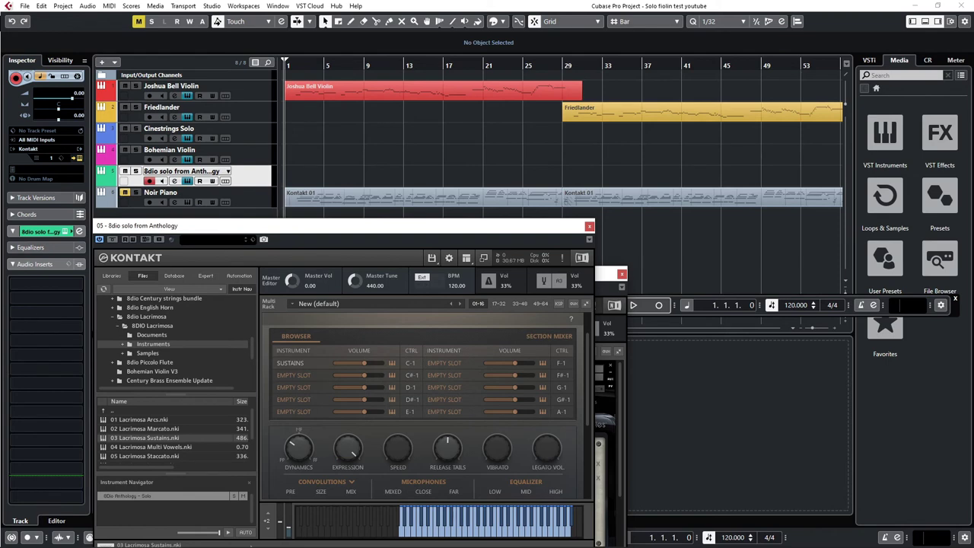
# Move the 8dio instrument window below the track list and unmute the Noir Piano track.
pyautogui.moveTo(286, 227); pyautogui.dragTo(332, 293)
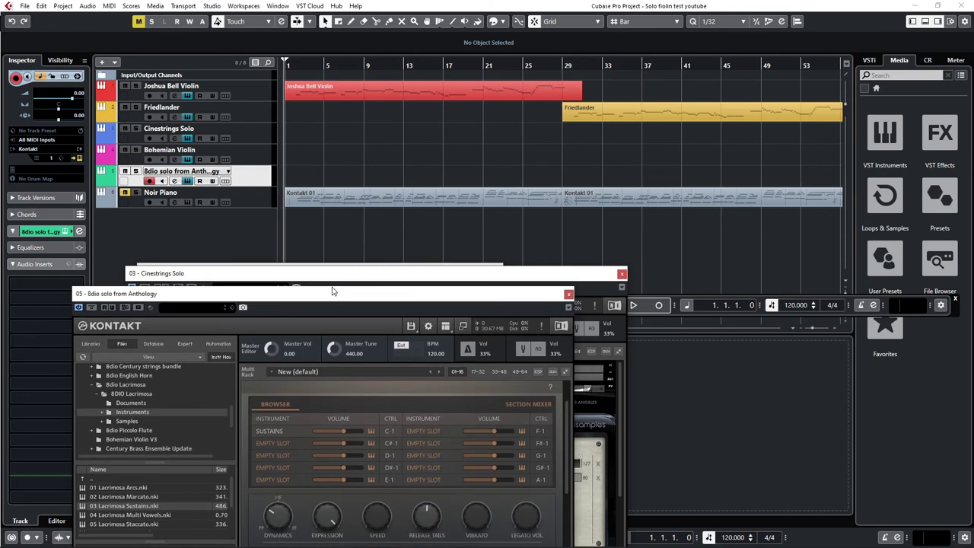
pyautogui.click(126, 193)
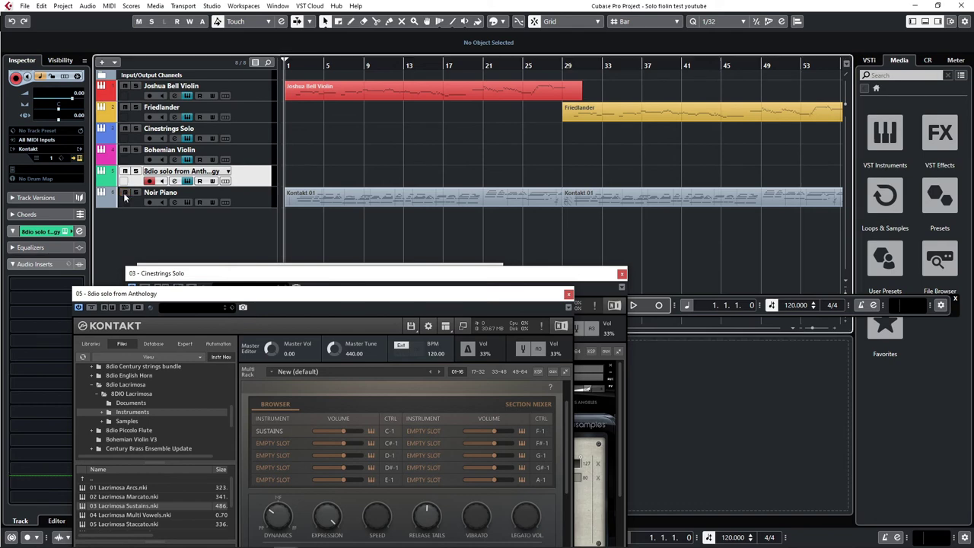
# Select the Noir Piano track, then enable the stereo output's EW Spaces II insert in the MixConsole and open its window.
pyautogui.click(251, 198)
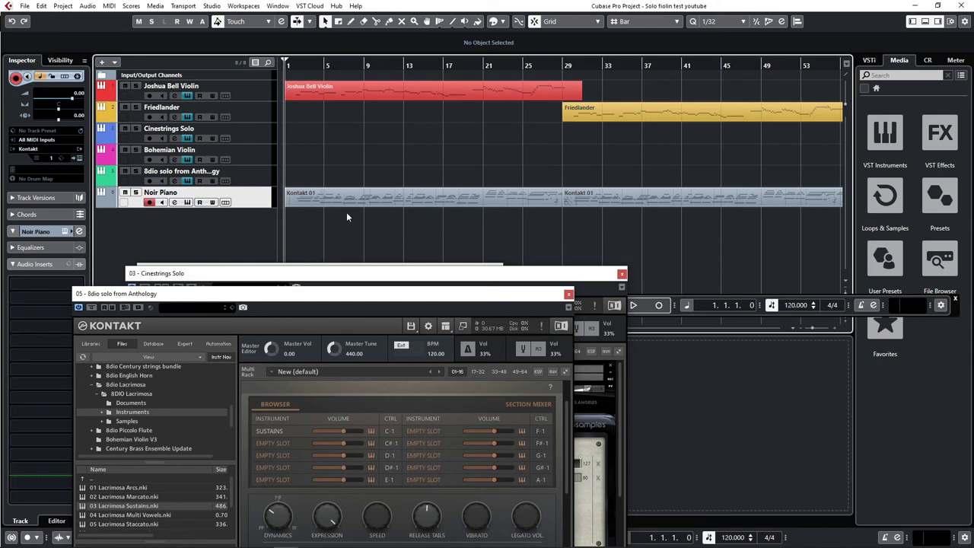
pyautogui.press('F3')
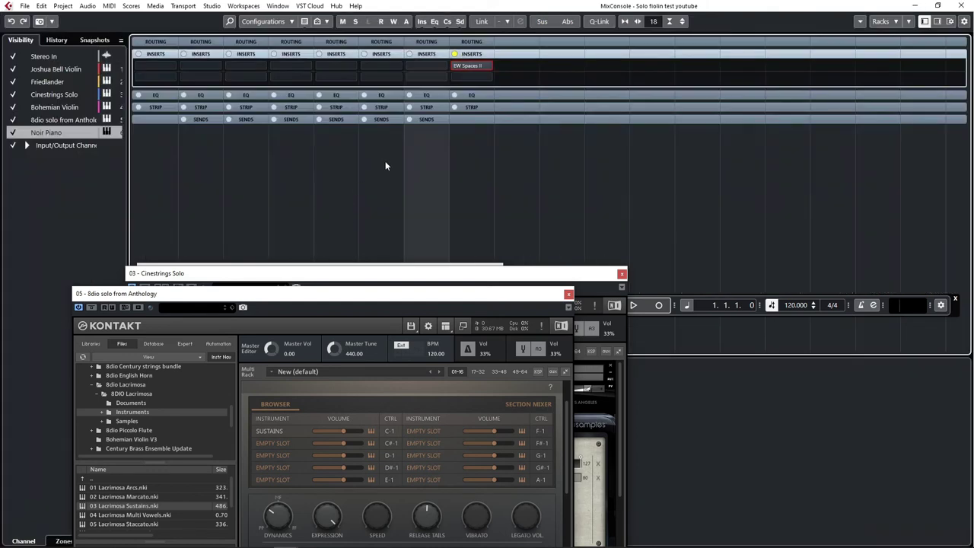
pyautogui.click(455, 66)
pyautogui.click(472, 66)
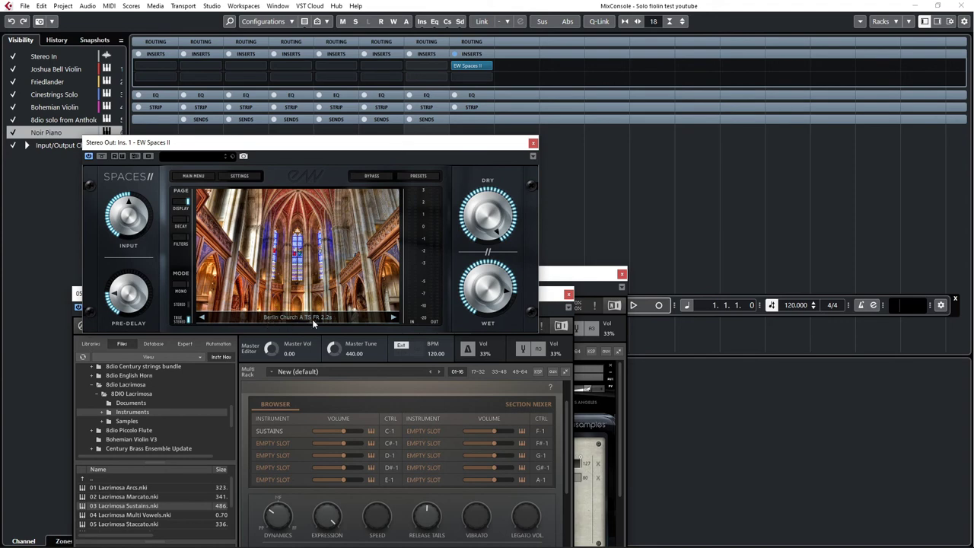
pyautogui.moveTo(415, 148); pyautogui.dragTo(438, 258)
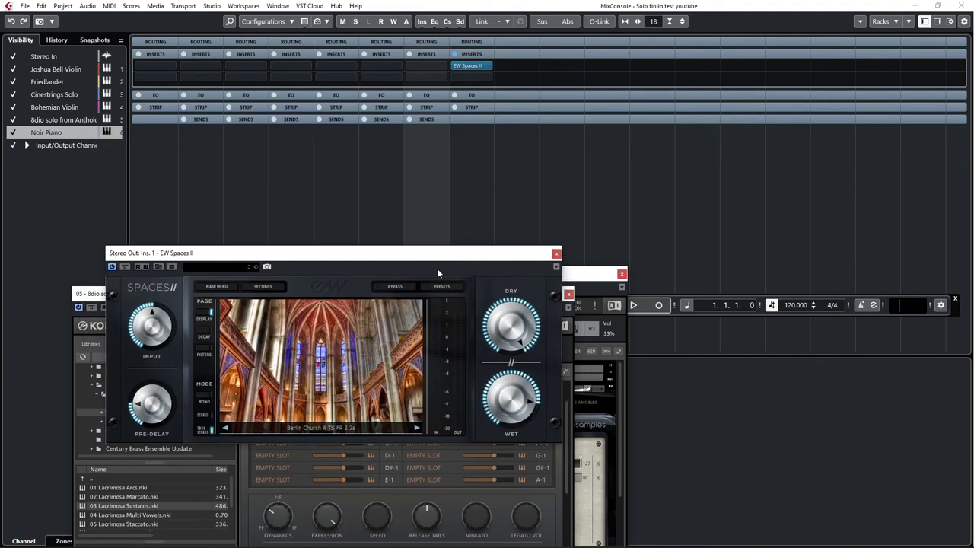
# Close the MixConsole, place the EW Spaces II window below the tracks and play the project from bar 1.
pyautogui.click(960, 5)
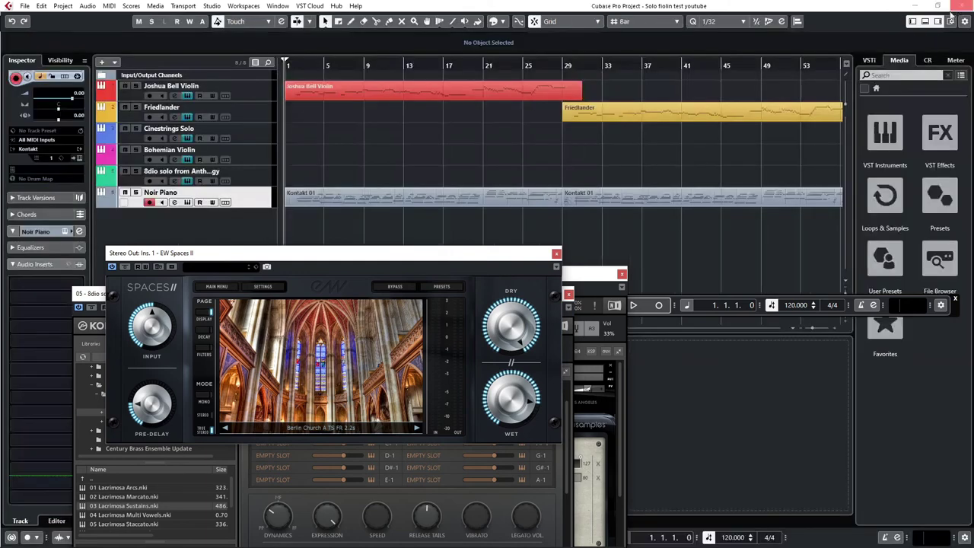
pyautogui.moveTo(372, 258); pyautogui.dragTo(370, 267)
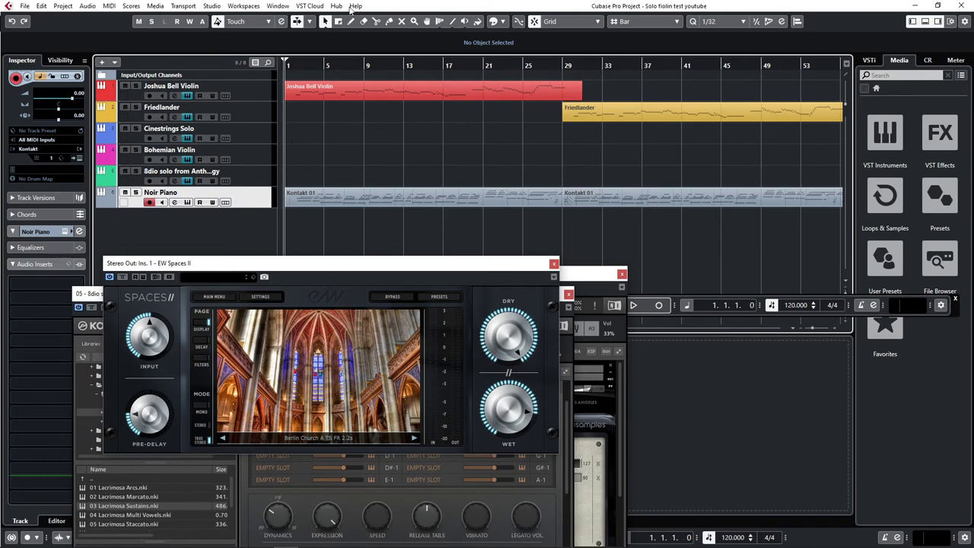
pyautogui.press('space')
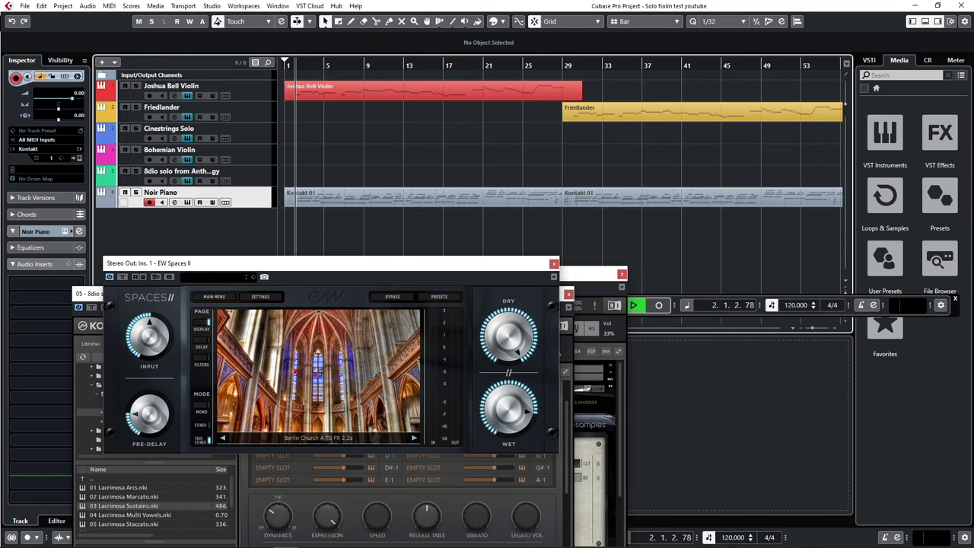
# Show the Noir Piano instrument during playback and move its window below the track list.
pyautogui.hotkey('alt', '1')
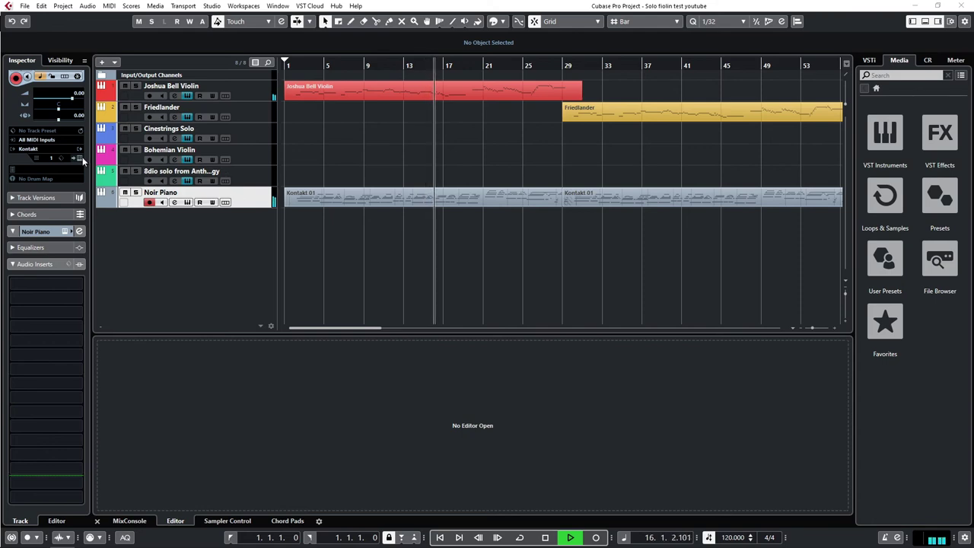
pyautogui.press('alt+KP_1')
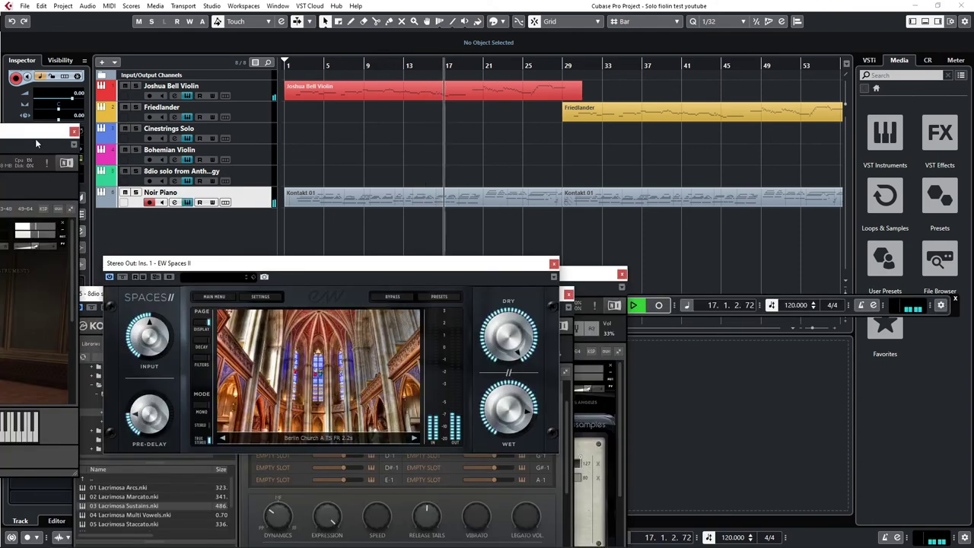
pyautogui.moveTo(38, 136); pyautogui.dragTo(659, 220)
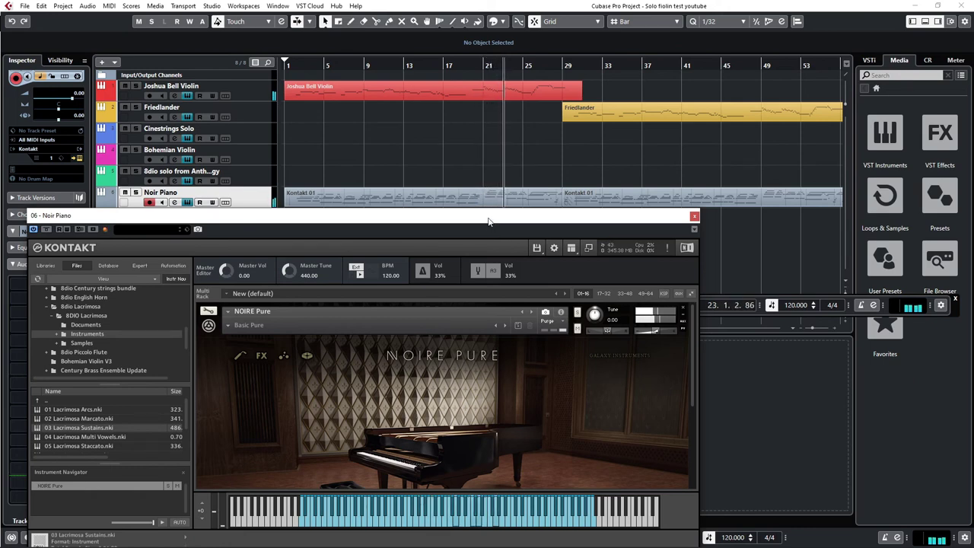
pyautogui.moveTo(488, 221); pyautogui.dragTo(477, 298)
# Close the EW Spaces II, Cinestrings Solo, Bohemian Violin and 8dio windows, and bring the Noir Piano interface fully into view.
pyautogui.click(554, 267)
pyautogui.click(554, 265)
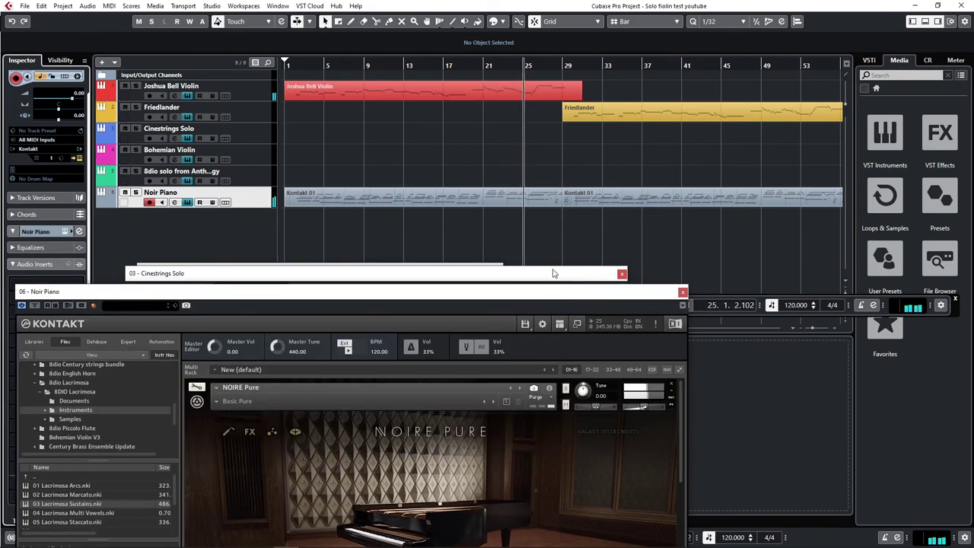
pyautogui.click(552, 272)
pyautogui.click(622, 275)
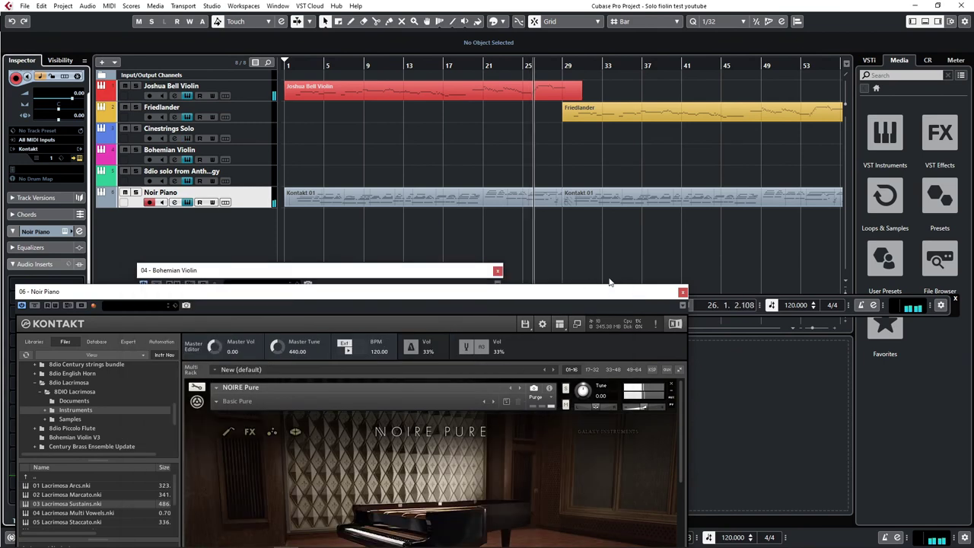
pyautogui.moveTo(583, 292); pyautogui.dragTo(572, 335)
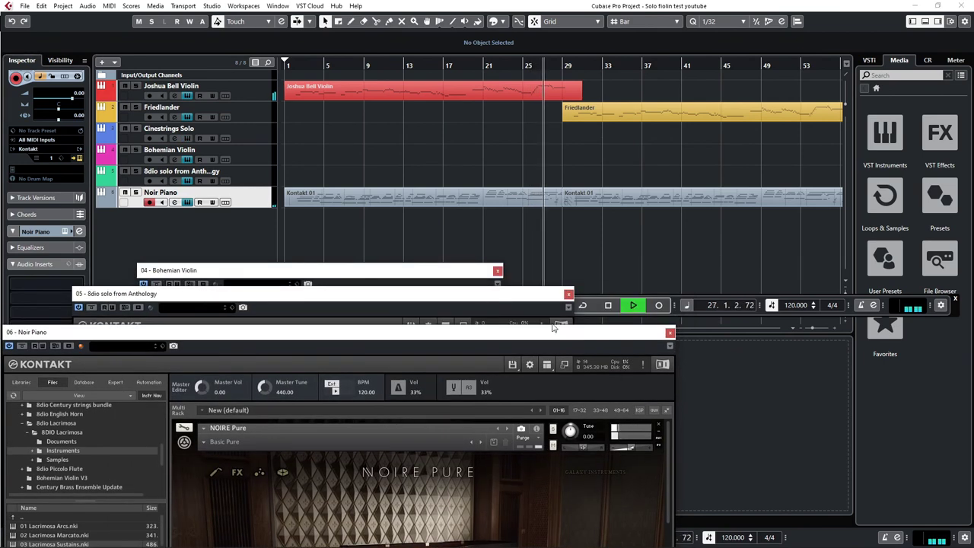
pyautogui.click(498, 272)
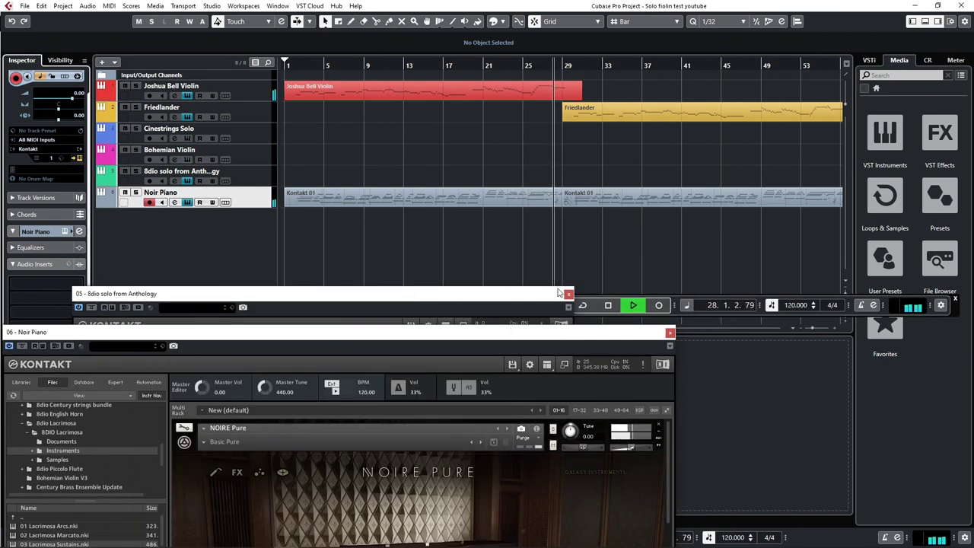
pyautogui.click(568, 294)
pyautogui.moveTo(566, 337); pyautogui.dragTo(609, 238)
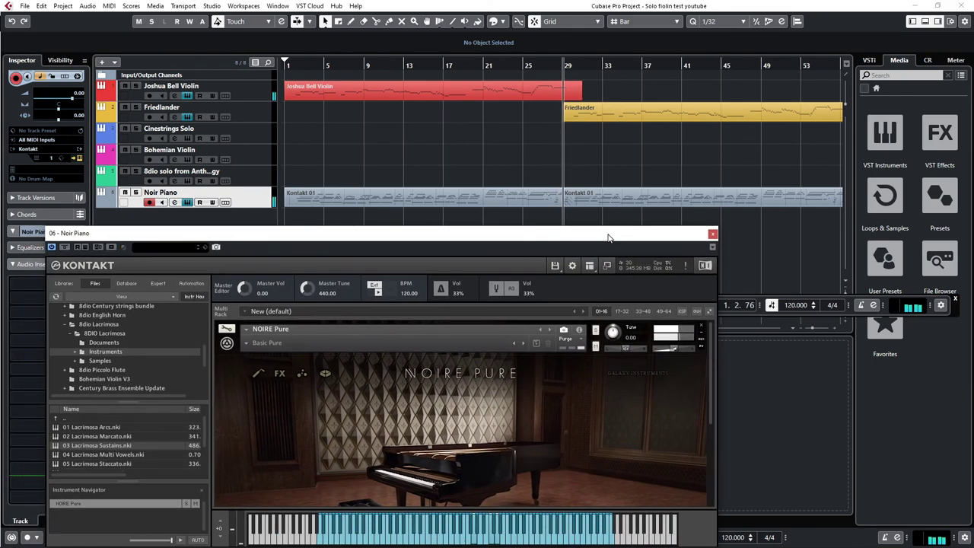
# Select the Friedlander track during playback, show its instrument interface and move the window below the track list.
pyautogui.click(237, 103)
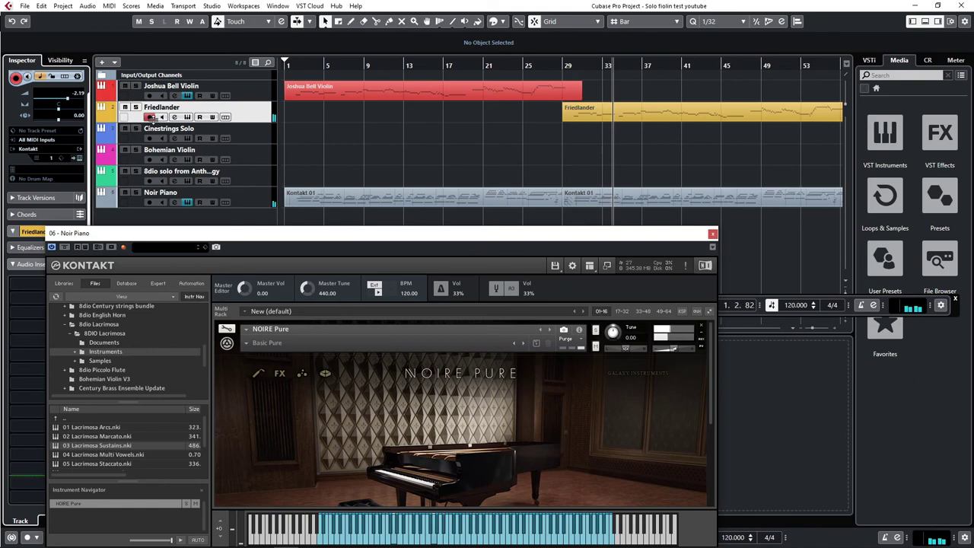
pyautogui.click(81, 159)
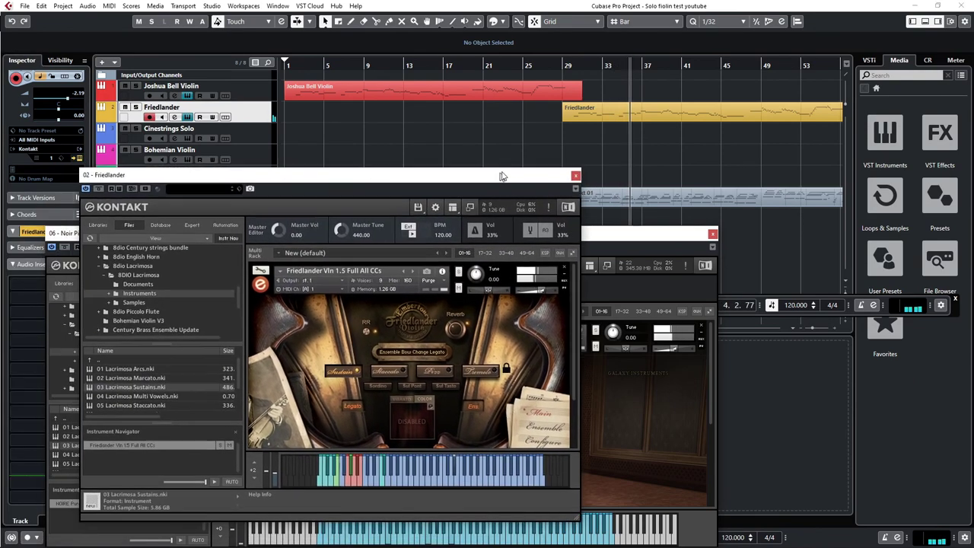
pyautogui.moveTo(501, 176); pyautogui.dragTo(498, 161)
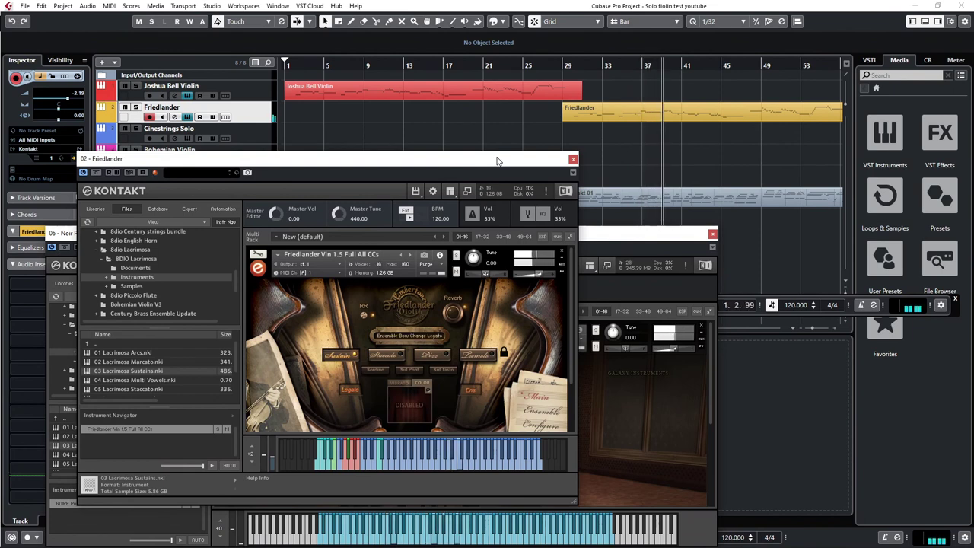
pyautogui.moveTo(497, 160); pyautogui.dragTo(496, 301)
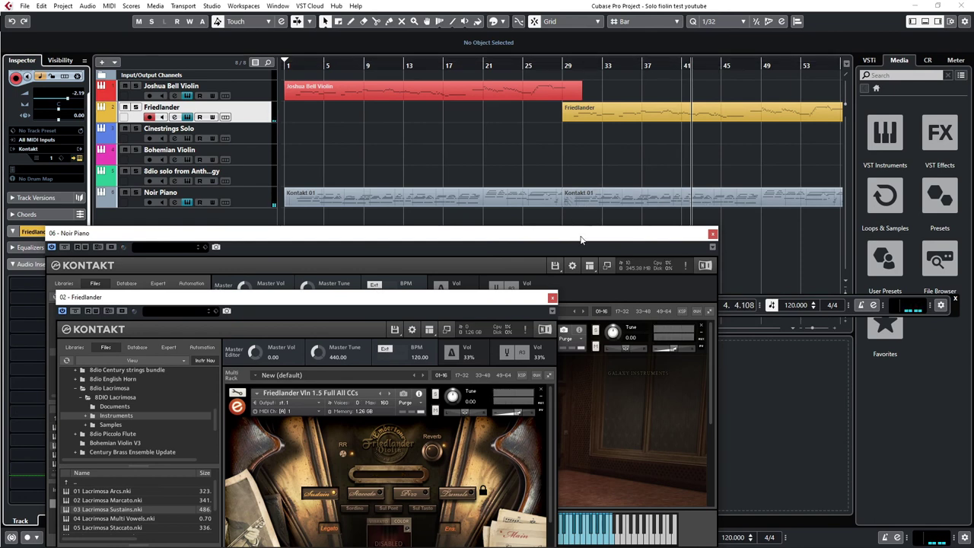
# Close the Noir Piano and Friedlander instrument windows and return the playback cursor to bar 1.
pyautogui.moveTo(652, 238); pyautogui.dragTo(581, 240)
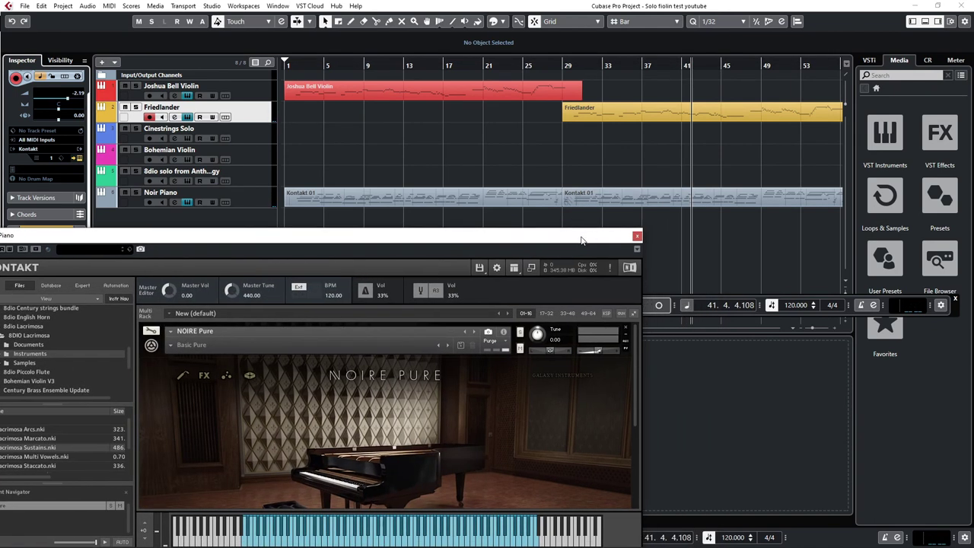
pyautogui.click(638, 236)
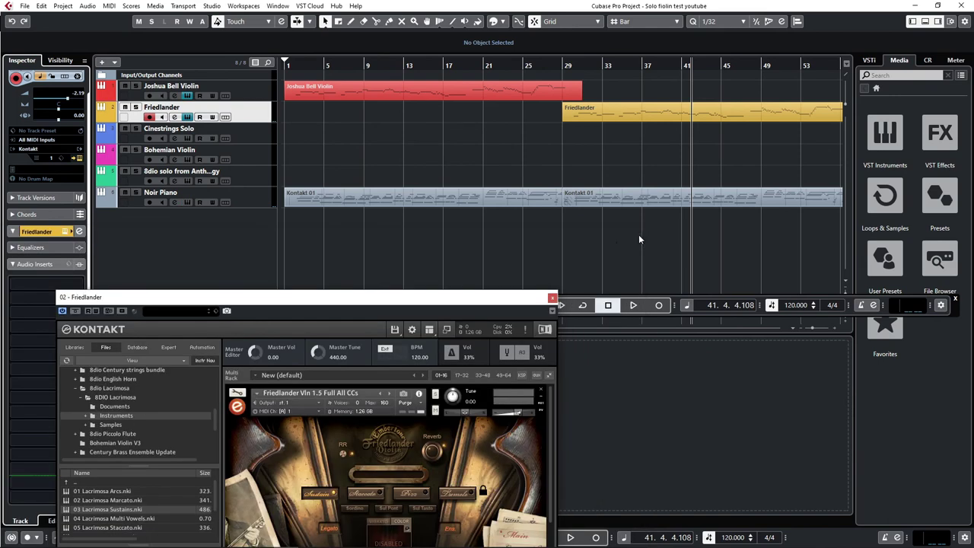
pyautogui.click(551, 298)
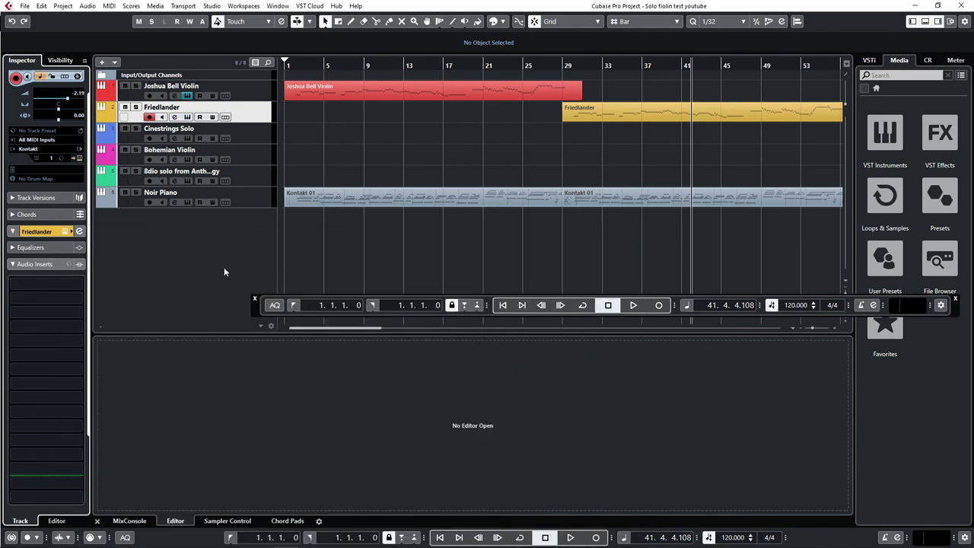
pyautogui.click(304, 65)
pyautogui.press('Home')
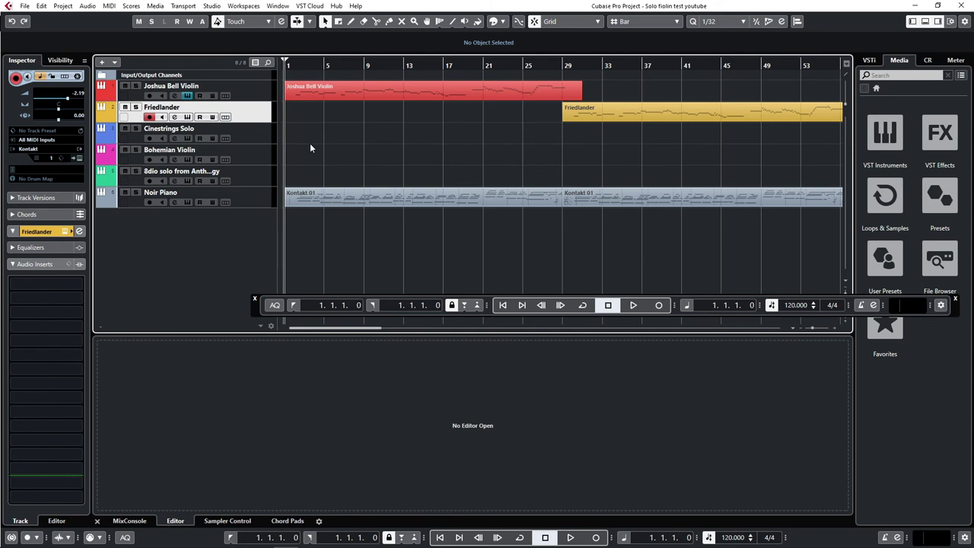
# Select the Joshua Bell Violin track, open its instrument and move the window clear of the Inspector.
pyautogui.click(251, 92)
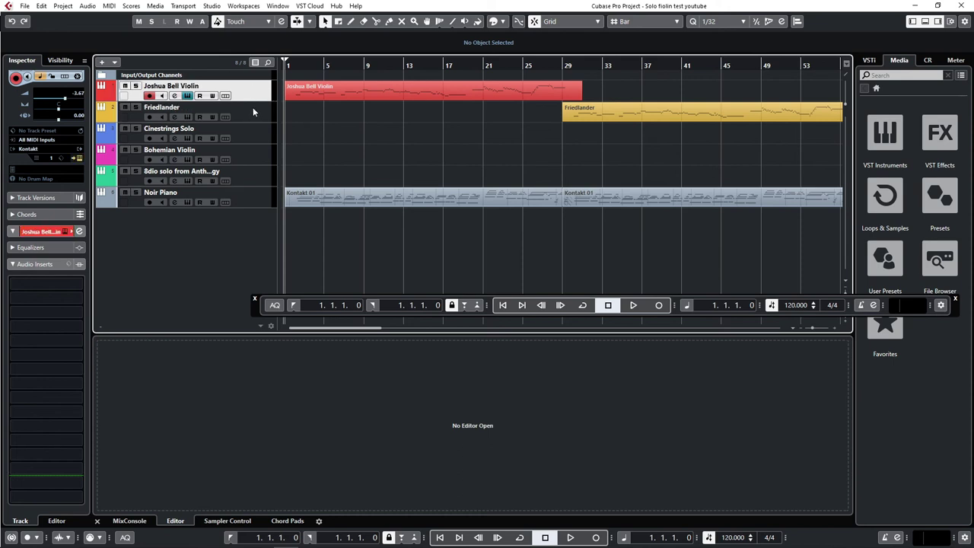
pyautogui.click(252, 108)
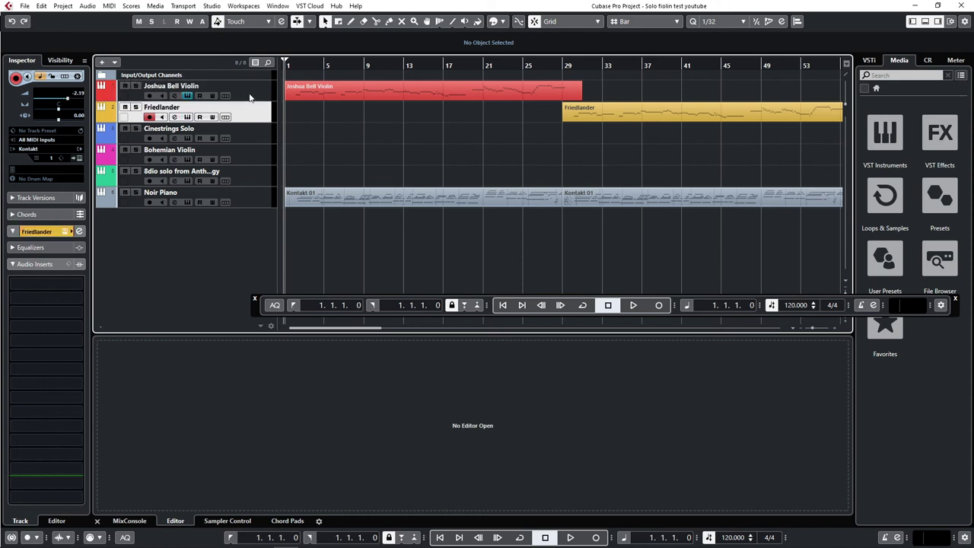
pyautogui.click(250, 97)
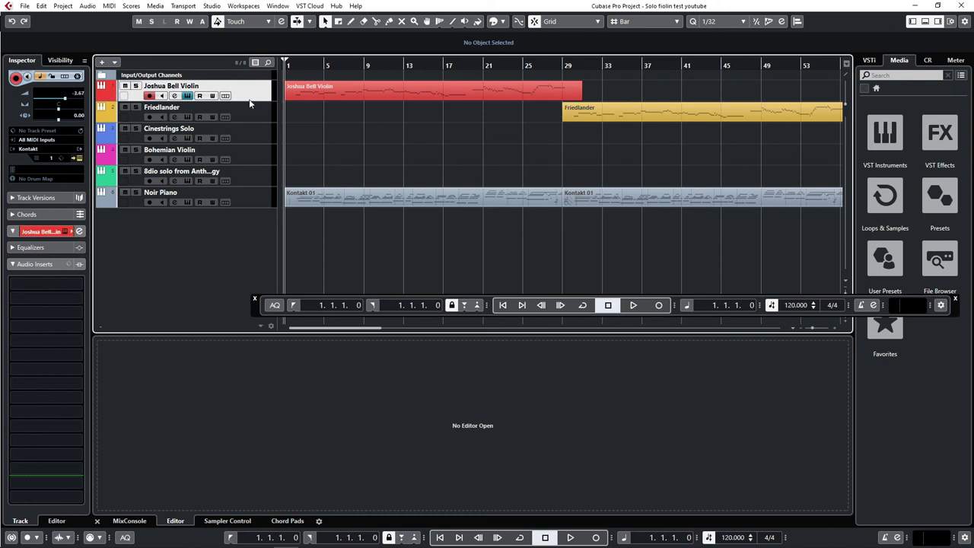
pyautogui.click(80, 158)
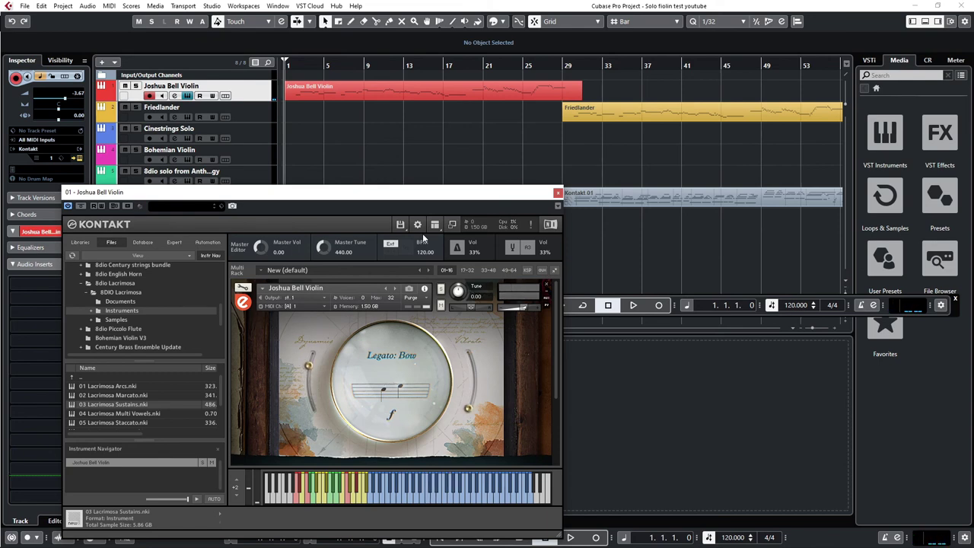
pyautogui.moveTo(333, 191); pyautogui.dragTo(364, 171)
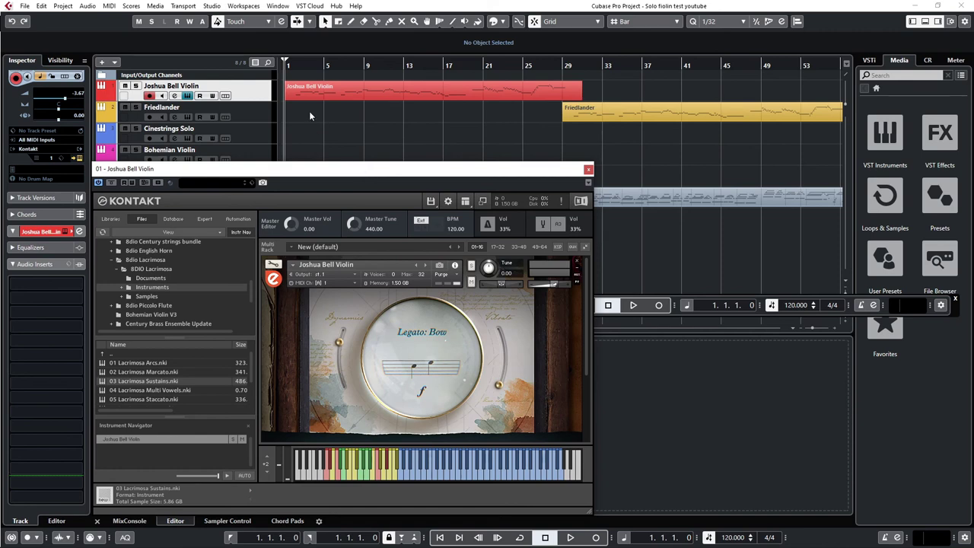
# Open the Friedlander instrument to compare it with the Joshua Bell Violin, then close both instrument windows.
pyautogui.click(254, 109)
pyautogui.click(101, 116)
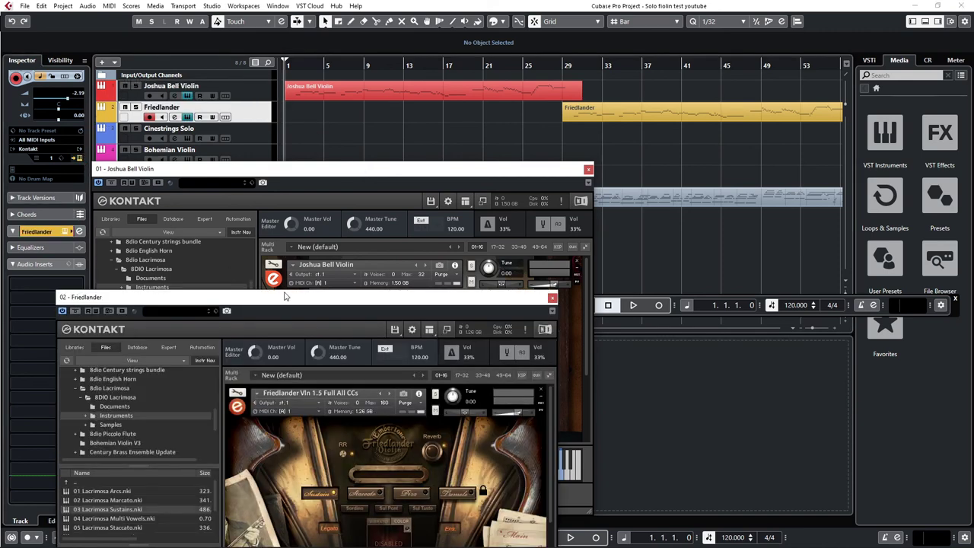
pyautogui.moveTo(282, 296); pyautogui.dragTo(318, 173)
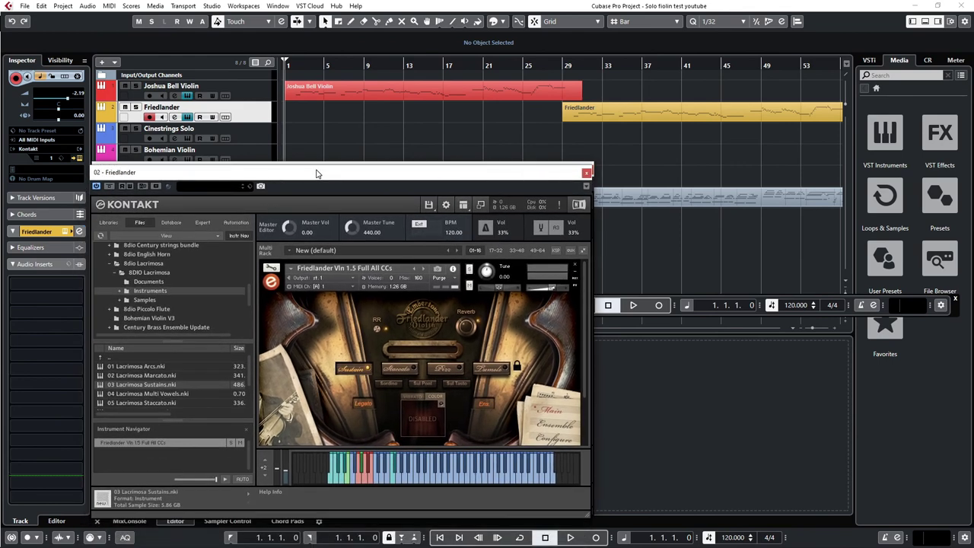
pyautogui.moveTo(318, 173); pyautogui.dragTo(300, 177)
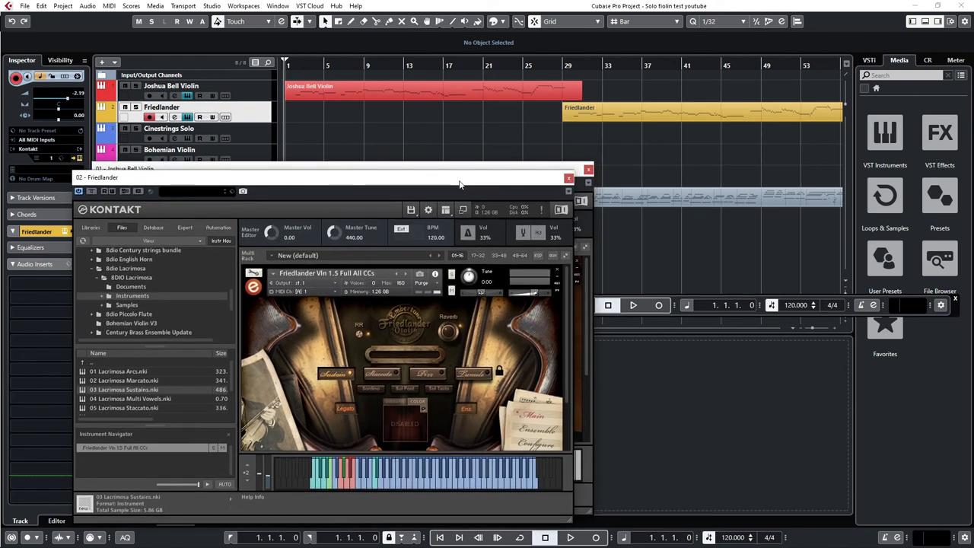
pyautogui.click(569, 177)
pyautogui.click(588, 169)
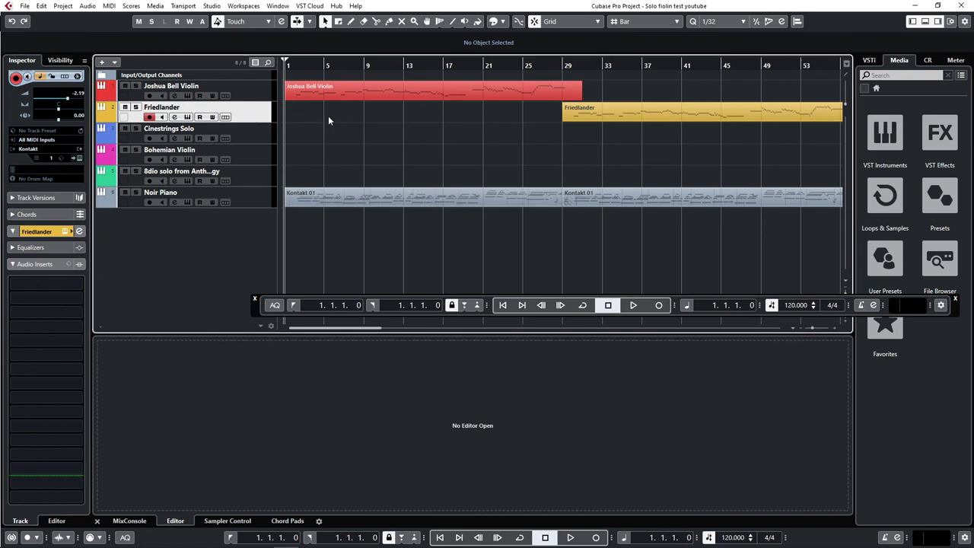
# Select the Cinestrings Solo track, open its instrument with the whole interface in view and show its Mixer page.
pyautogui.click(254, 134)
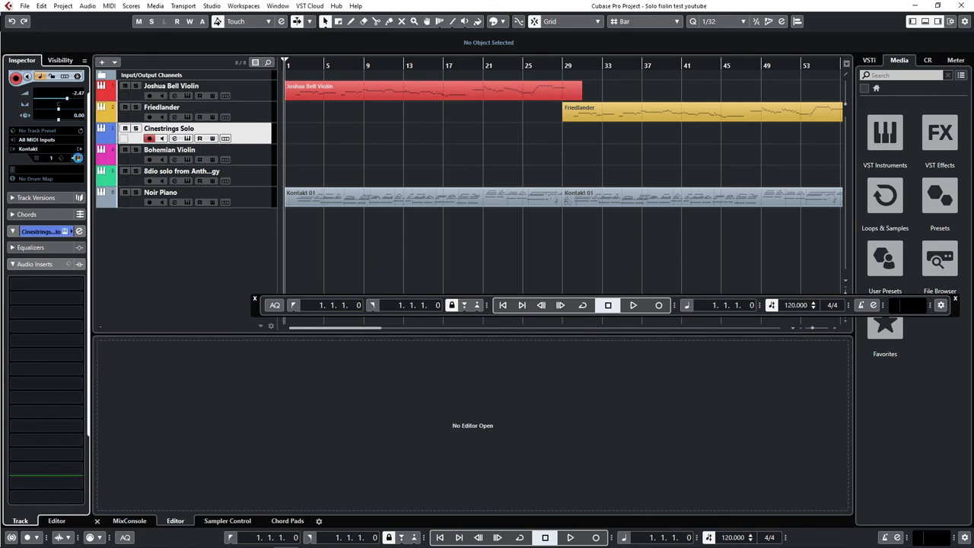
pyautogui.click(76, 158)
pyautogui.moveTo(267, 274); pyautogui.dragTo(350, 162)
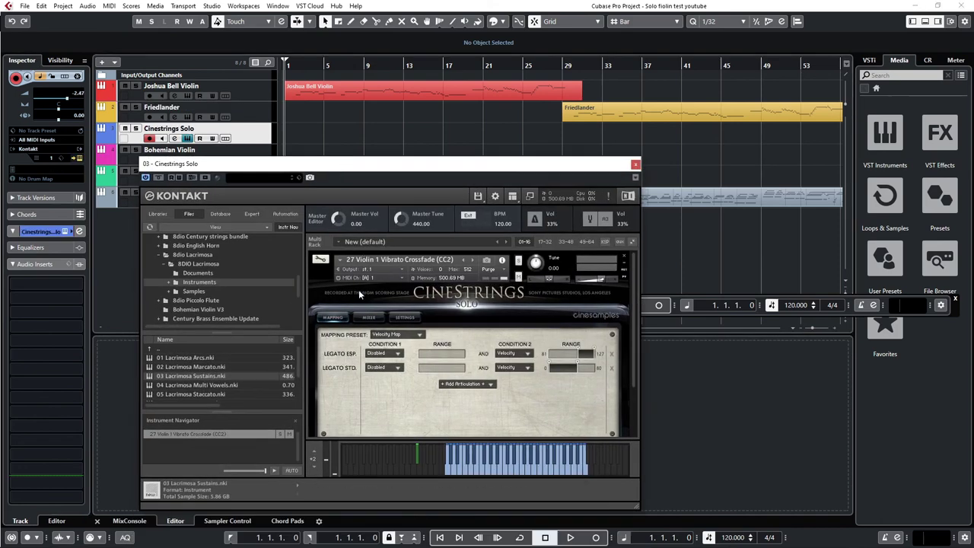
pyautogui.click(366, 317)
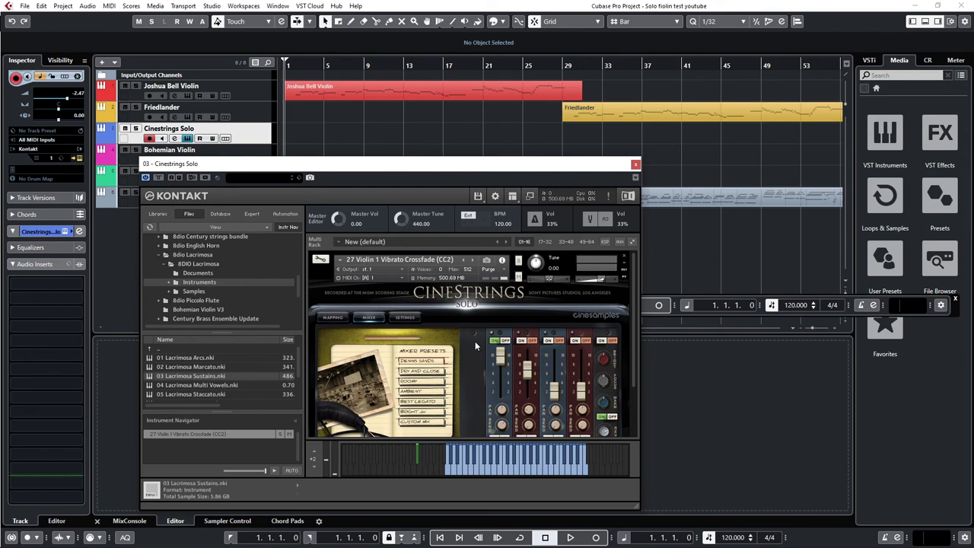
# Move the Cinestrings Solo window off the tracks, then select the Bohemian Violin track and bring its whole instrument interface into view.
pyautogui.moveTo(489, 167); pyautogui.dragTo(490, 169)
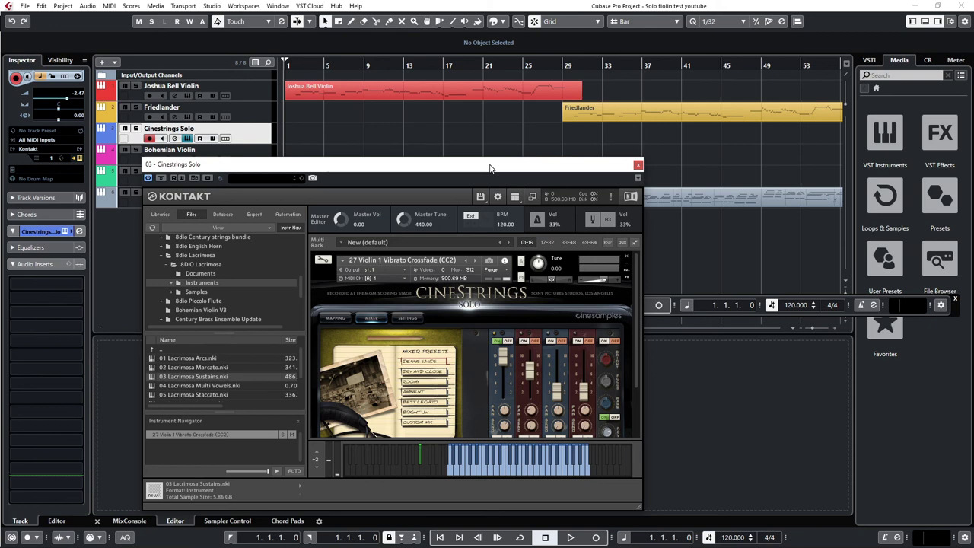
pyautogui.moveTo(490, 168); pyautogui.dragTo(361, 195)
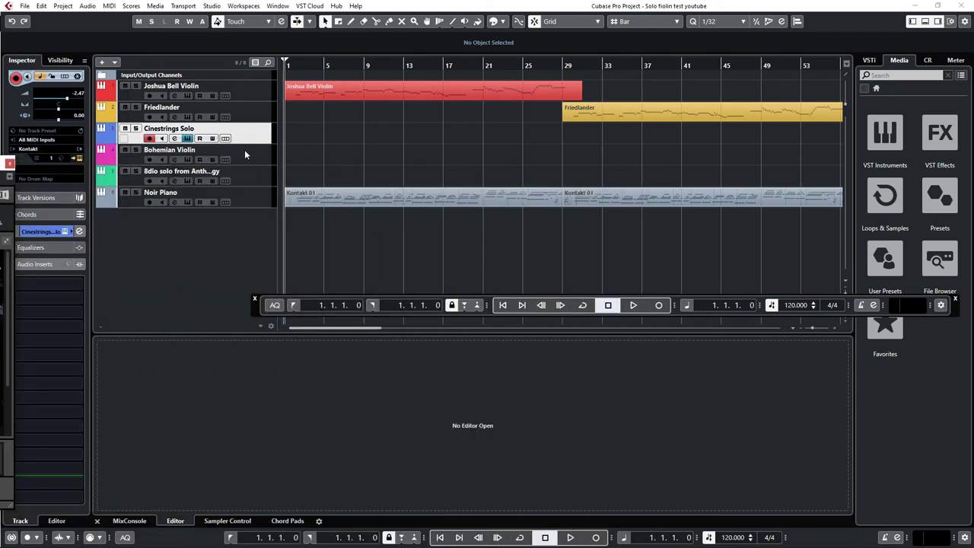
pyautogui.click(244, 154)
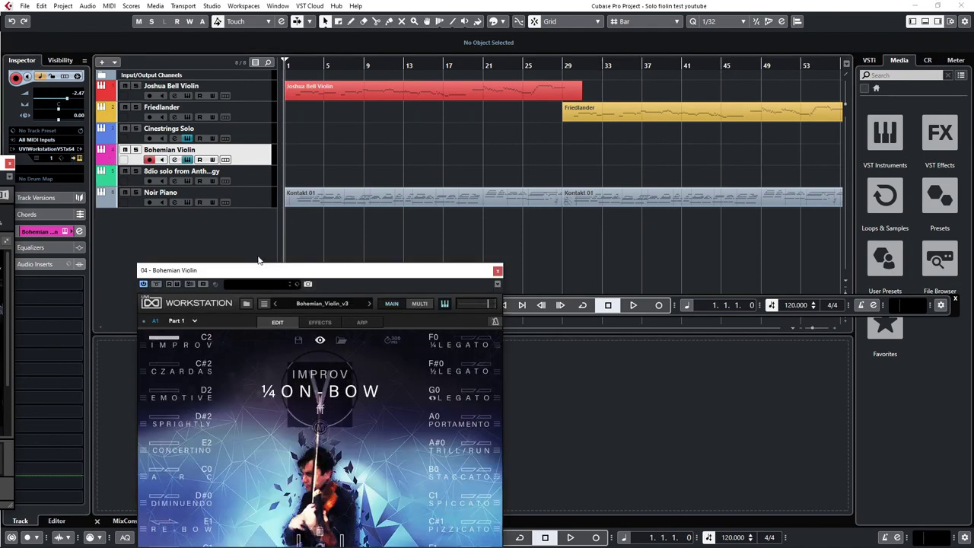
pyautogui.moveTo(267, 269); pyautogui.dragTo(424, 138)
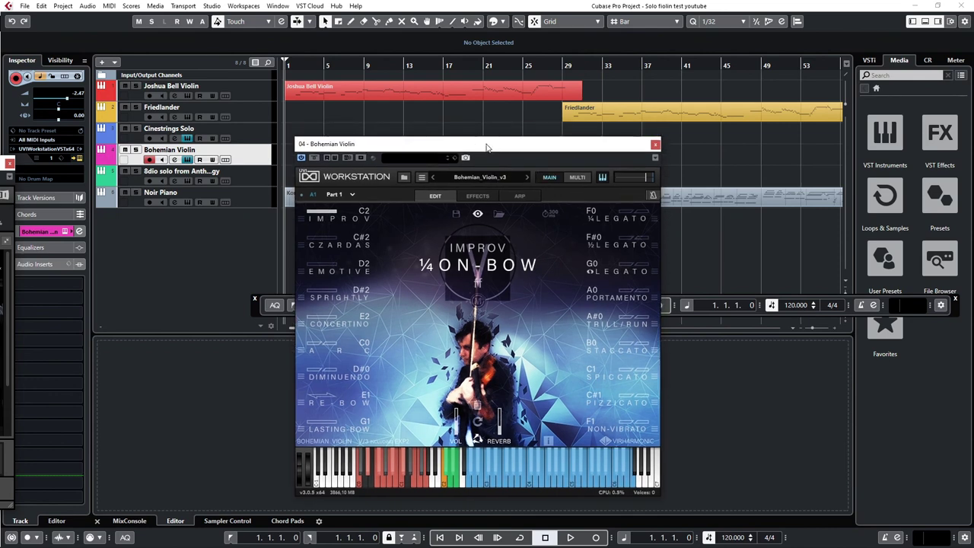
pyautogui.moveTo(489, 148); pyautogui.dragTo(477, 220)
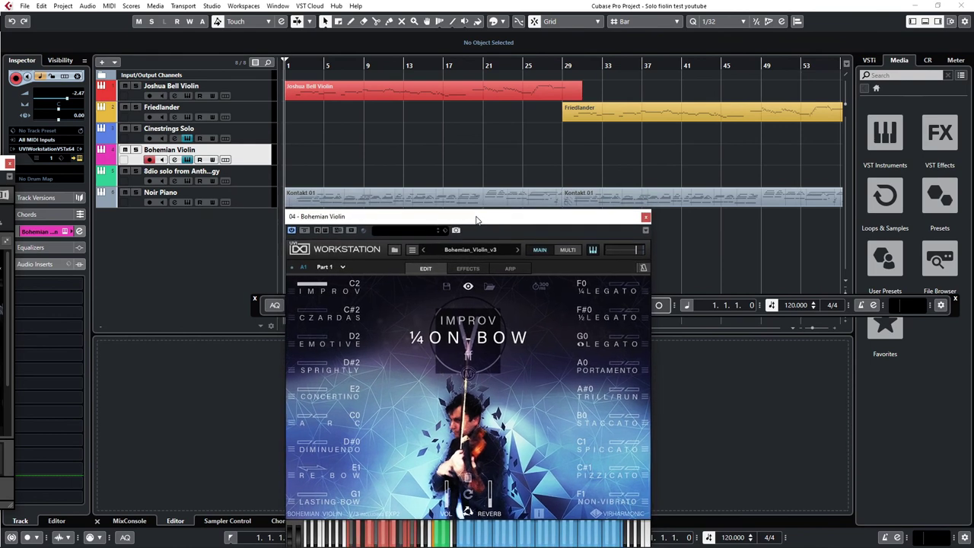
pyautogui.moveTo(477, 217); pyautogui.dragTo(473, 168)
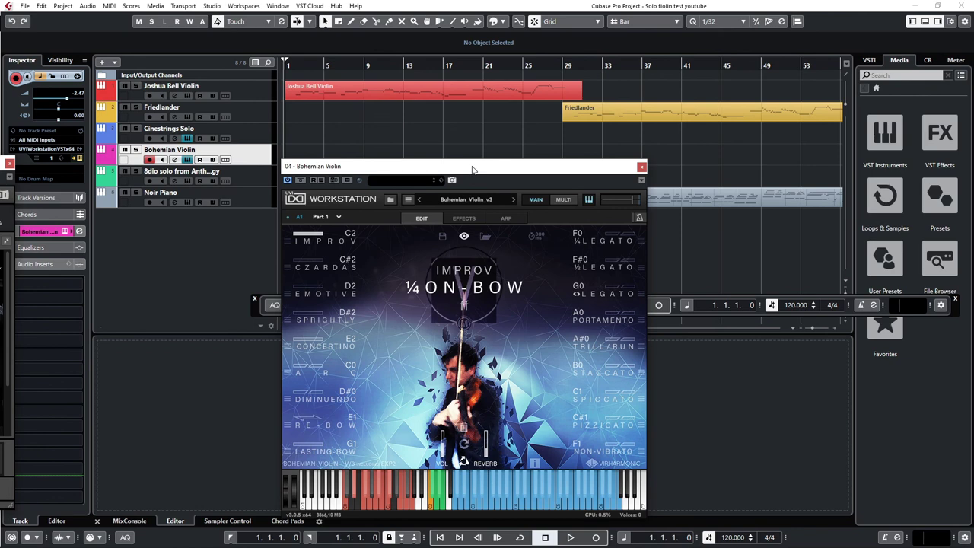
# Uncover the track list, select the 8dio solo from Anthology track and open its Kontakt instrument with the interface in view.
pyautogui.moveTo(472, 169); pyautogui.dragTo(311, 242)
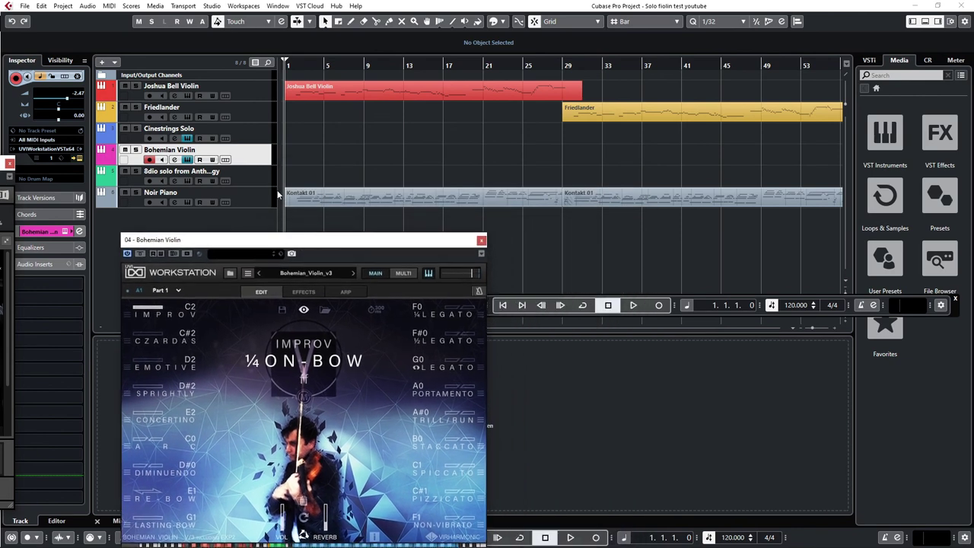
pyautogui.click(257, 180)
pyautogui.click(79, 158)
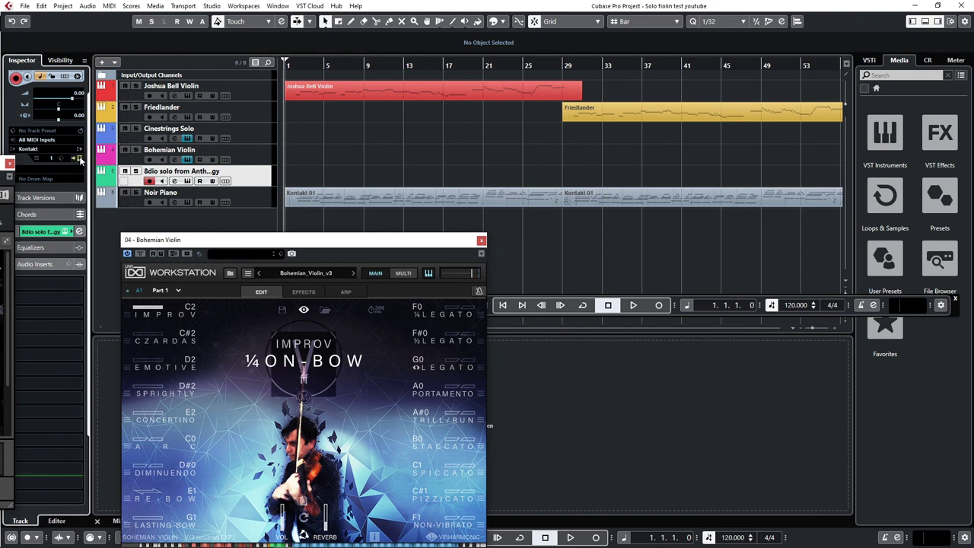
pyautogui.moveTo(363, 294); pyautogui.dragTo(423, 201)
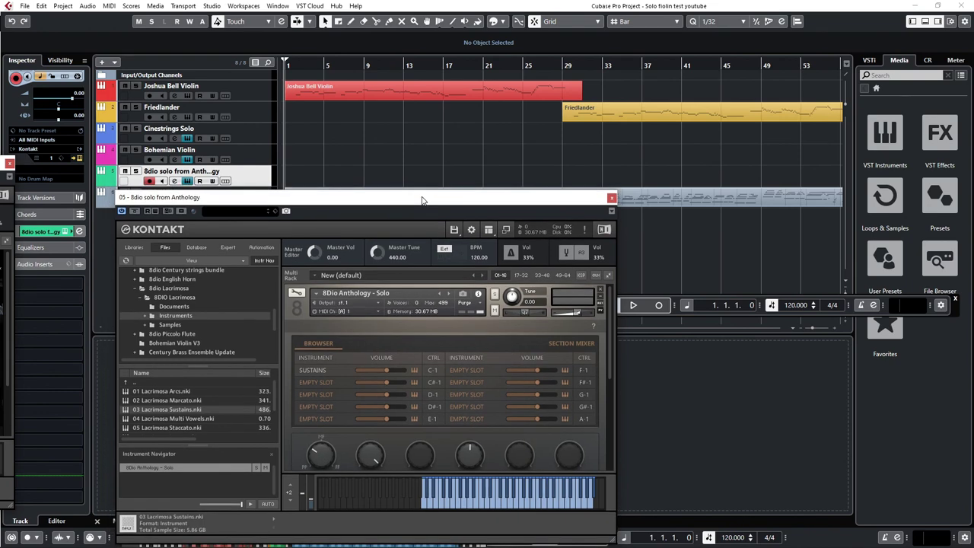
pyautogui.moveTo(423, 201)
pyautogui.mouseDown()
pyautogui.moveTo(449, 251)
pyautogui.moveTo(429, 200)
pyautogui.mouseUp()
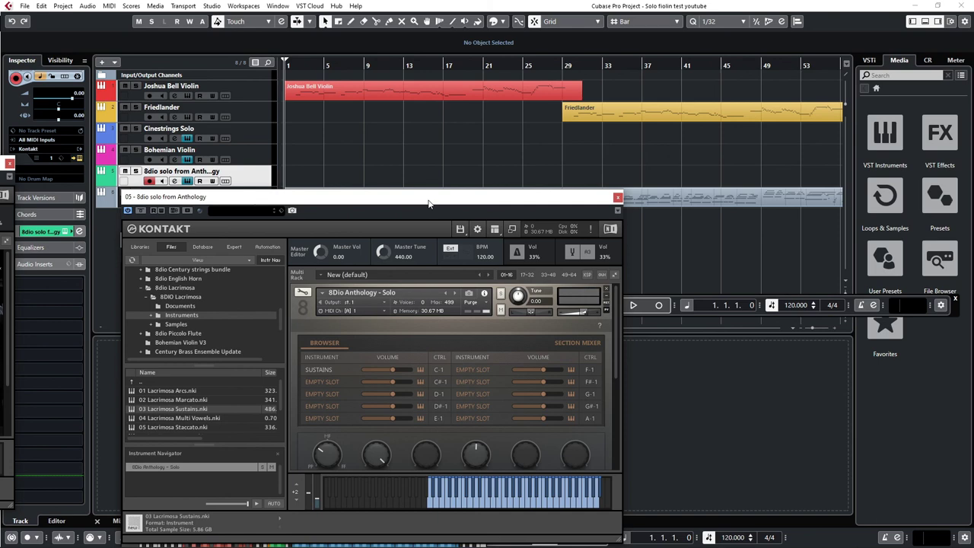
# Examine the available articulations for the empty C#-1 slot of 8Dio Anthology - Solo, then close the articulation browser.
pyautogui.click(329, 378)
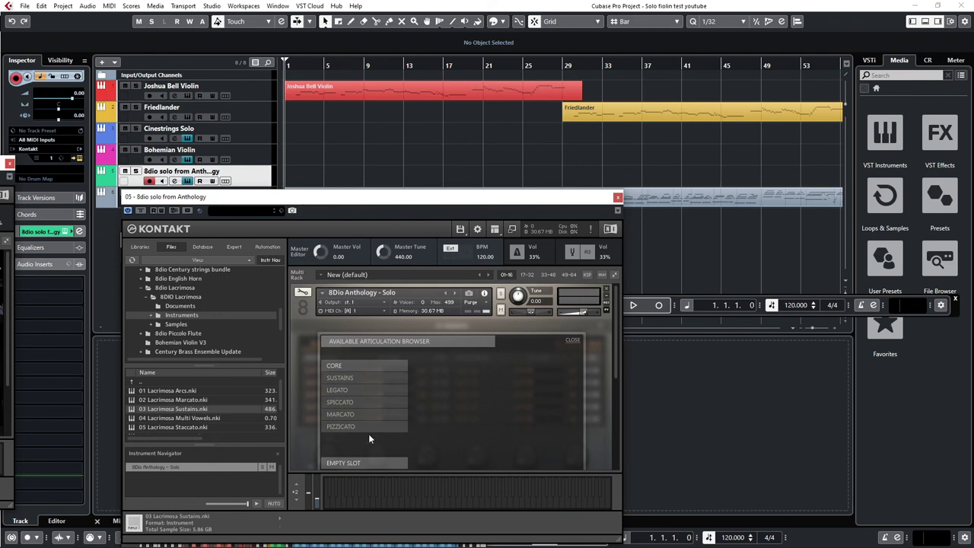
pyautogui.click(573, 341)
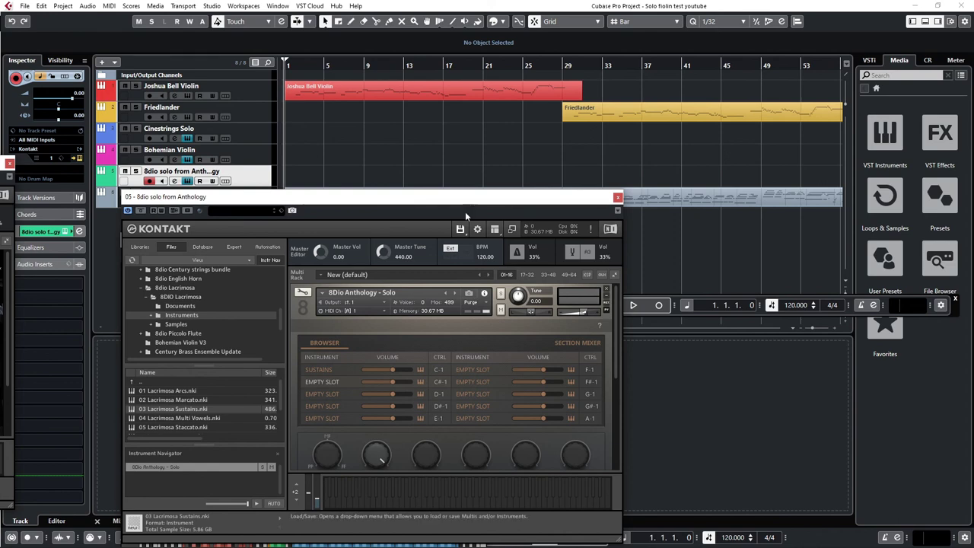
pyautogui.moveTo(465, 196); pyautogui.dragTo(470, 198)
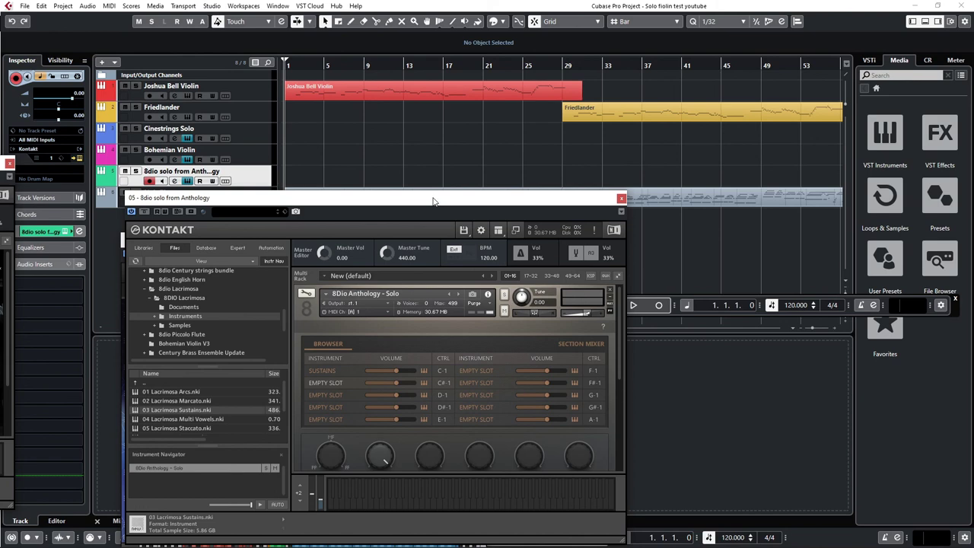
# Move the 8dio window below the tracks, select the Bohemian Violin track and bring its instrument window to the front above the 8dio one.
pyautogui.moveTo(433, 200); pyautogui.dragTo(420, 231)
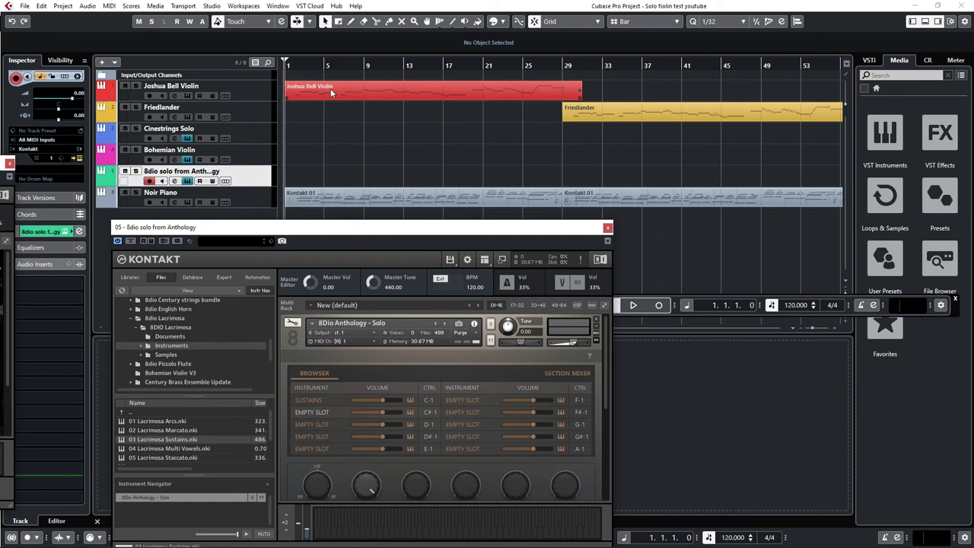
pyautogui.click(257, 95)
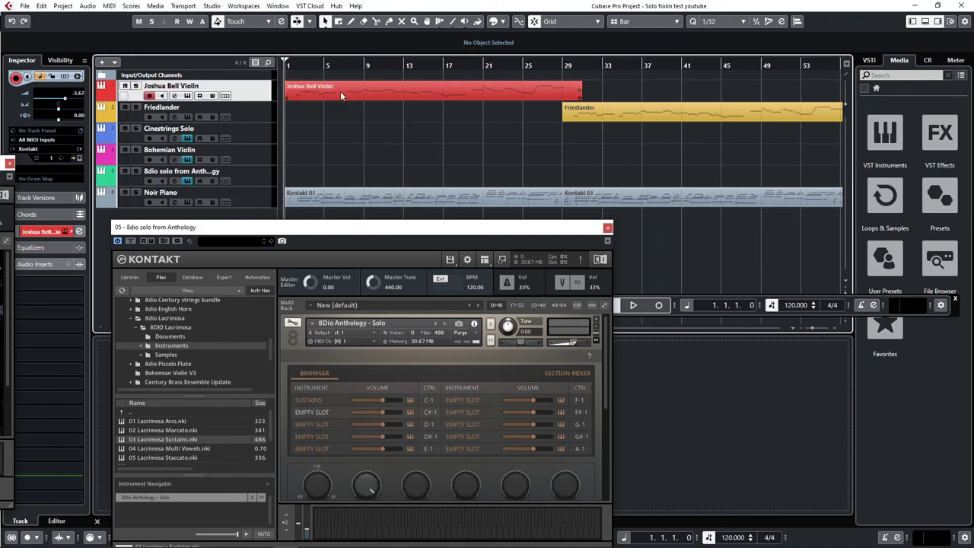
pyautogui.click(256, 151)
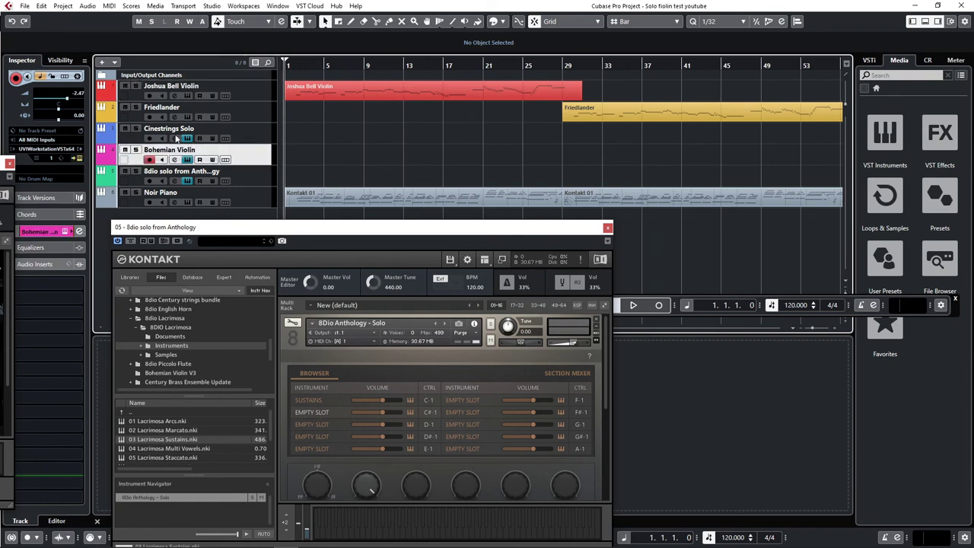
pyautogui.click(80, 158)
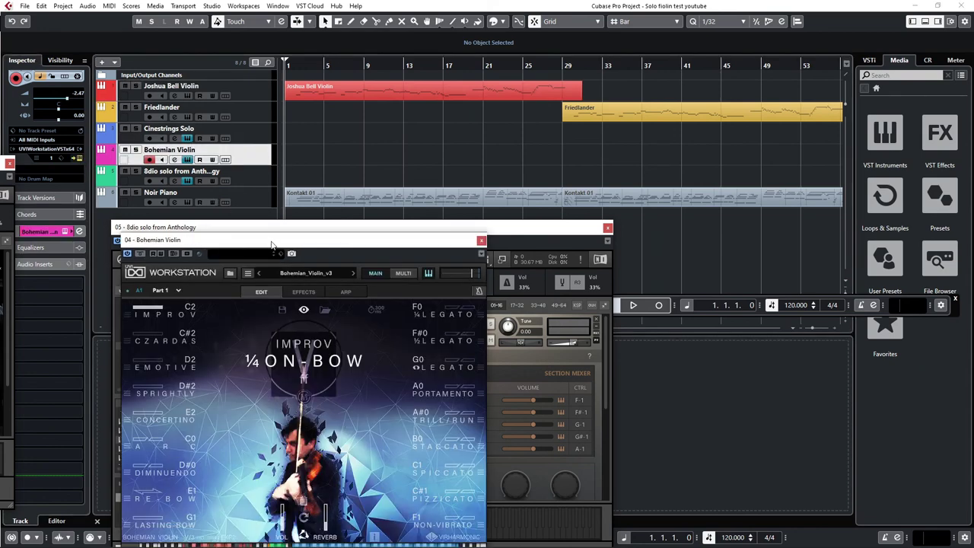
pyautogui.moveTo(268, 223); pyautogui.dragTo(451, 144)
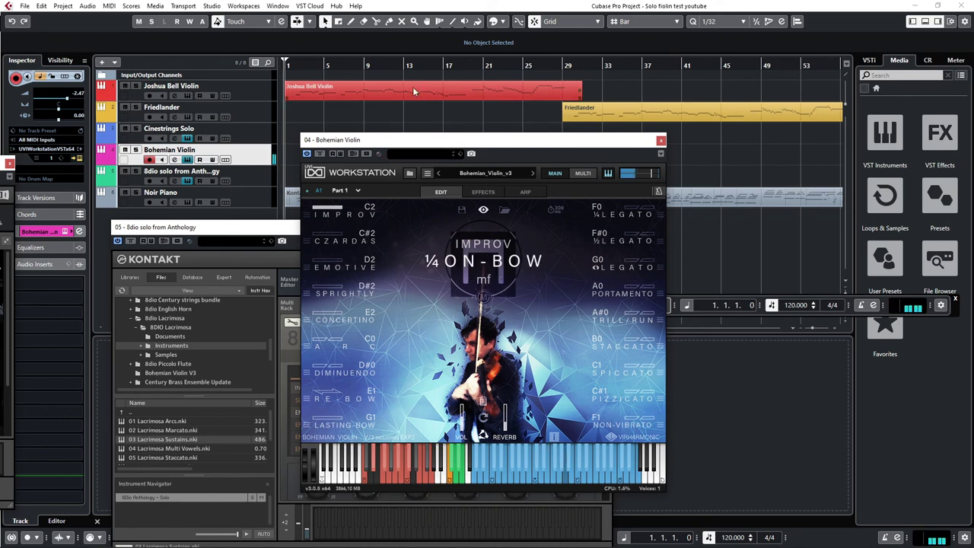
# Select the Joshua Bell Violin track, open its instrument to compare it with the Bohemian Violin, then close that window.
pyautogui.click(256, 89)
pyautogui.click(79, 158)
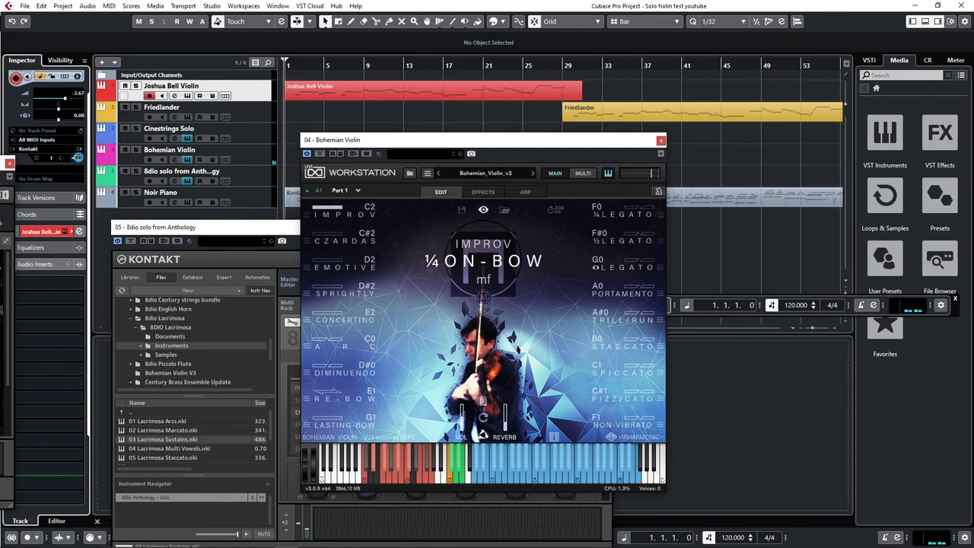
pyautogui.moveTo(264, 164); pyautogui.dragTo(304, 164)
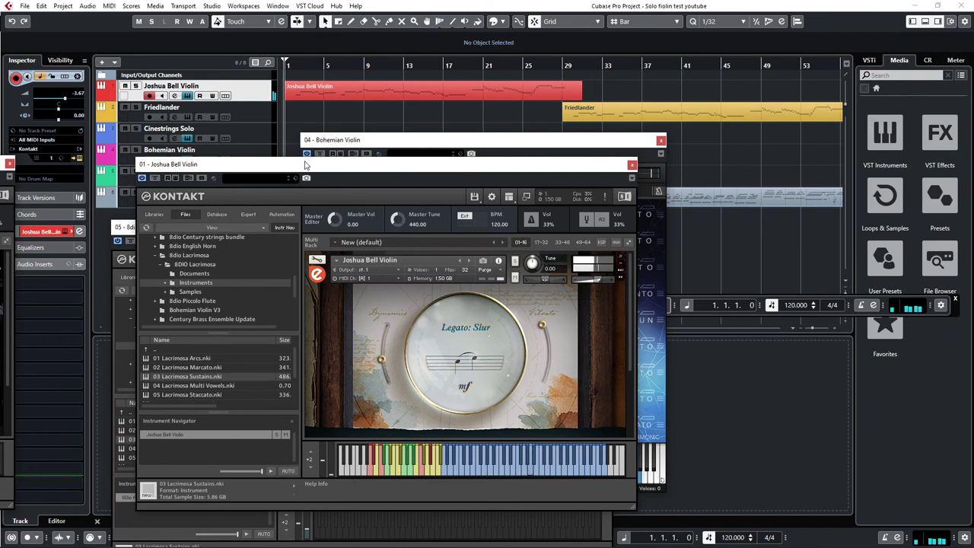
pyautogui.moveTo(316, 175); pyautogui.dragTo(289, 180)
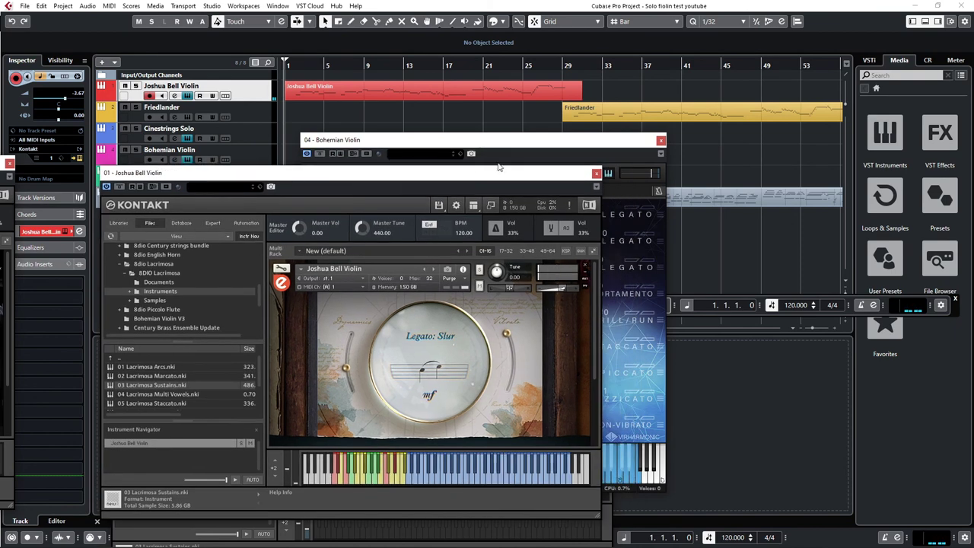
pyautogui.click(597, 173)
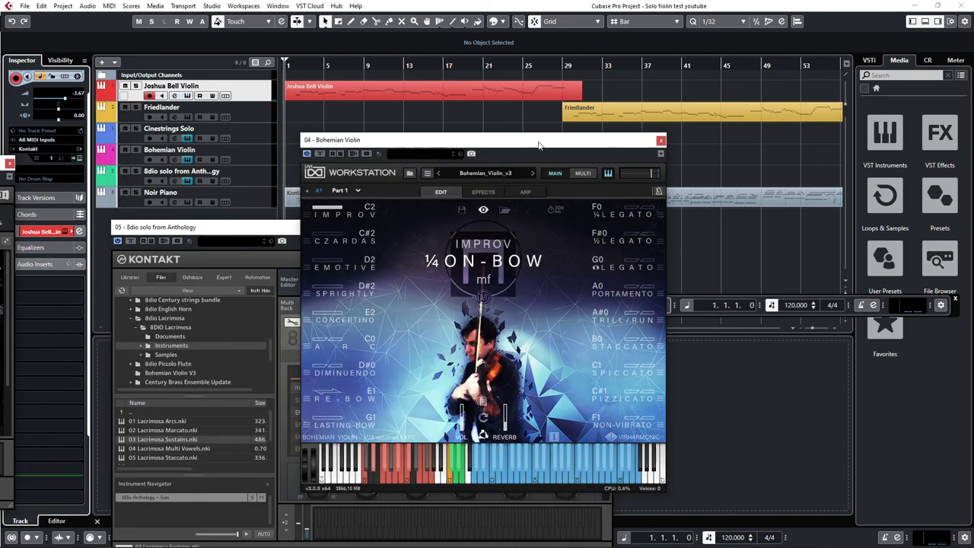
# Move the Bohemian Violin and 8dio instrument windows out of view to clear the arrangement, then select the Noir Piano track.
pyautogui.moveTo(538, 145); pyautogui.dragTo(407, 164)
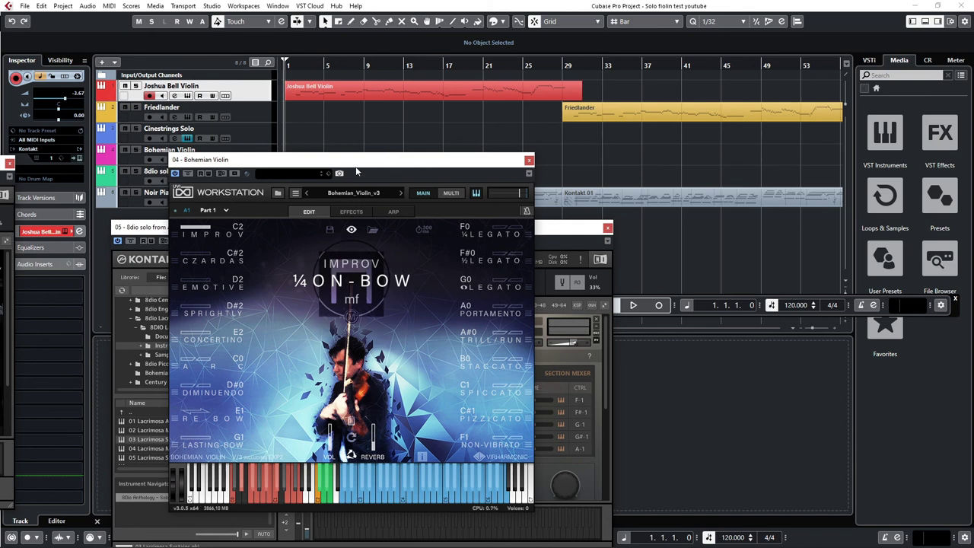
pyautogui.moveTo(359, 159); pyautogui.dragTo(325, 241)
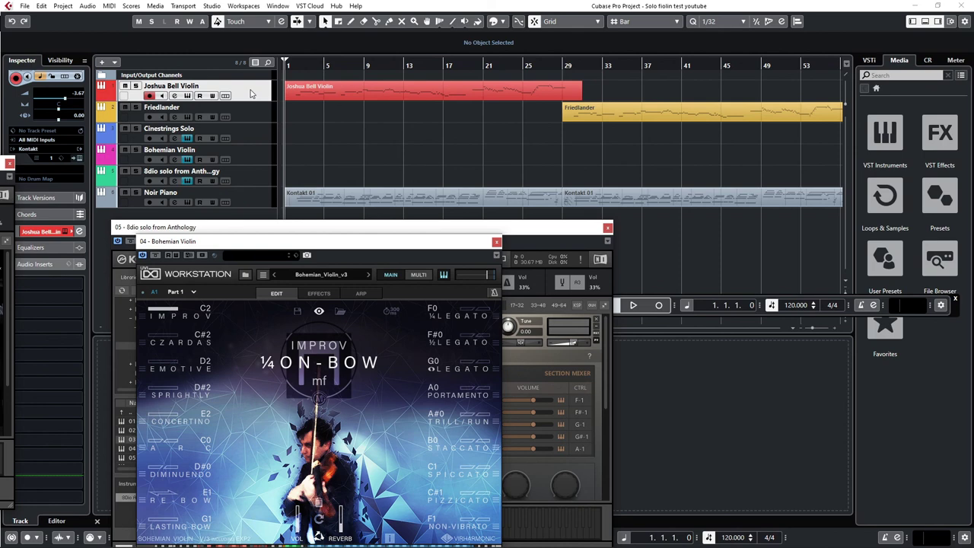
pyautogui.moveTo(310, 244); pyautogui.dragTo(290, 222)
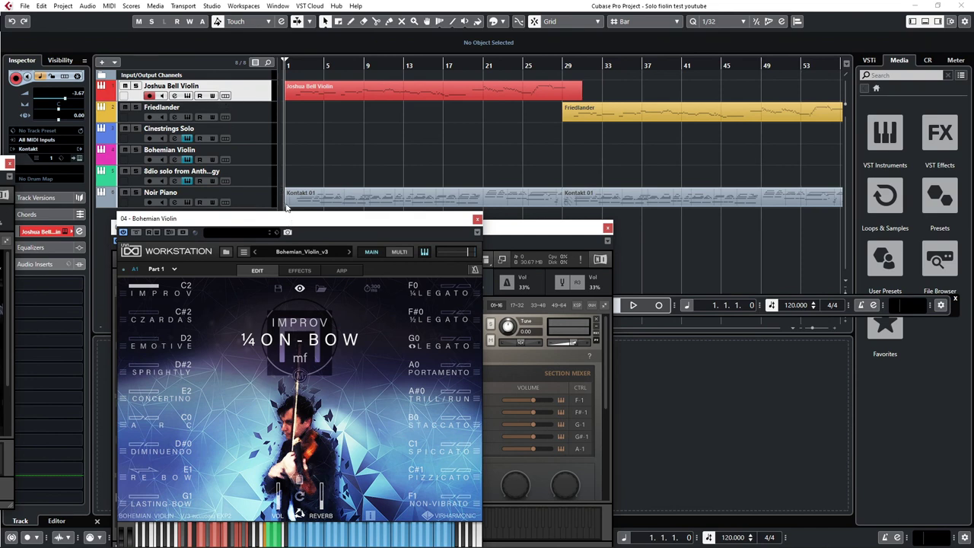
pyautogui.moveTo(289, 223); pyautogui.dragTo(0, 192)
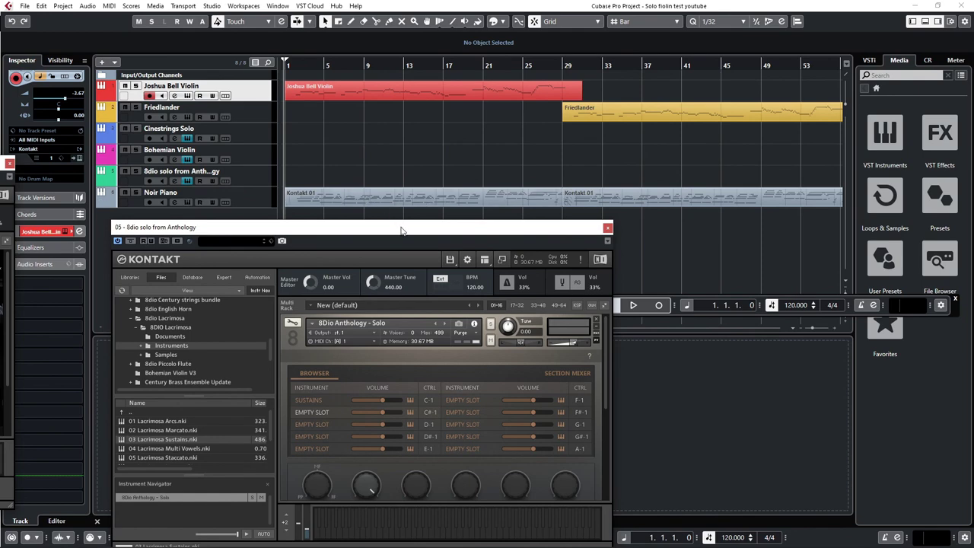
pyautogui.moveTo(402, 228); pyautogui.dragTo(0, 229)
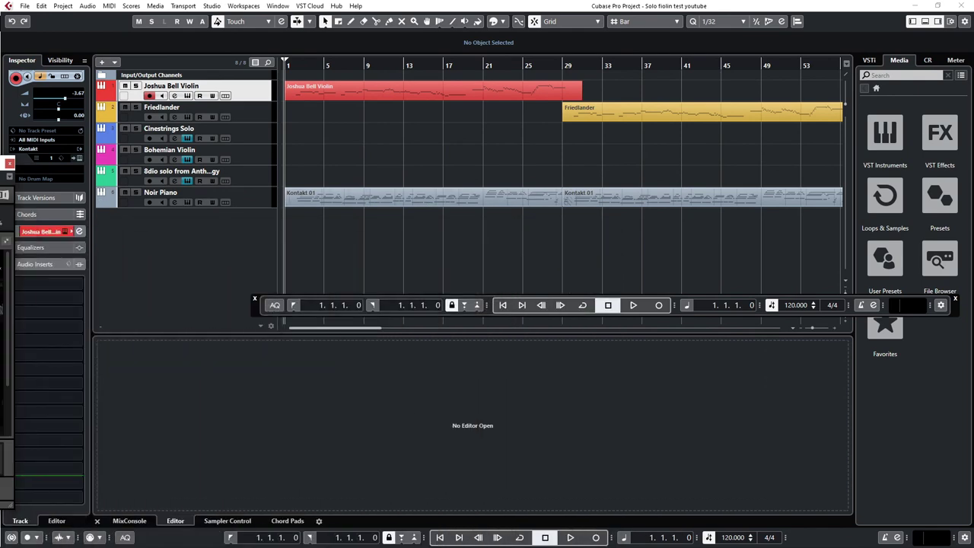
pyautogui.click(244, 200)
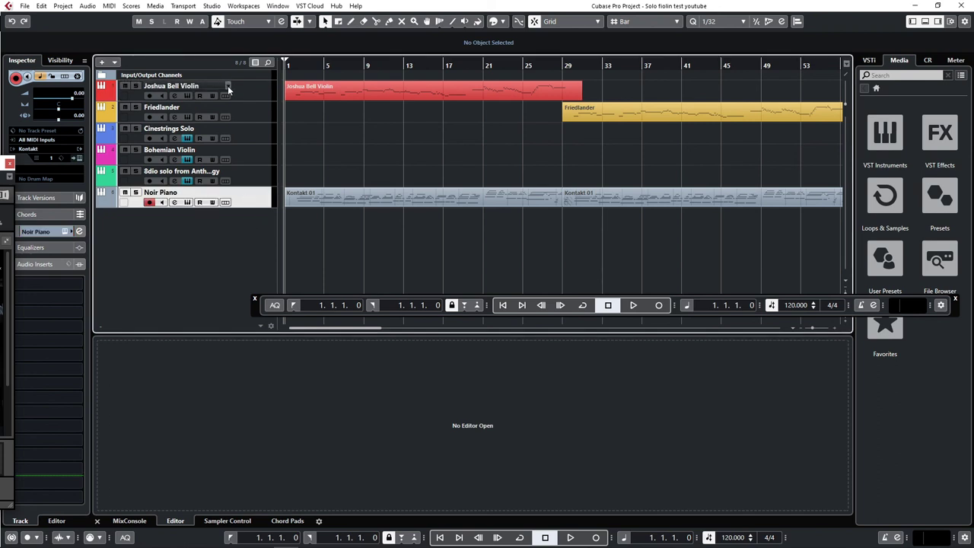